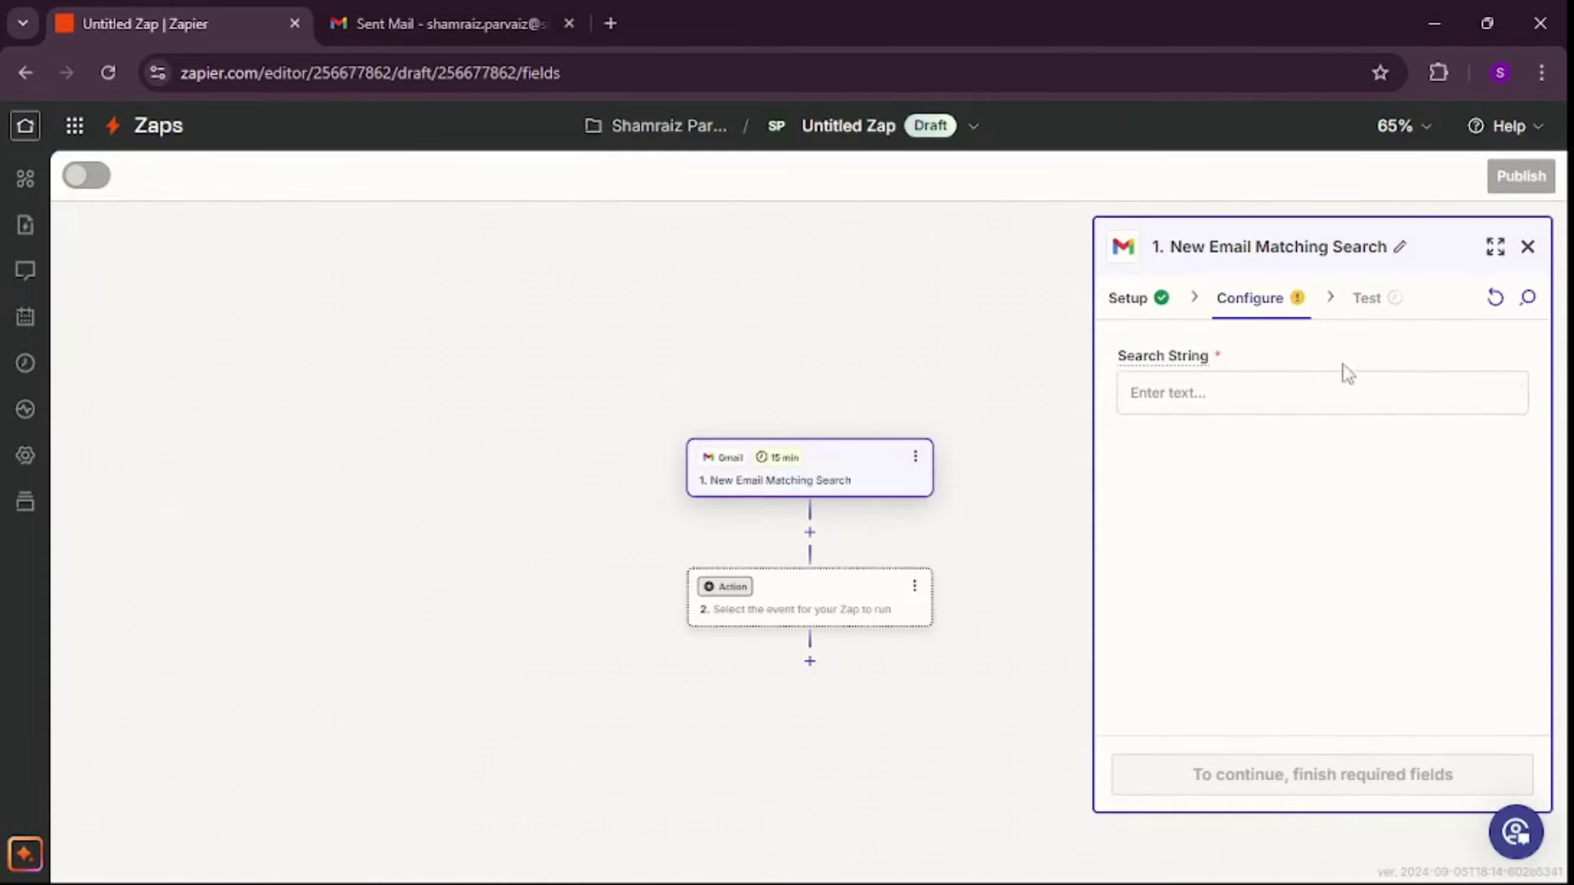
Revisit the Zap's steps: Sheet1 of case 01, with Body Html inserted into Emails.
click(1287, 390)
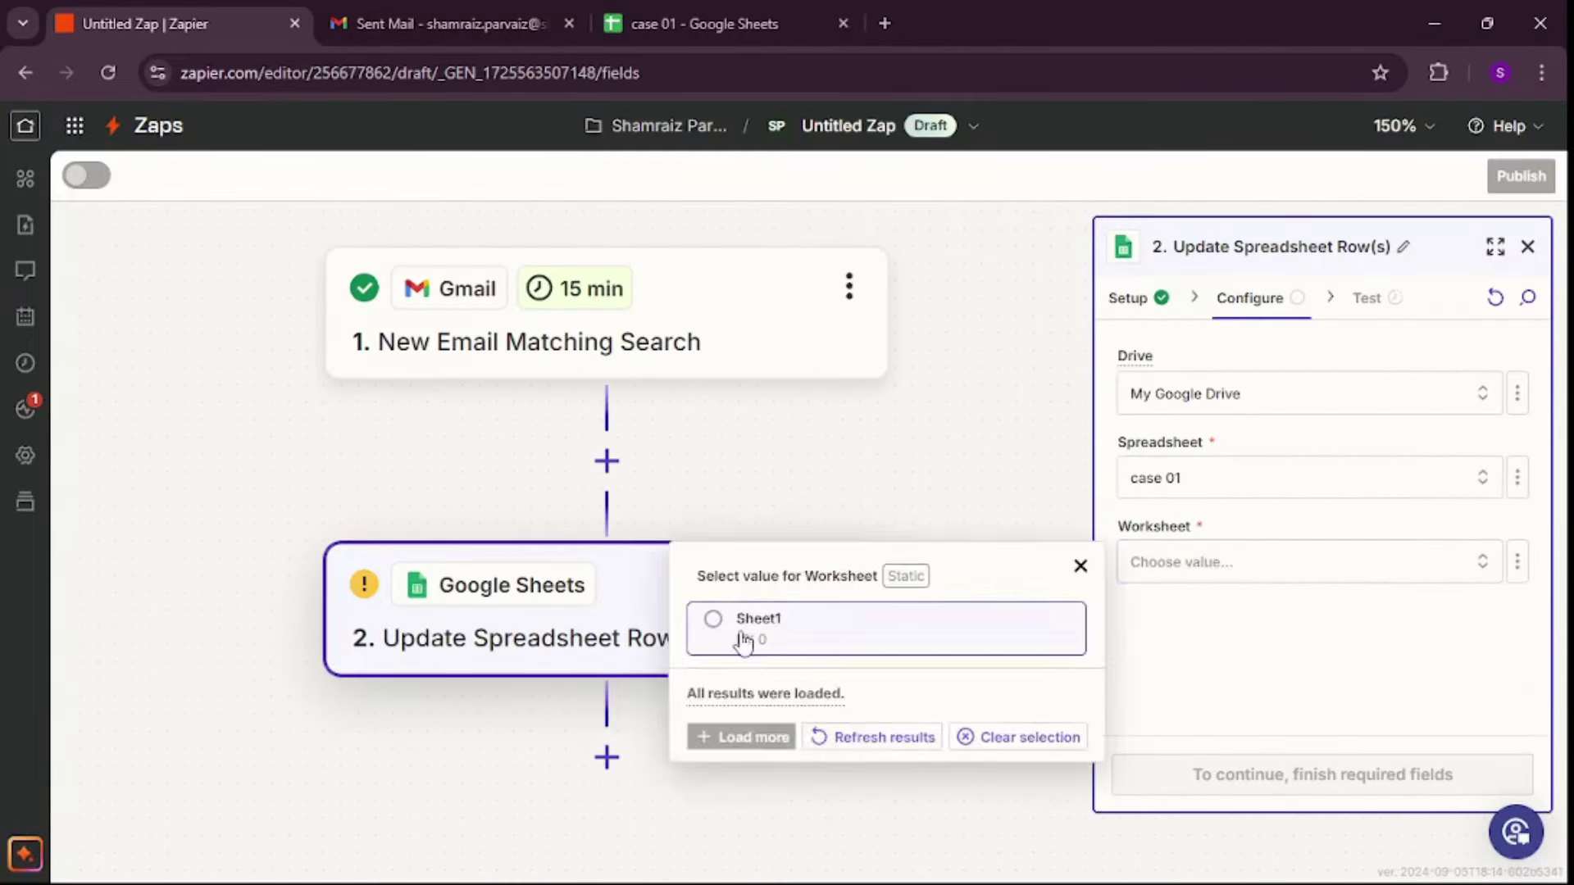
click(744, 631)
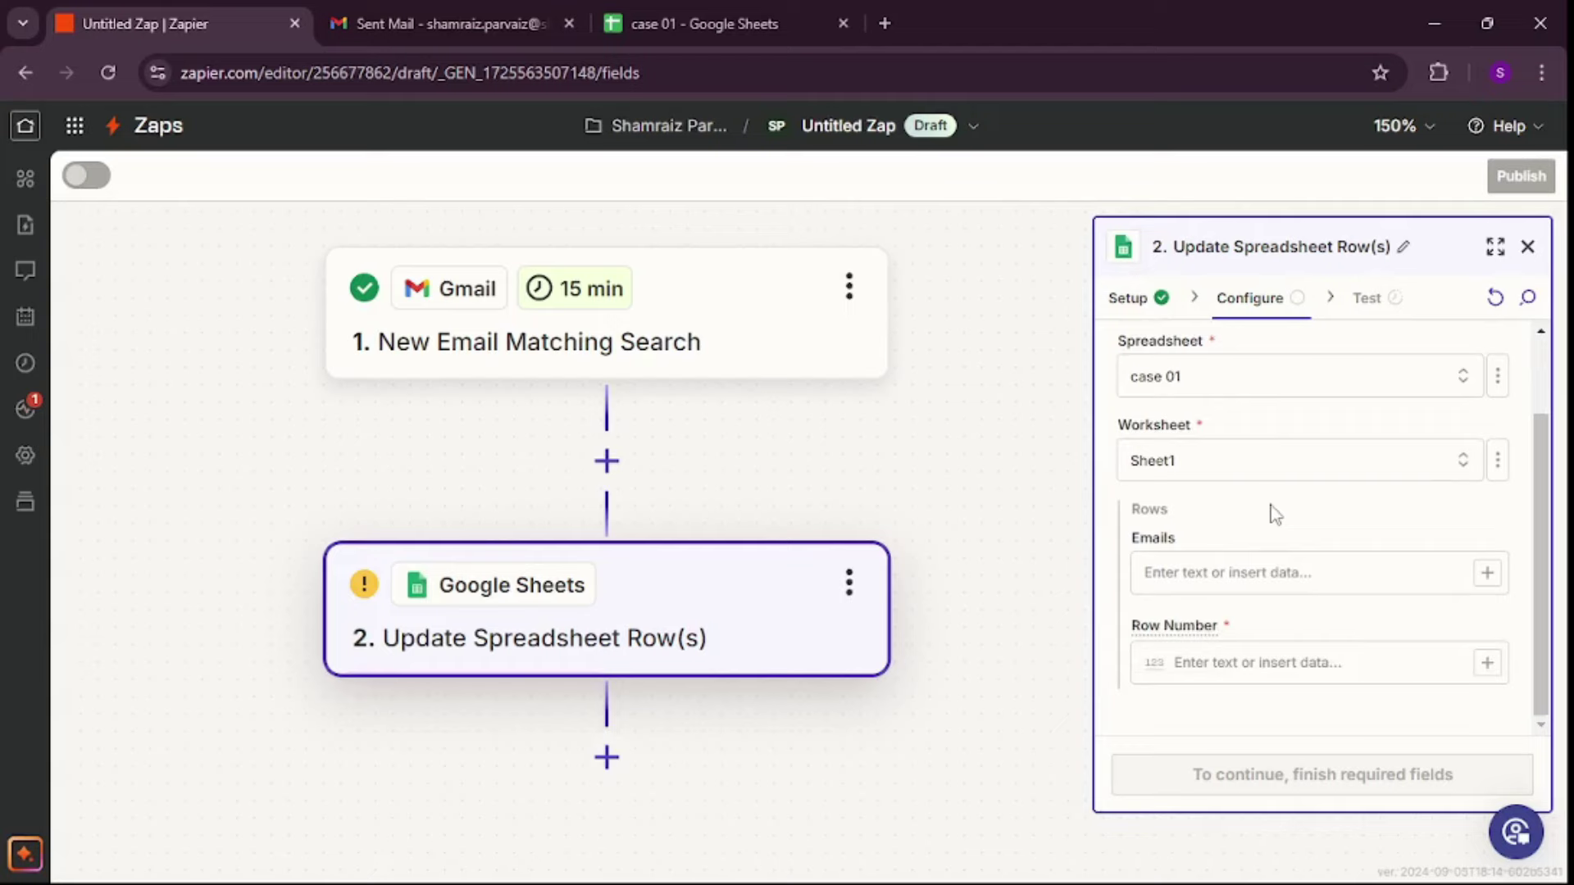
click(787, 23)
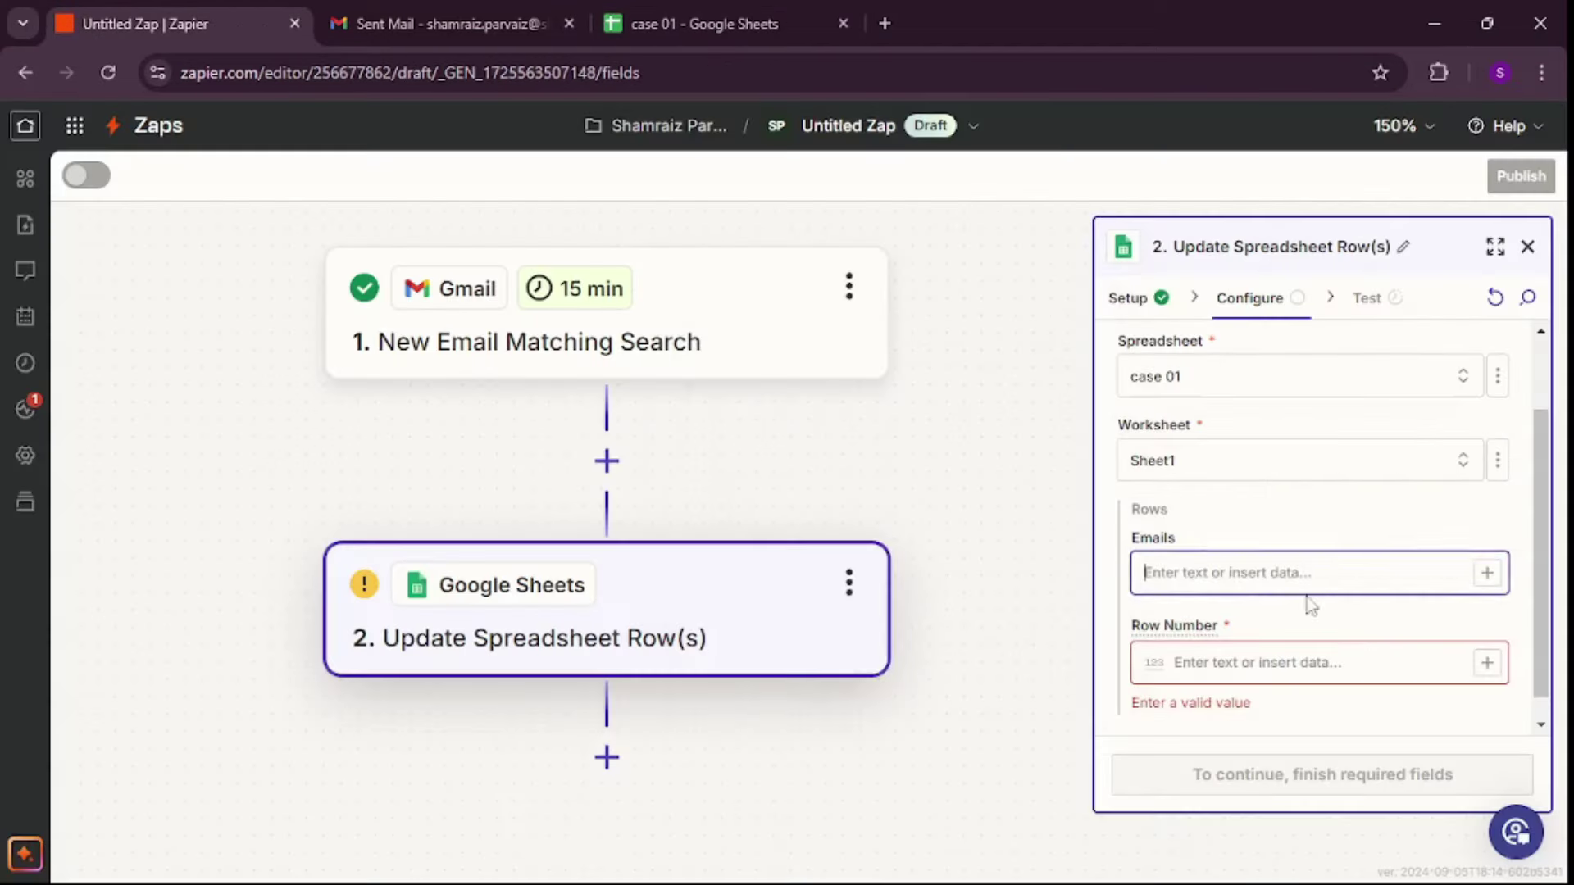
click(1154, 564)
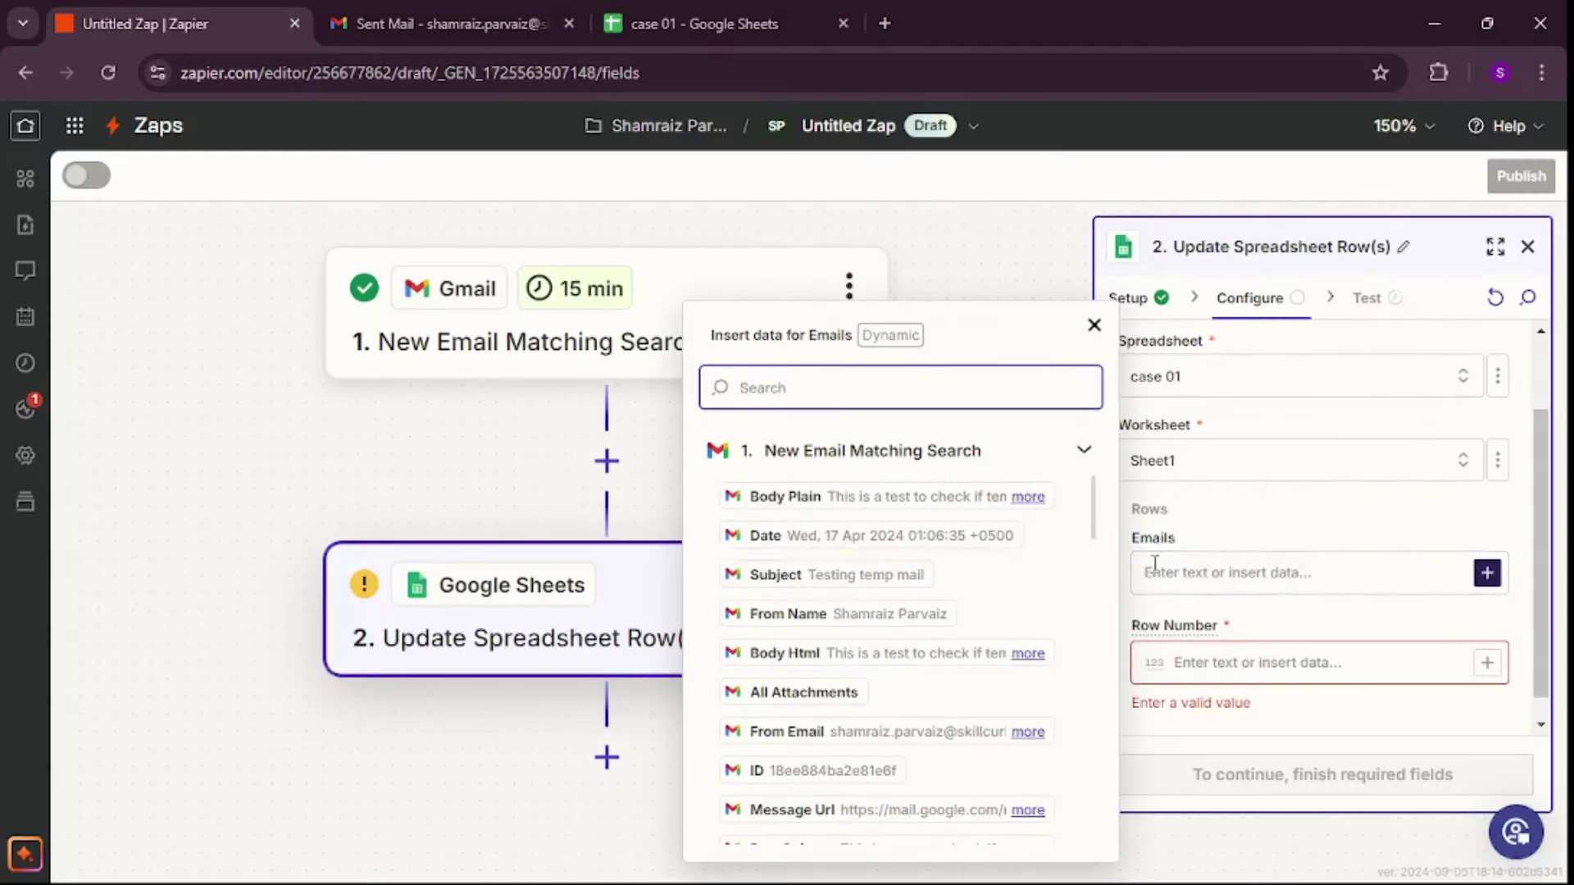
scroll(907, 598, down, 1)
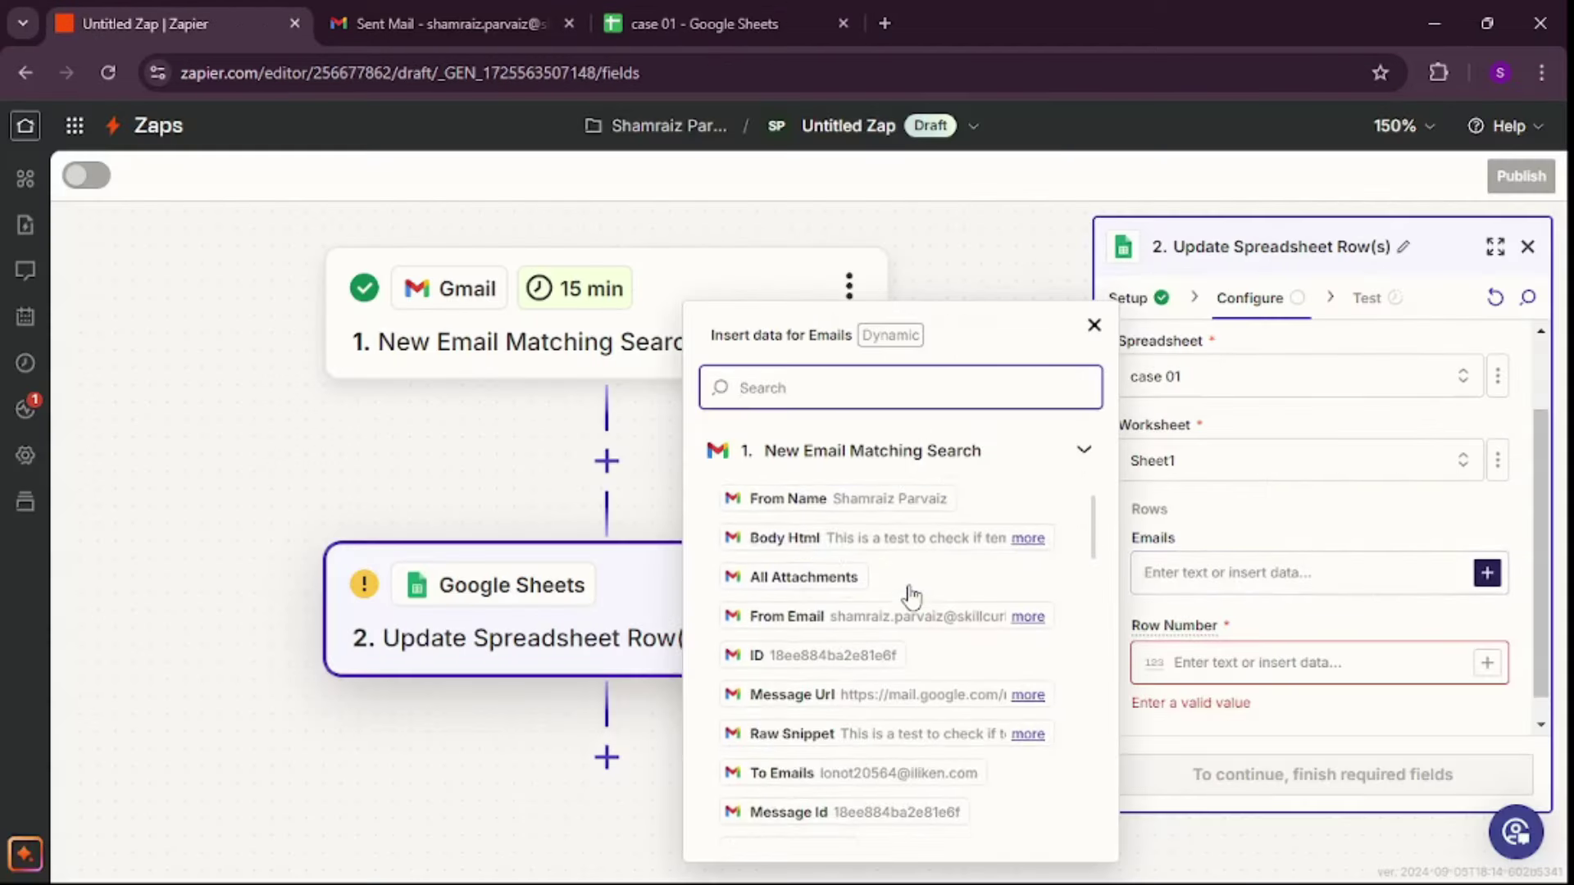
click(746, 541)
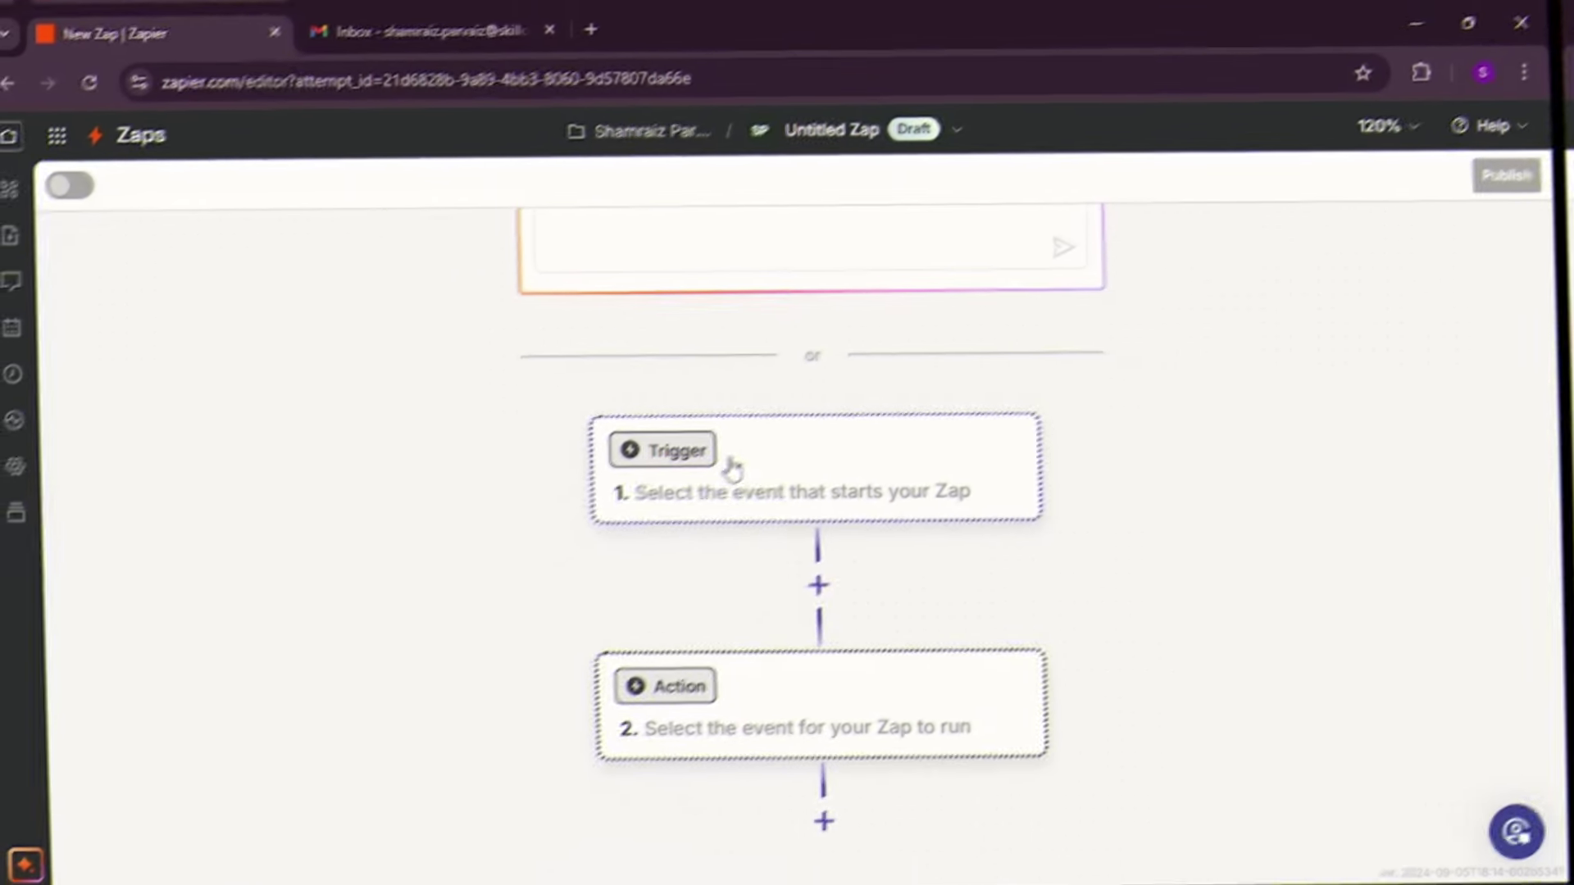
Search for Gmail as the trigger's app.
click(734, 466)
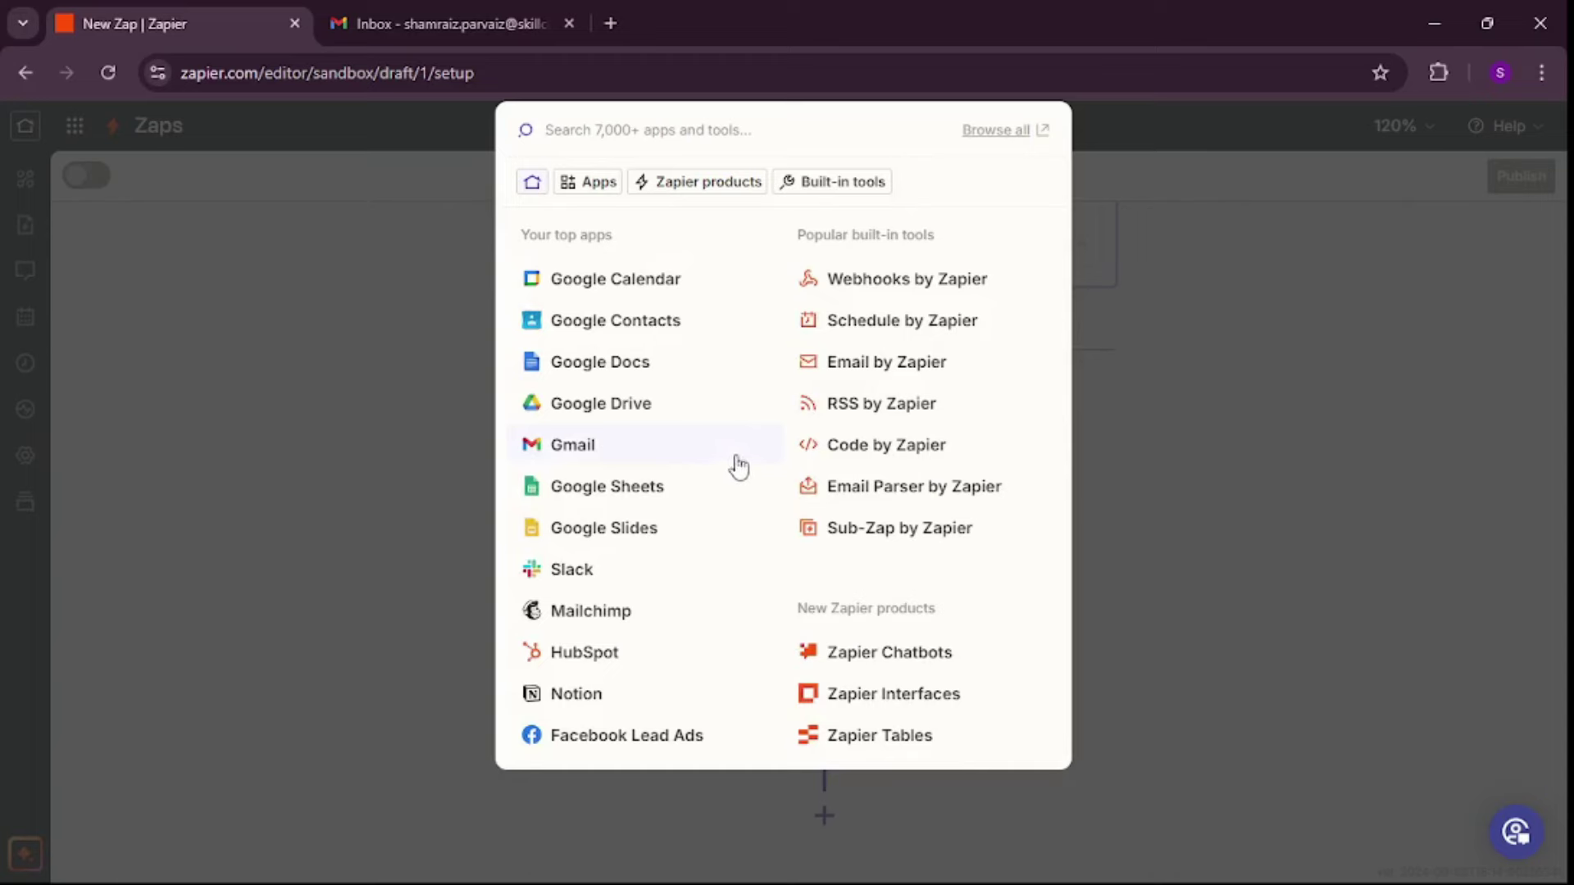
text(gma)
text(il)
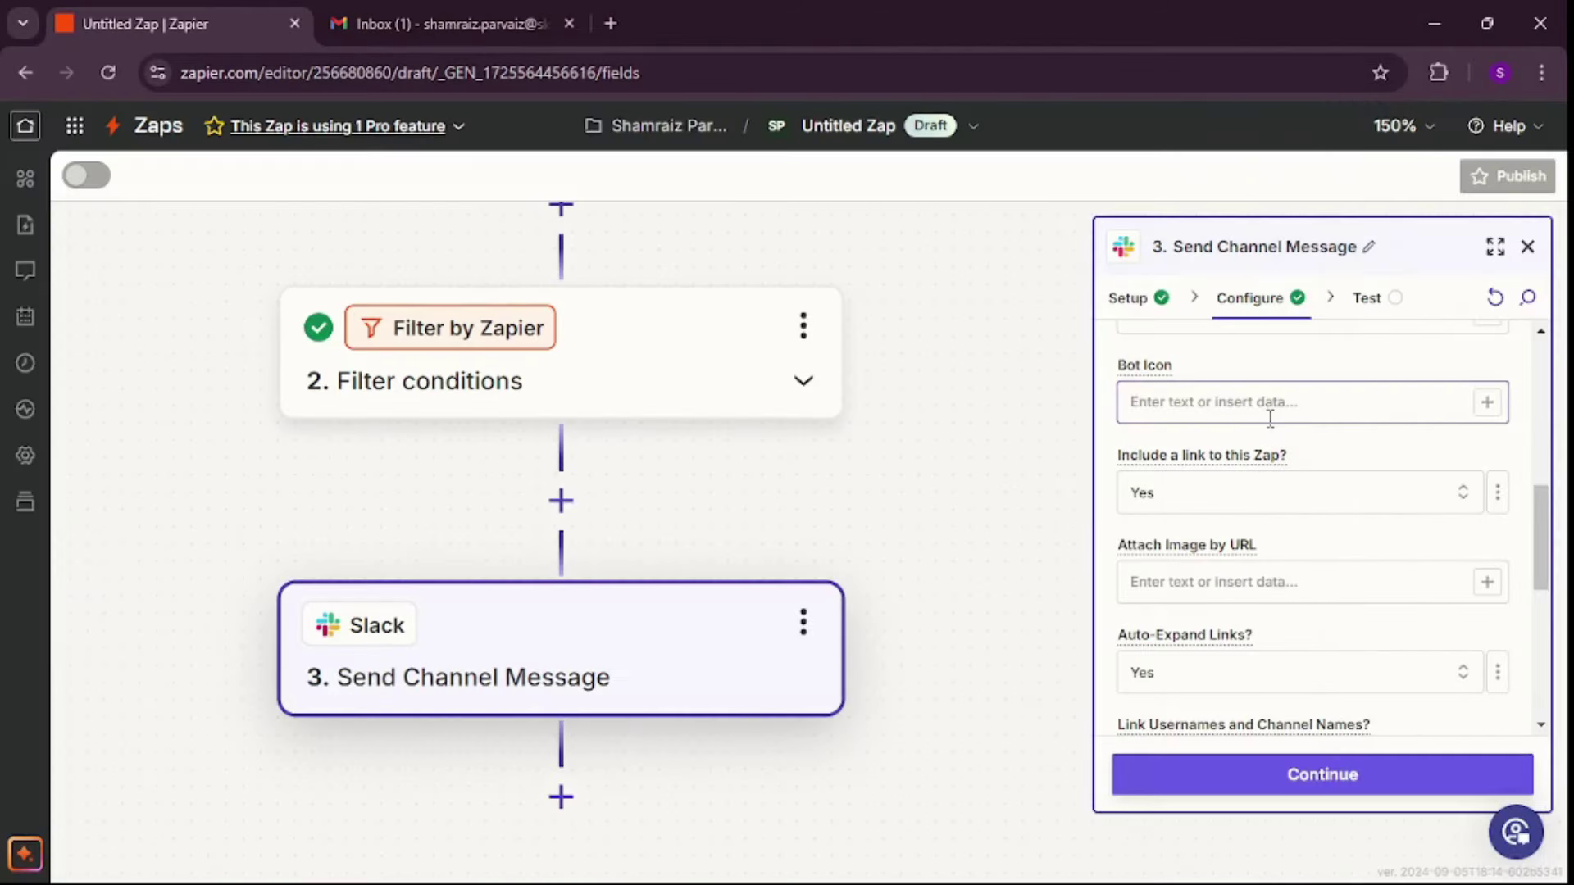
scroll(1270, 426, down, 6)
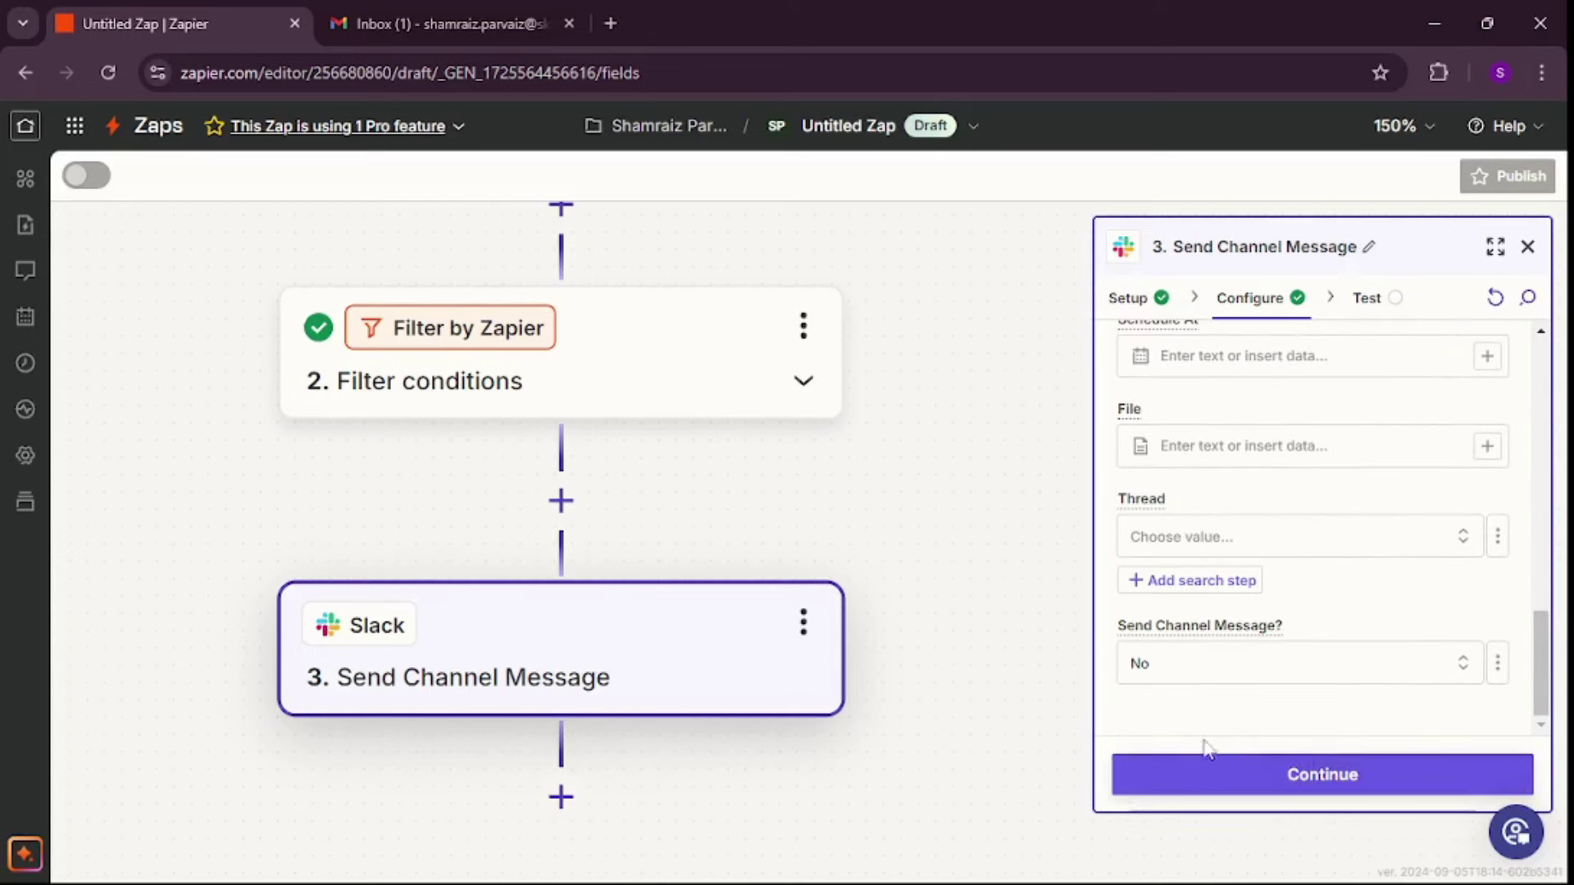
Test the Slack step and highlight 'Order' in the posted #order-email message.
click(1308, 789)
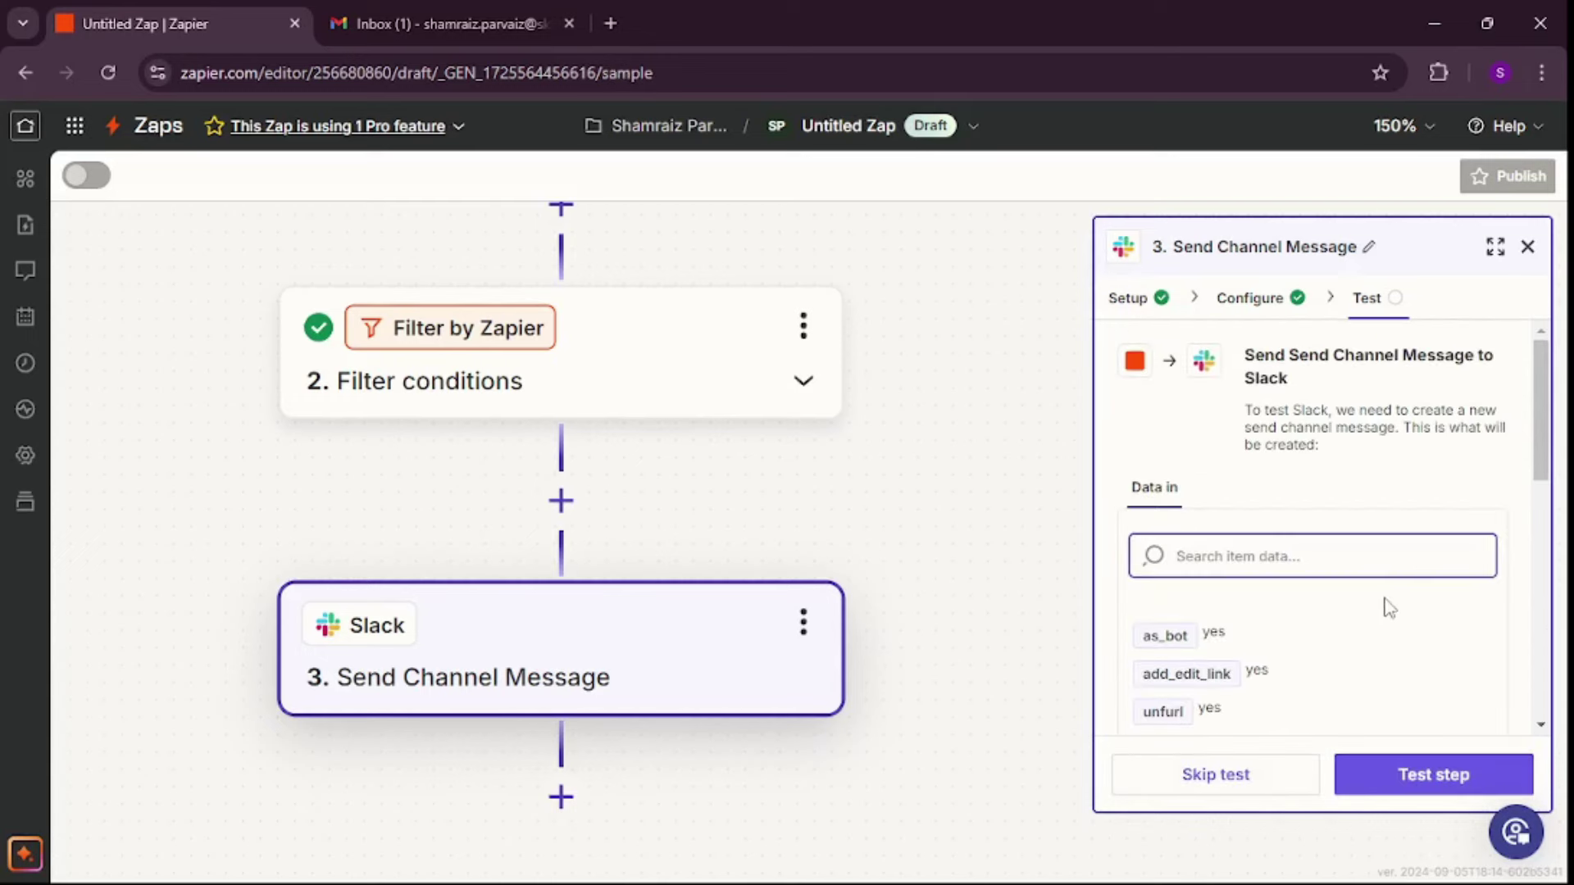
scroll(1381, 606, down, 3)
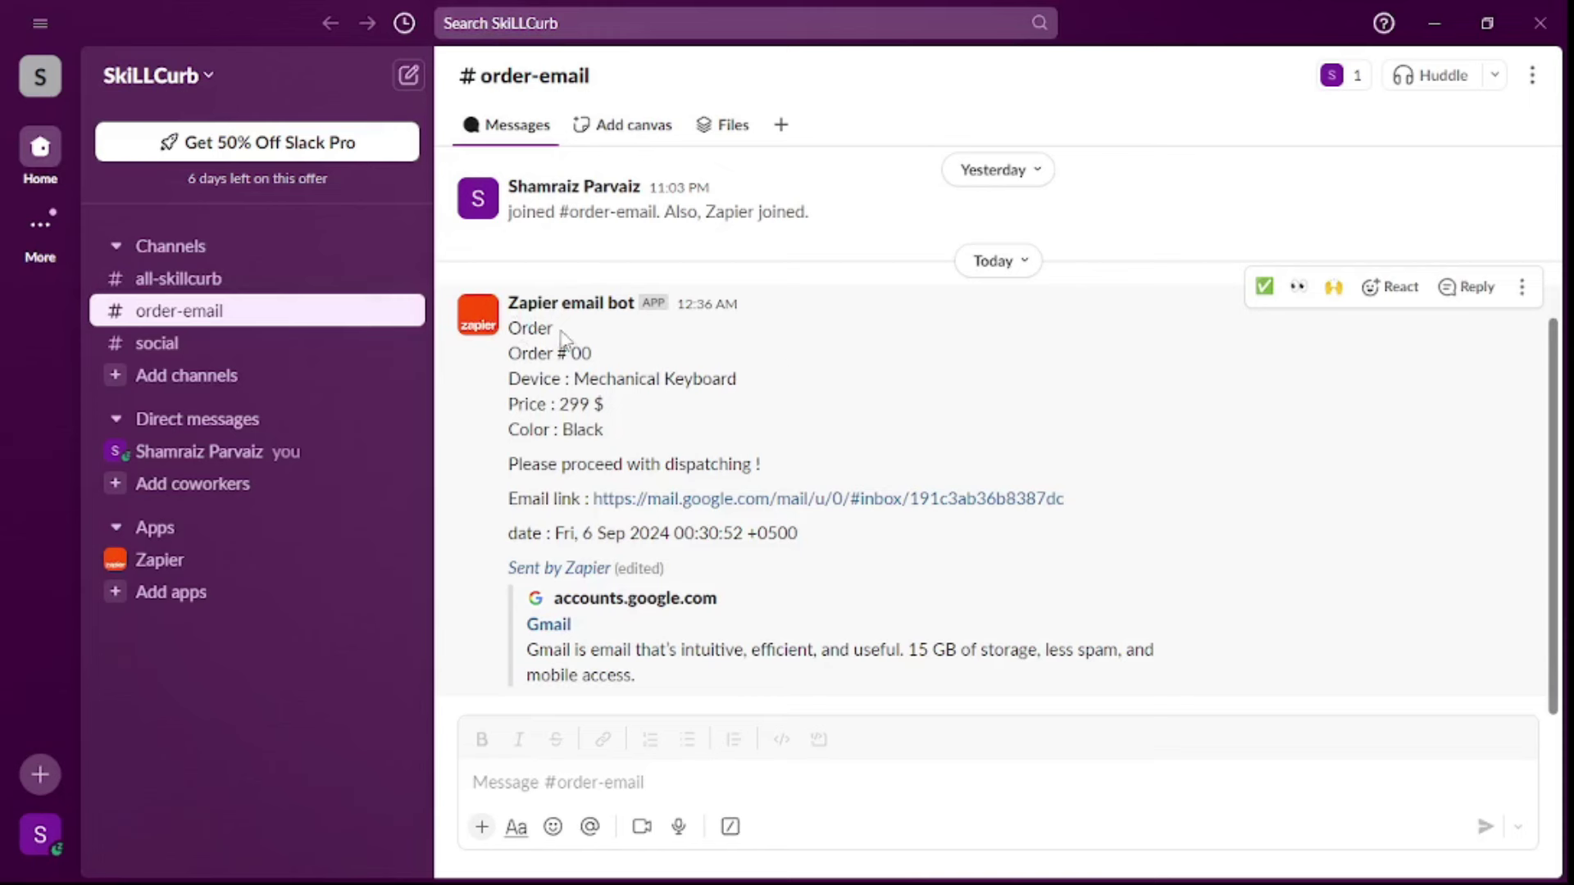
drag(558, 328, 665, 414)
Highlight the bot message's dispatching, email link and date lines, then return to Zapier.
click(807, 457)
drag(1134, 496, 512, 464)
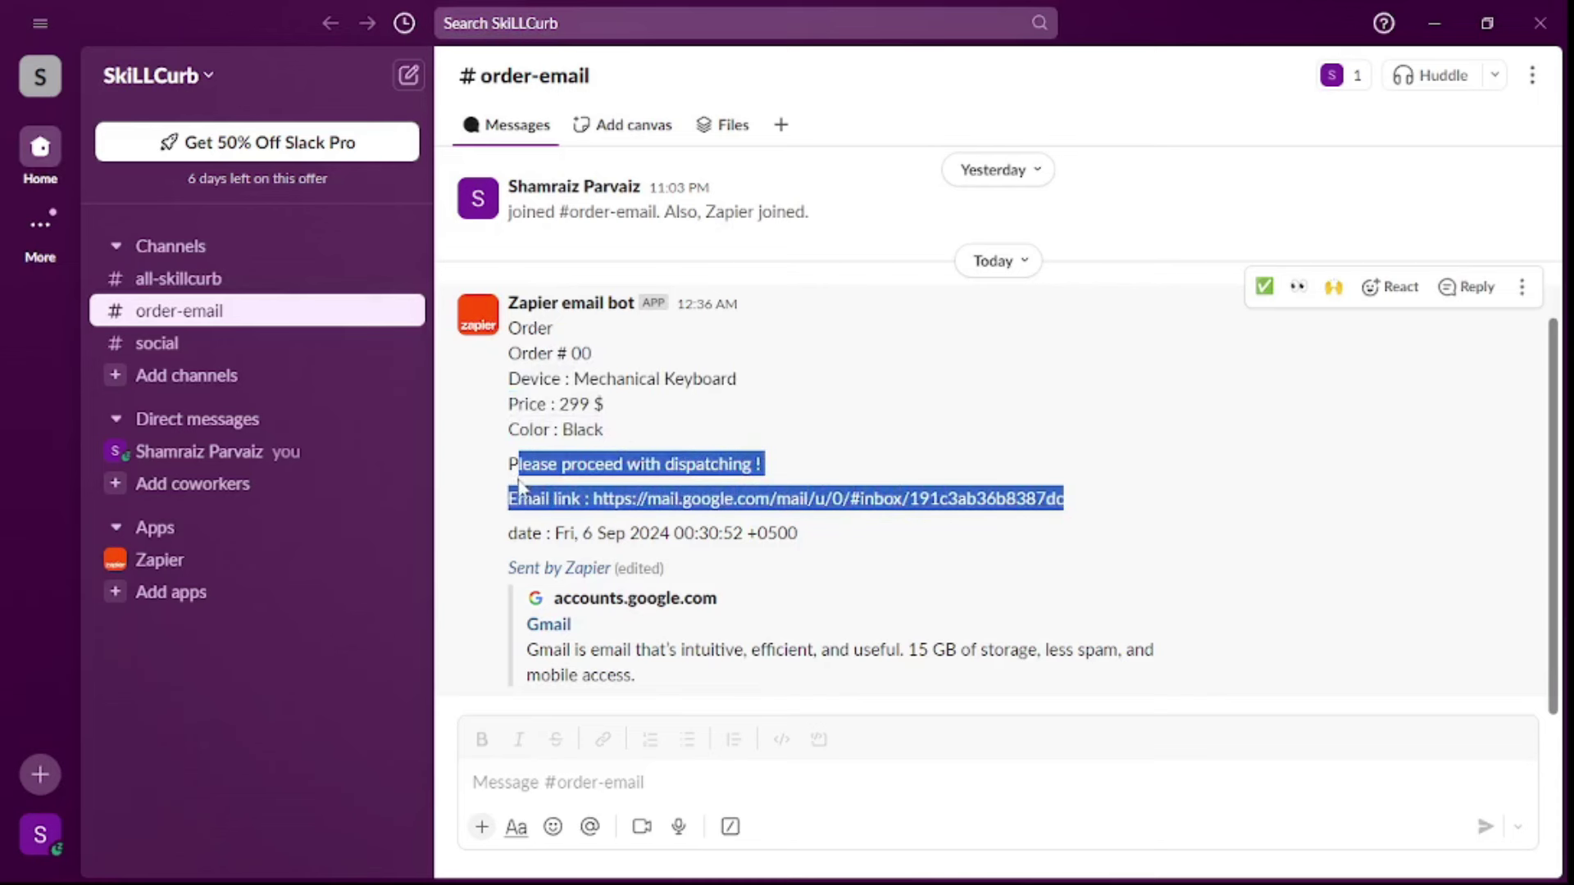
click(865, 533)
triple_click(773, 537)
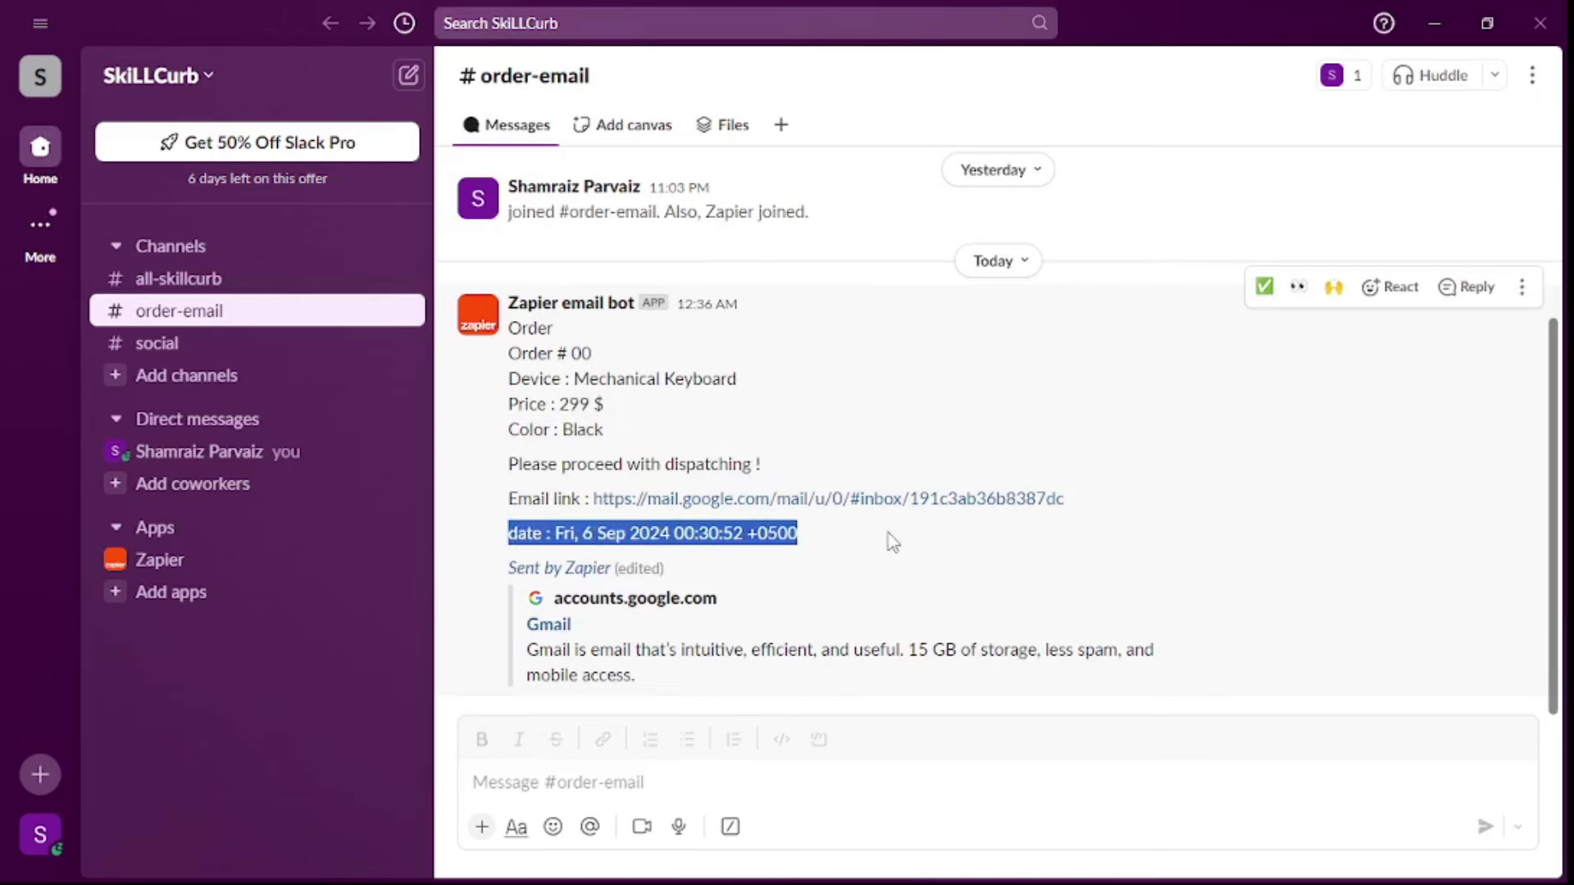
click(490, 521)
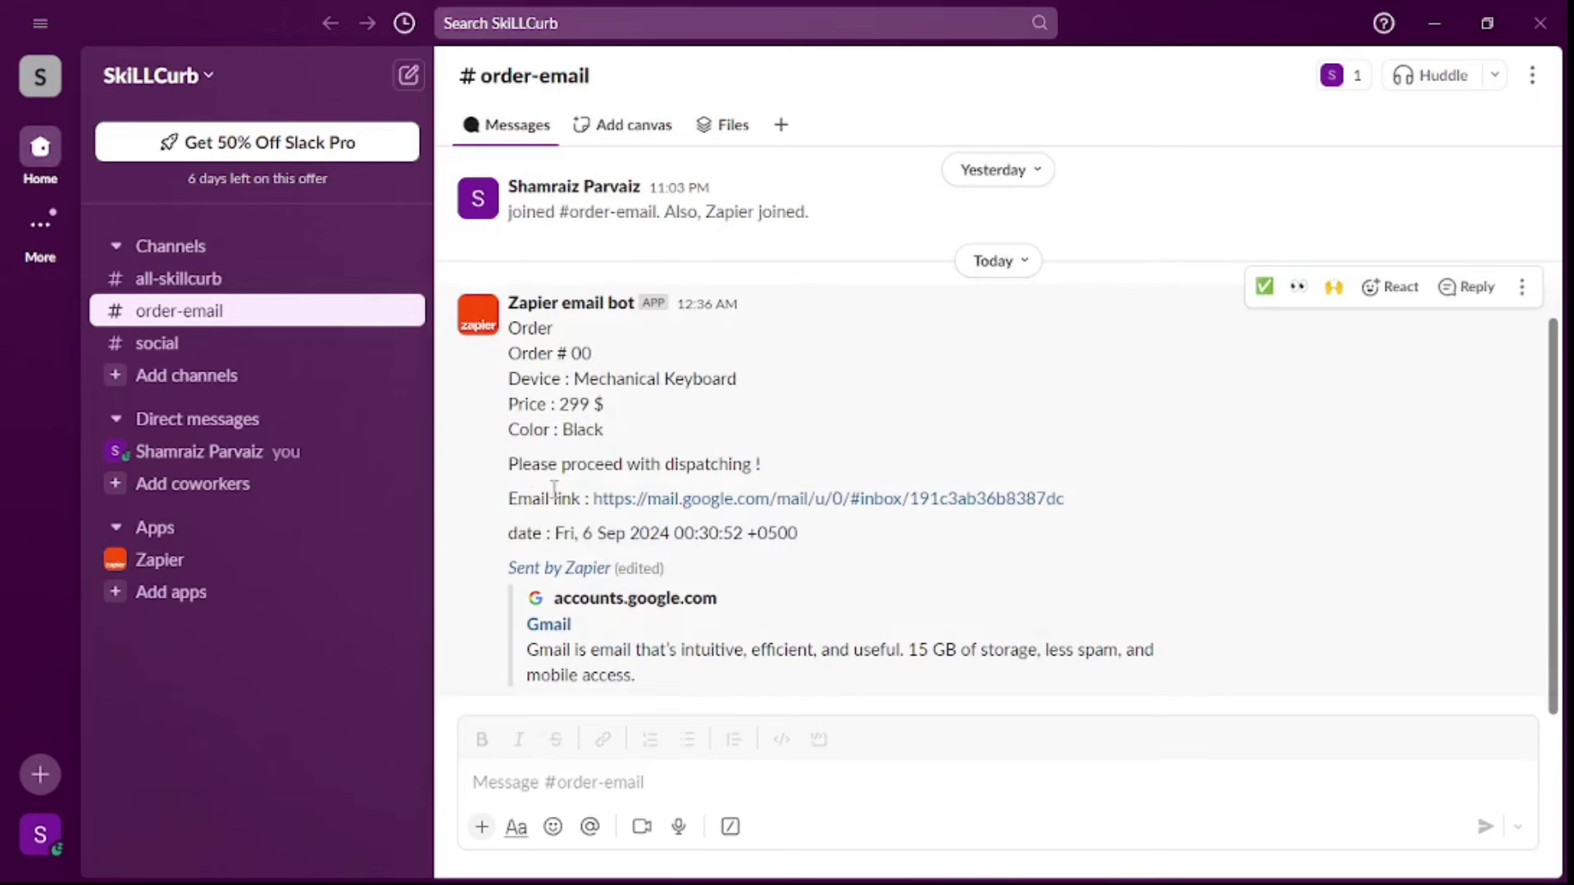
key(alt+Tab)
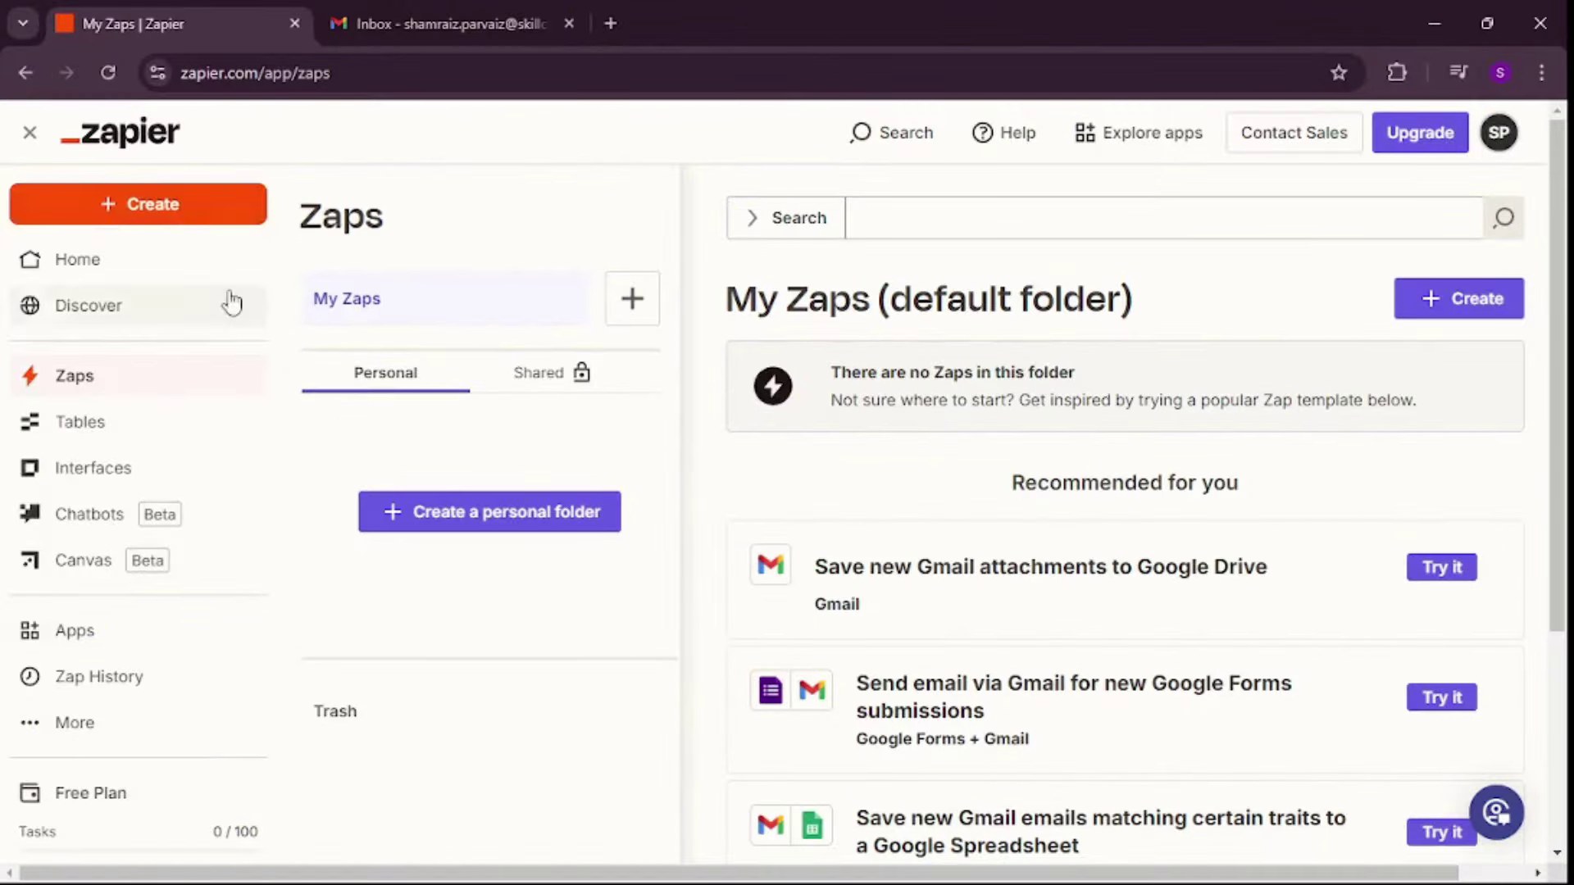
Create a new Zap and center its empty Trigger and Action steps on the canvas.
click(150, 211)
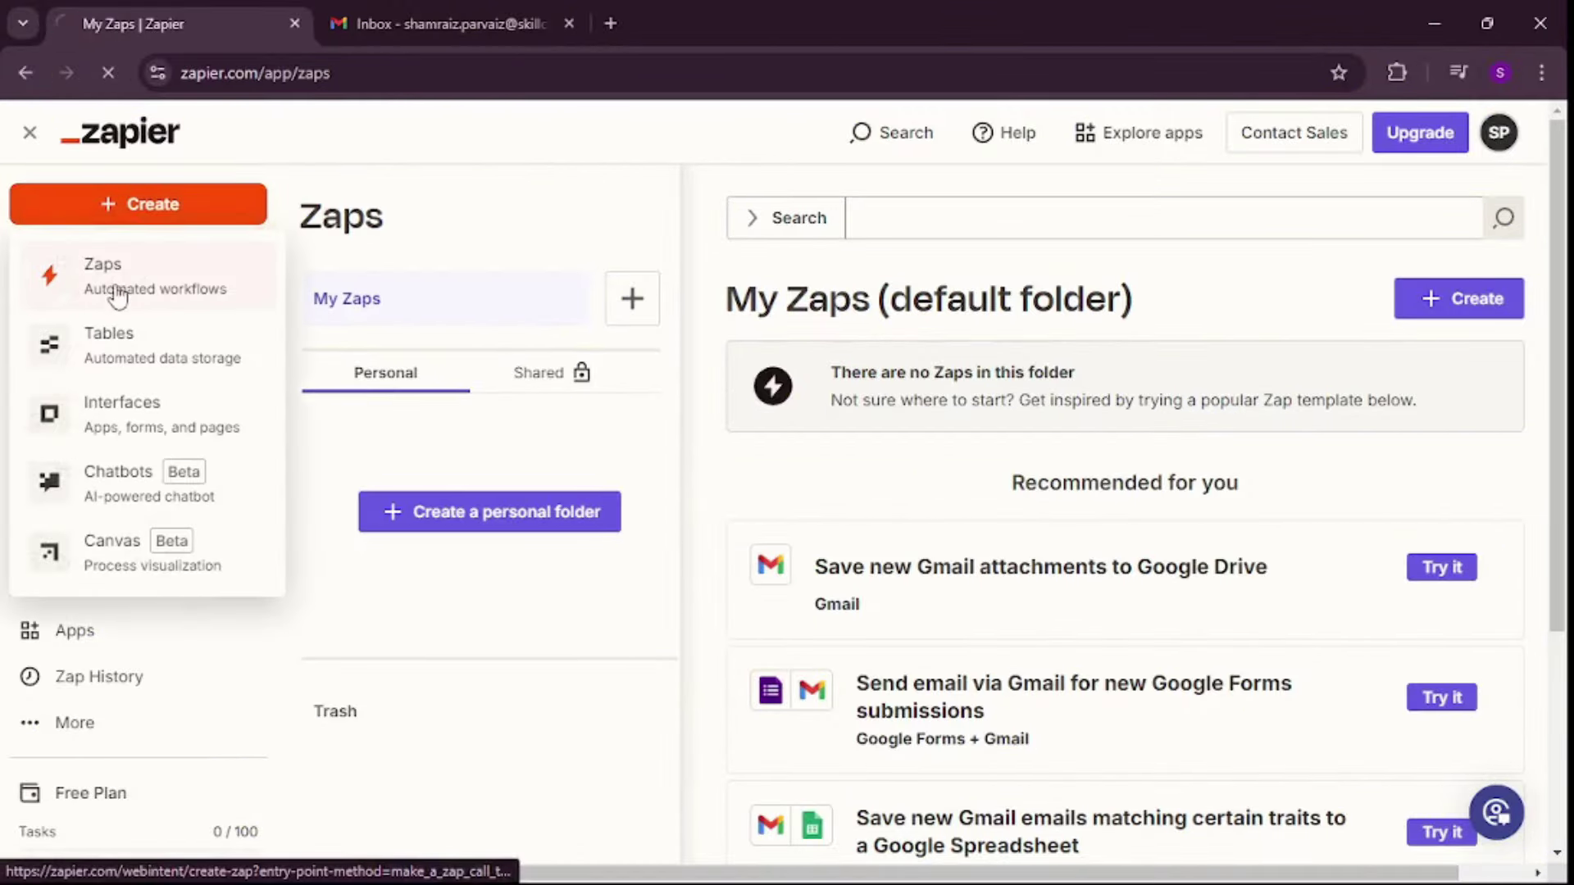
click(116, 295)
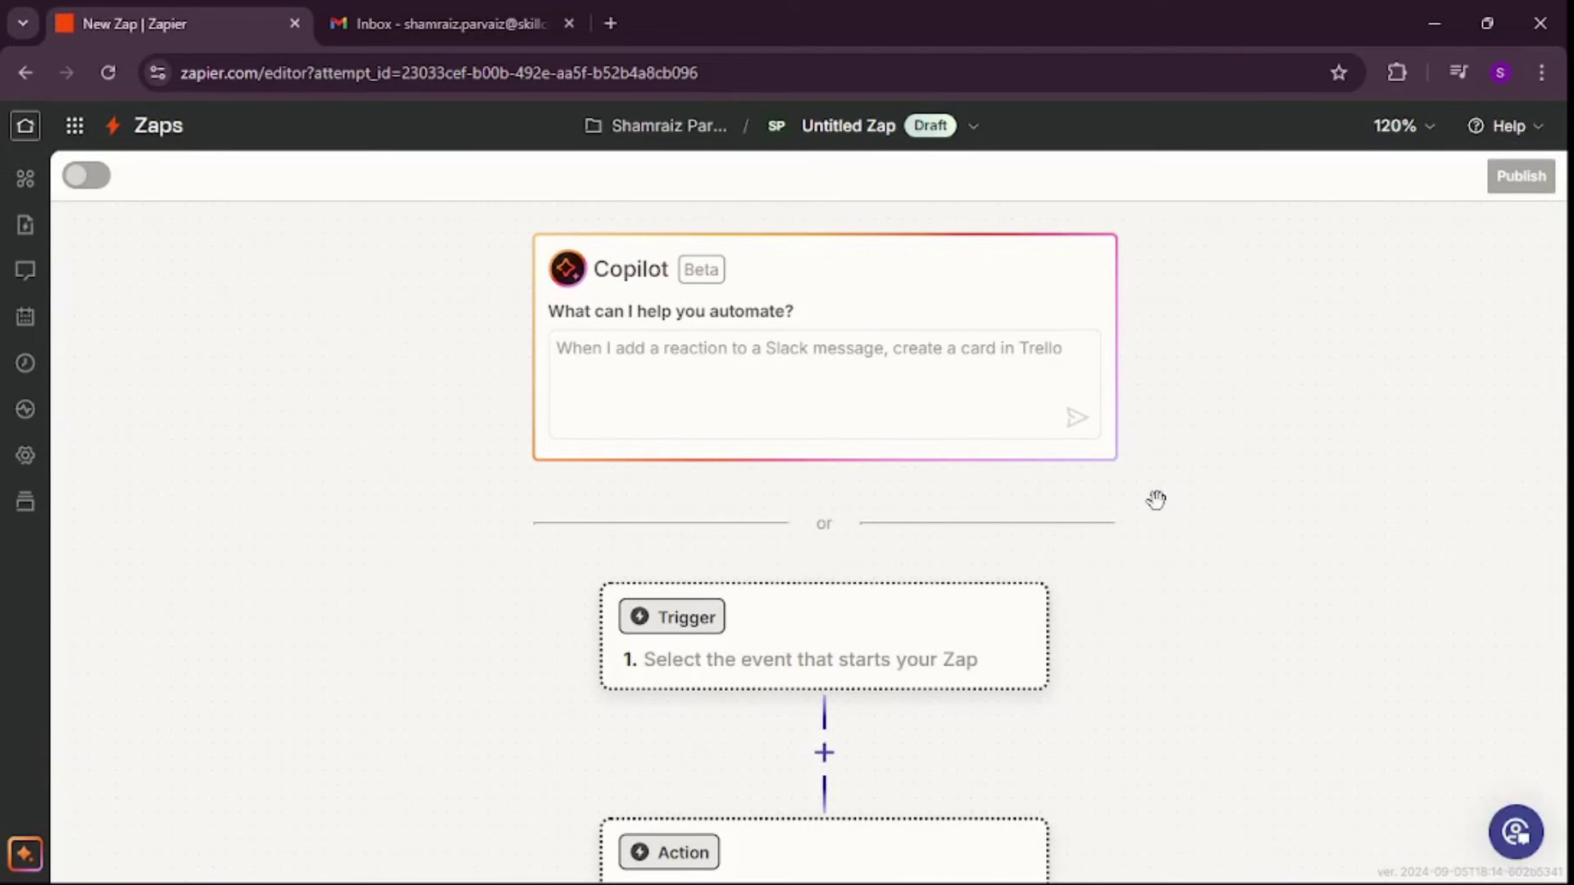
drag(1202, 645, 1131, 538)
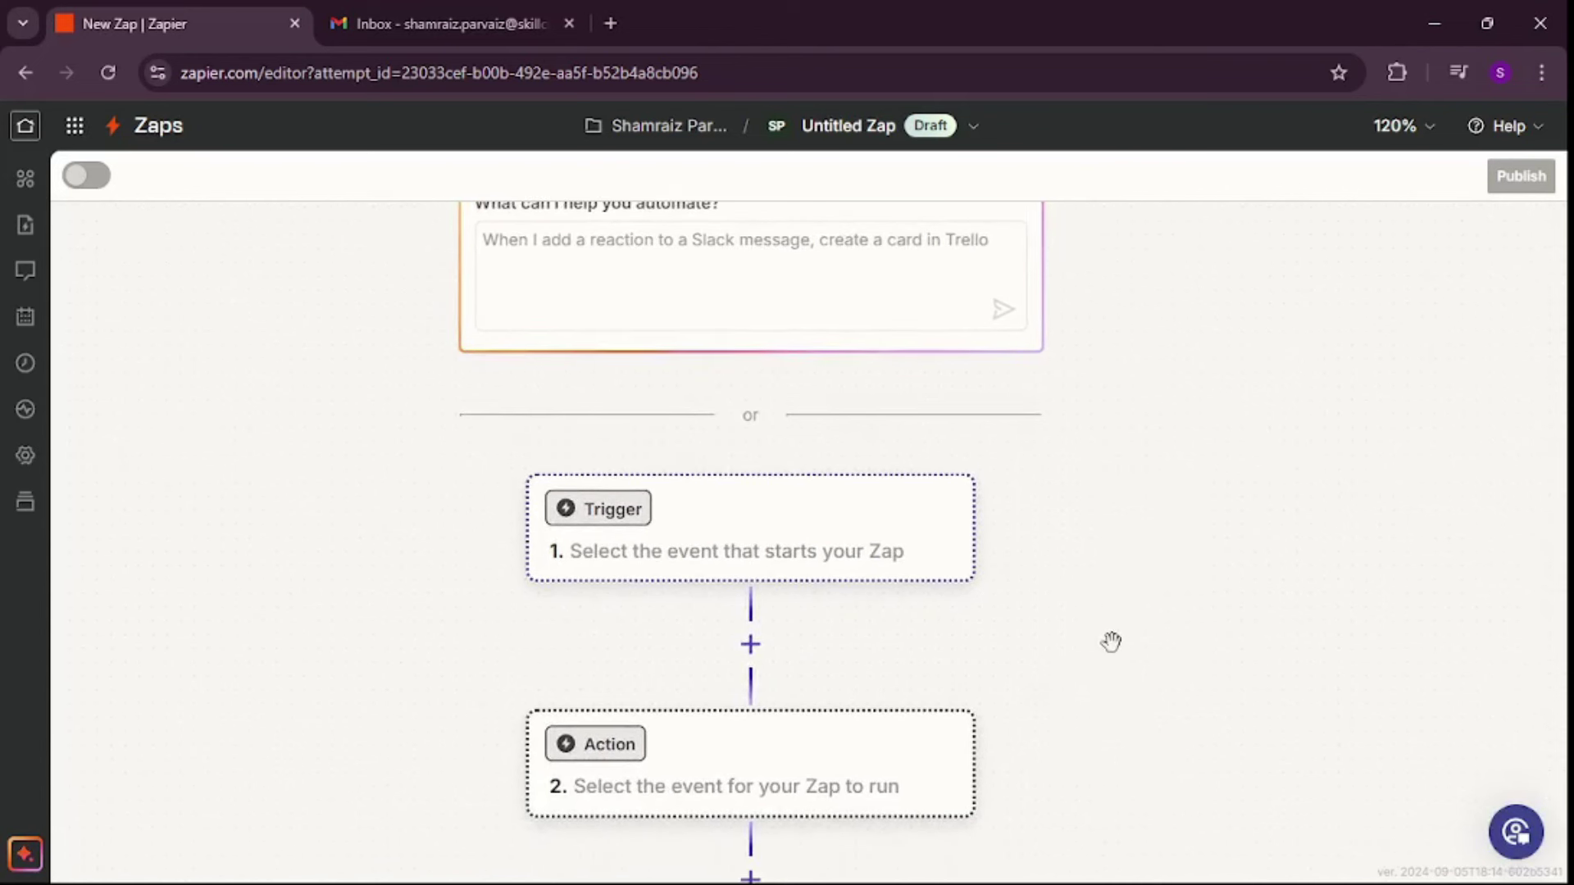
drag(1065, 607, 1090, 555)
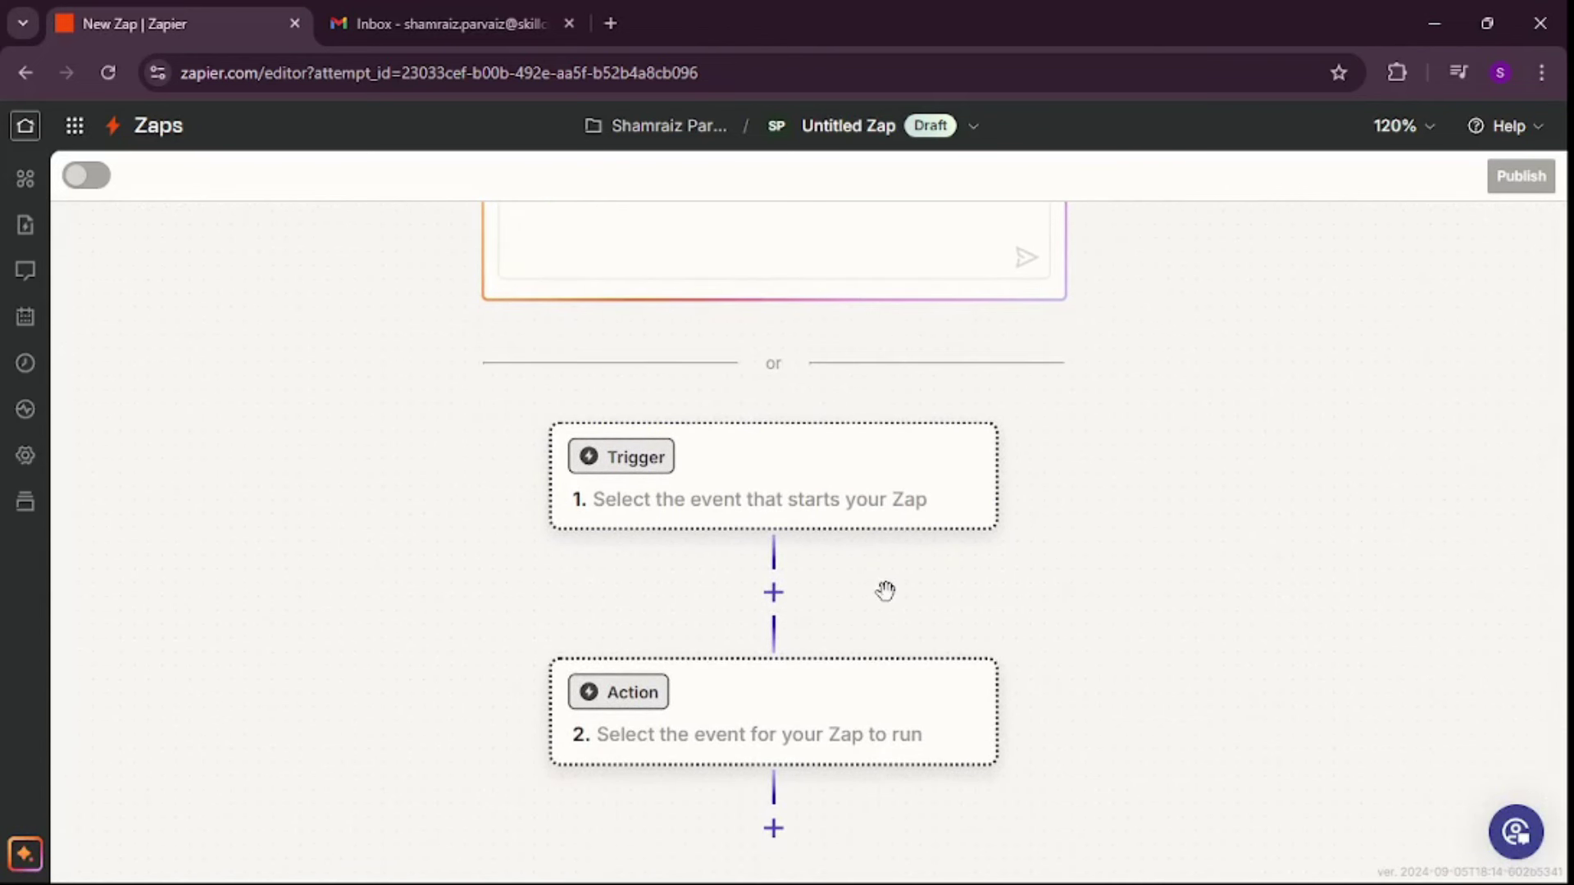
Make Gmail the trigger app with the New Email Matching Search event.
click(640, 457)
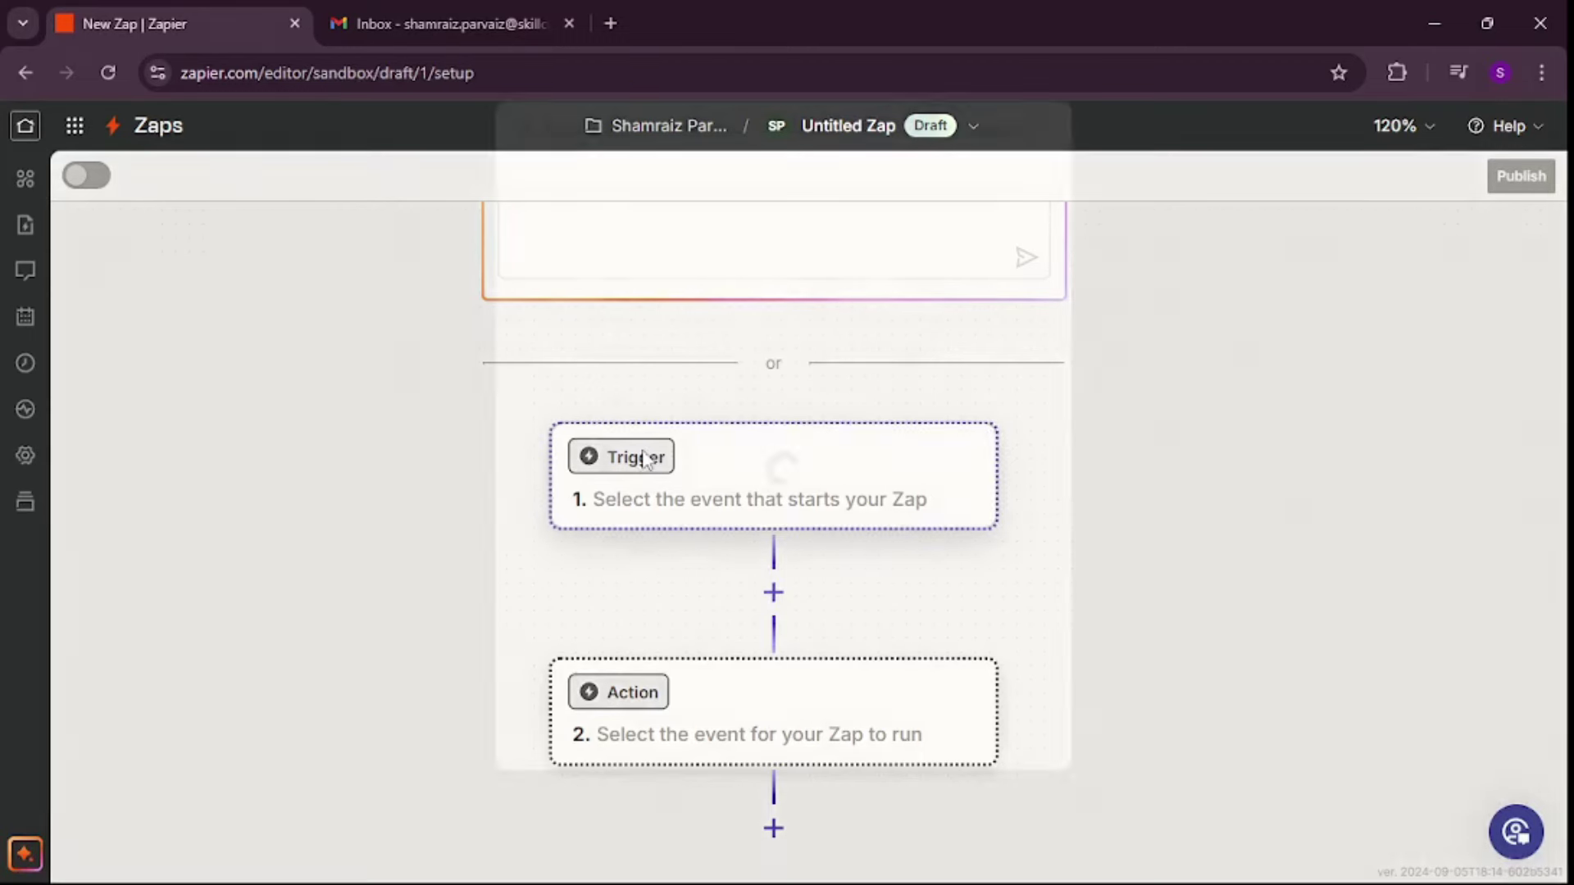
text(gmail)
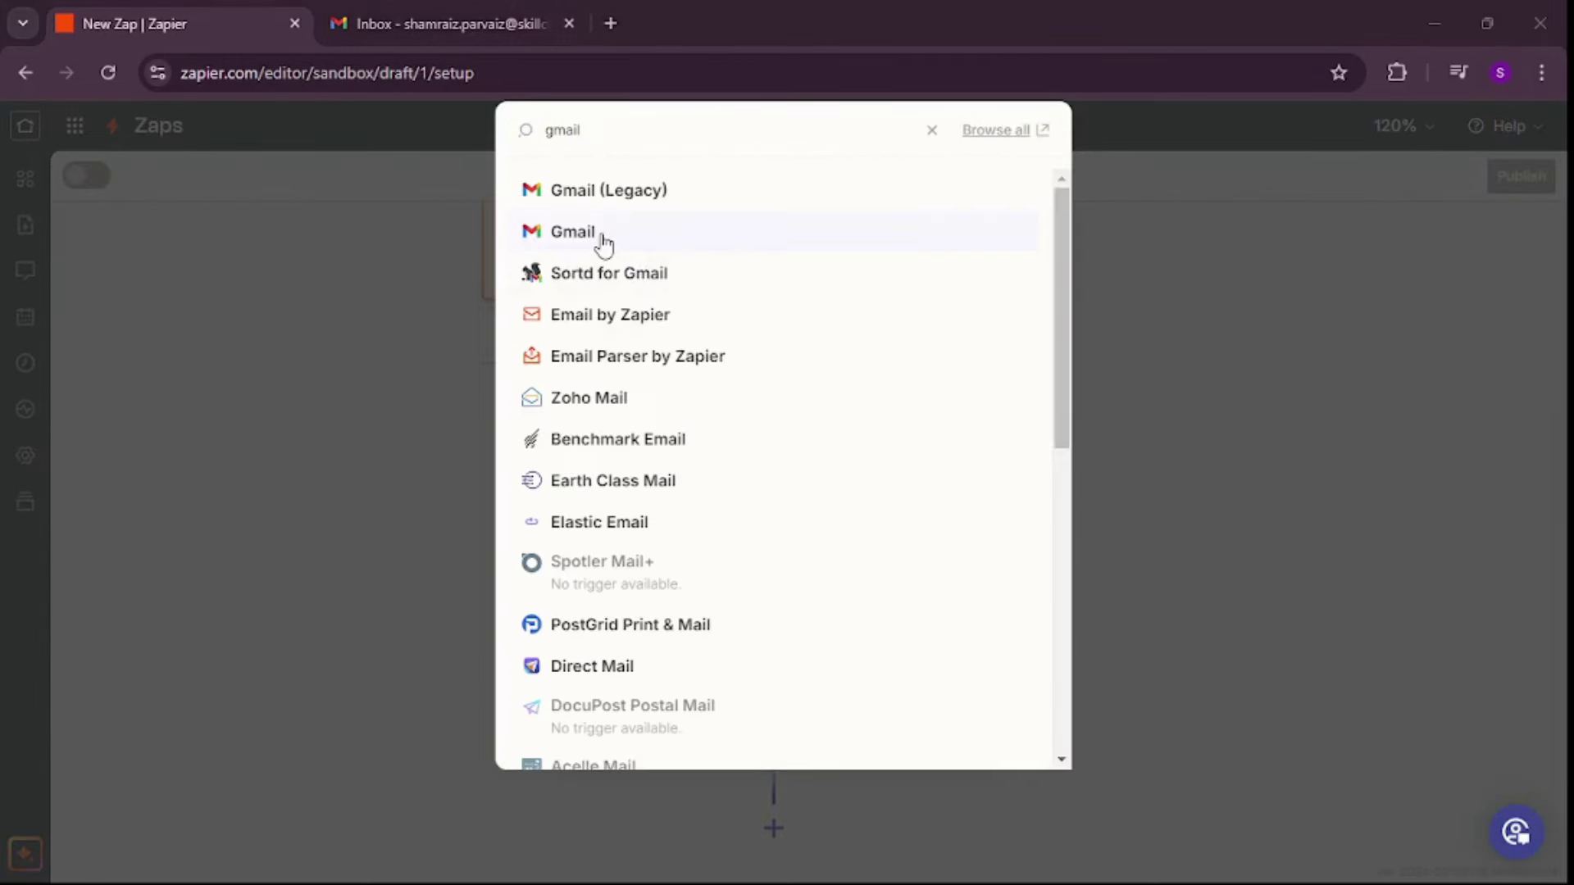
click(604, 237)
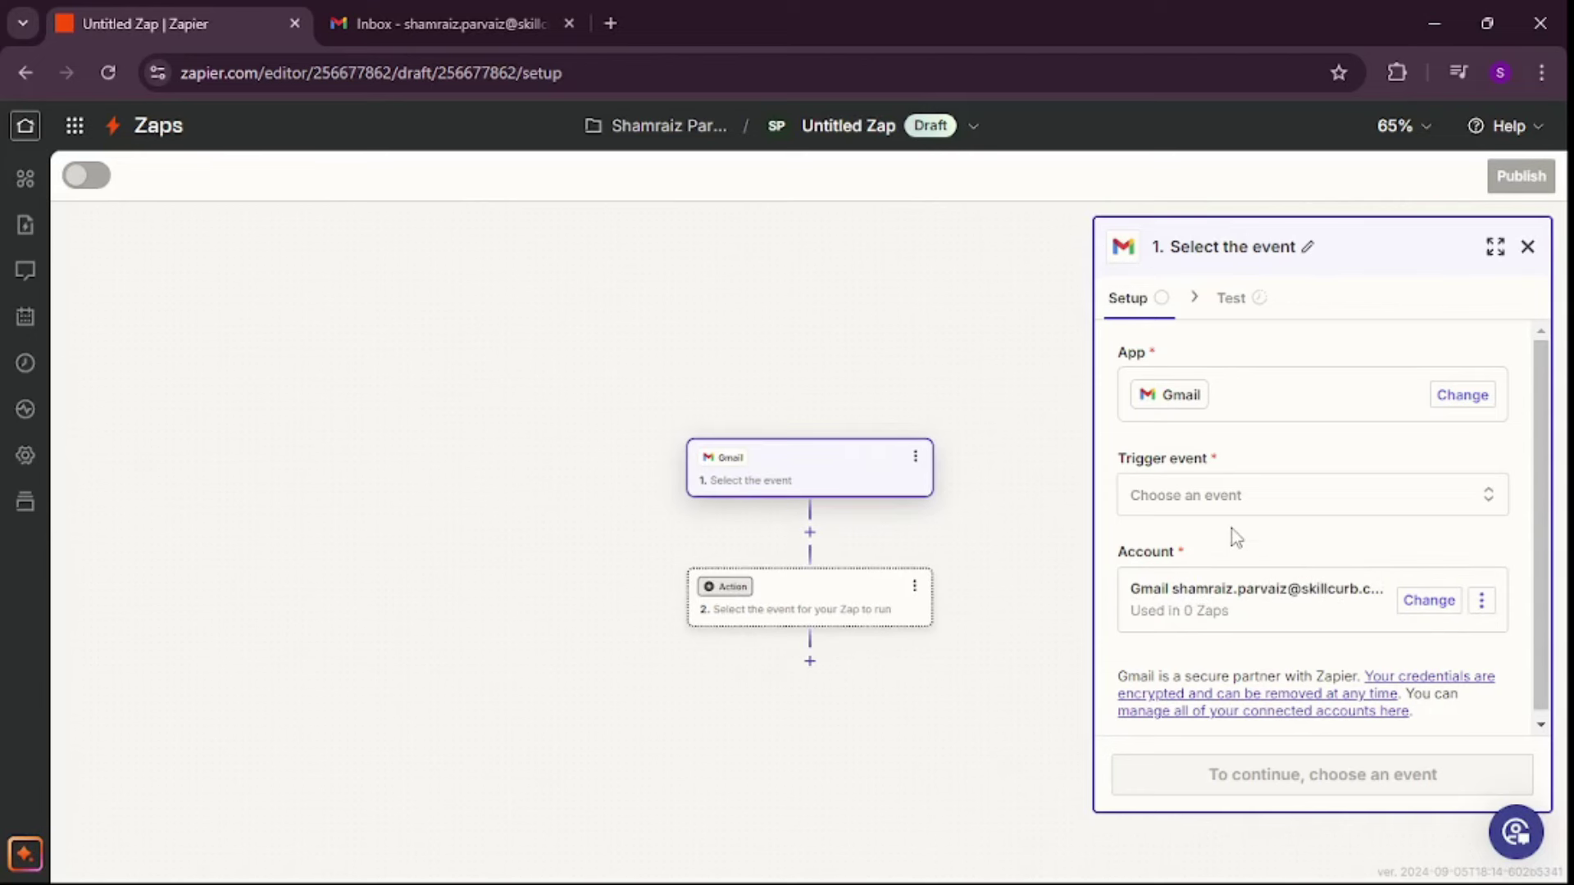
click(1230, 503)
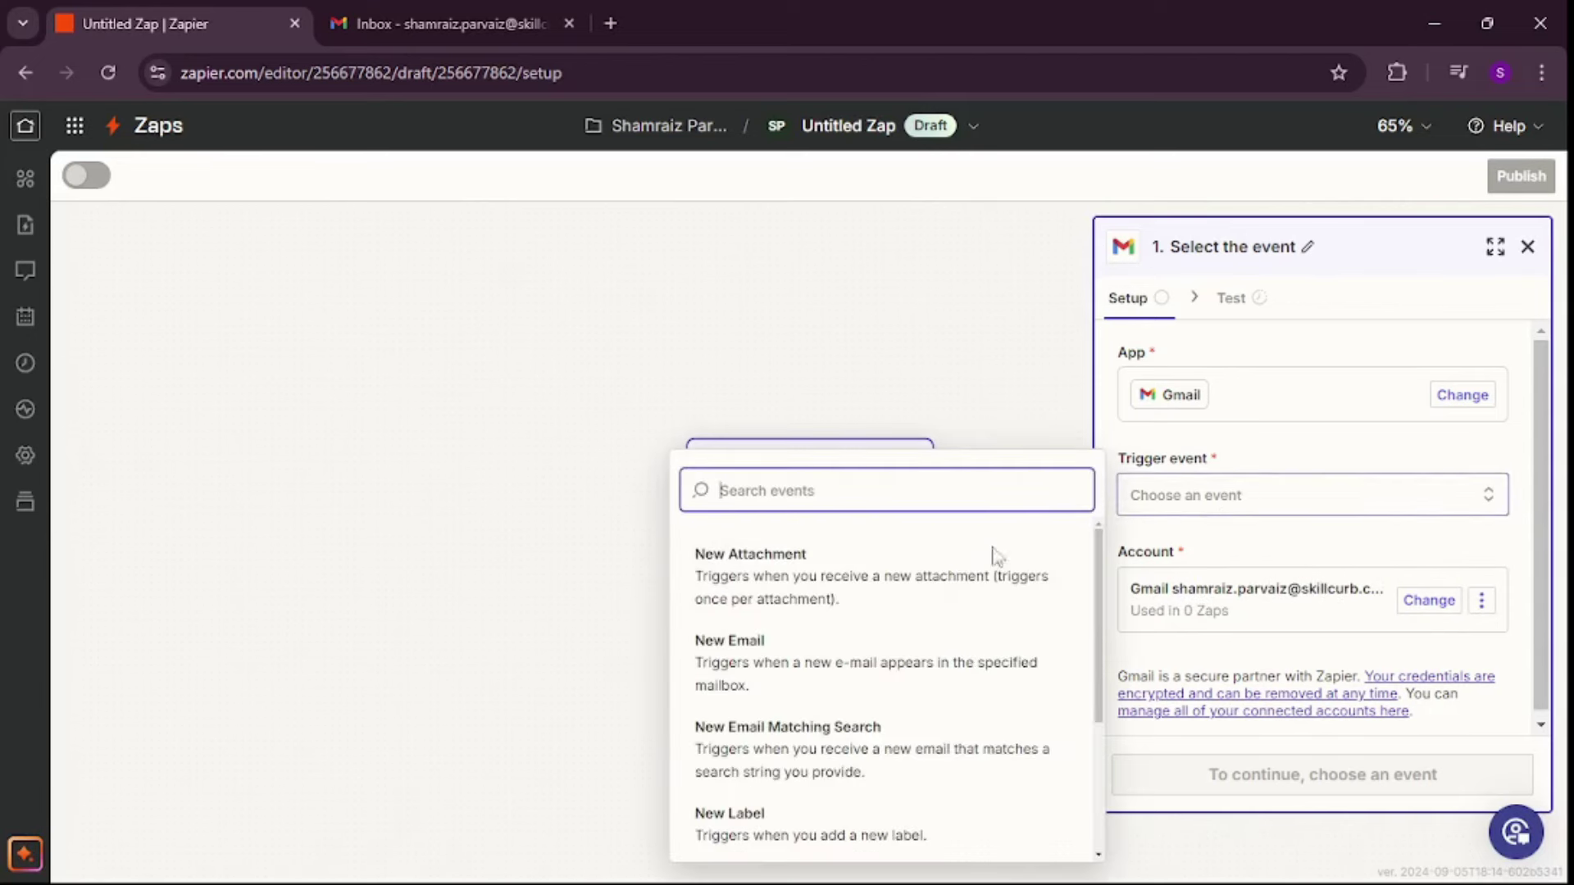
scroll(815, 636, down, 2)
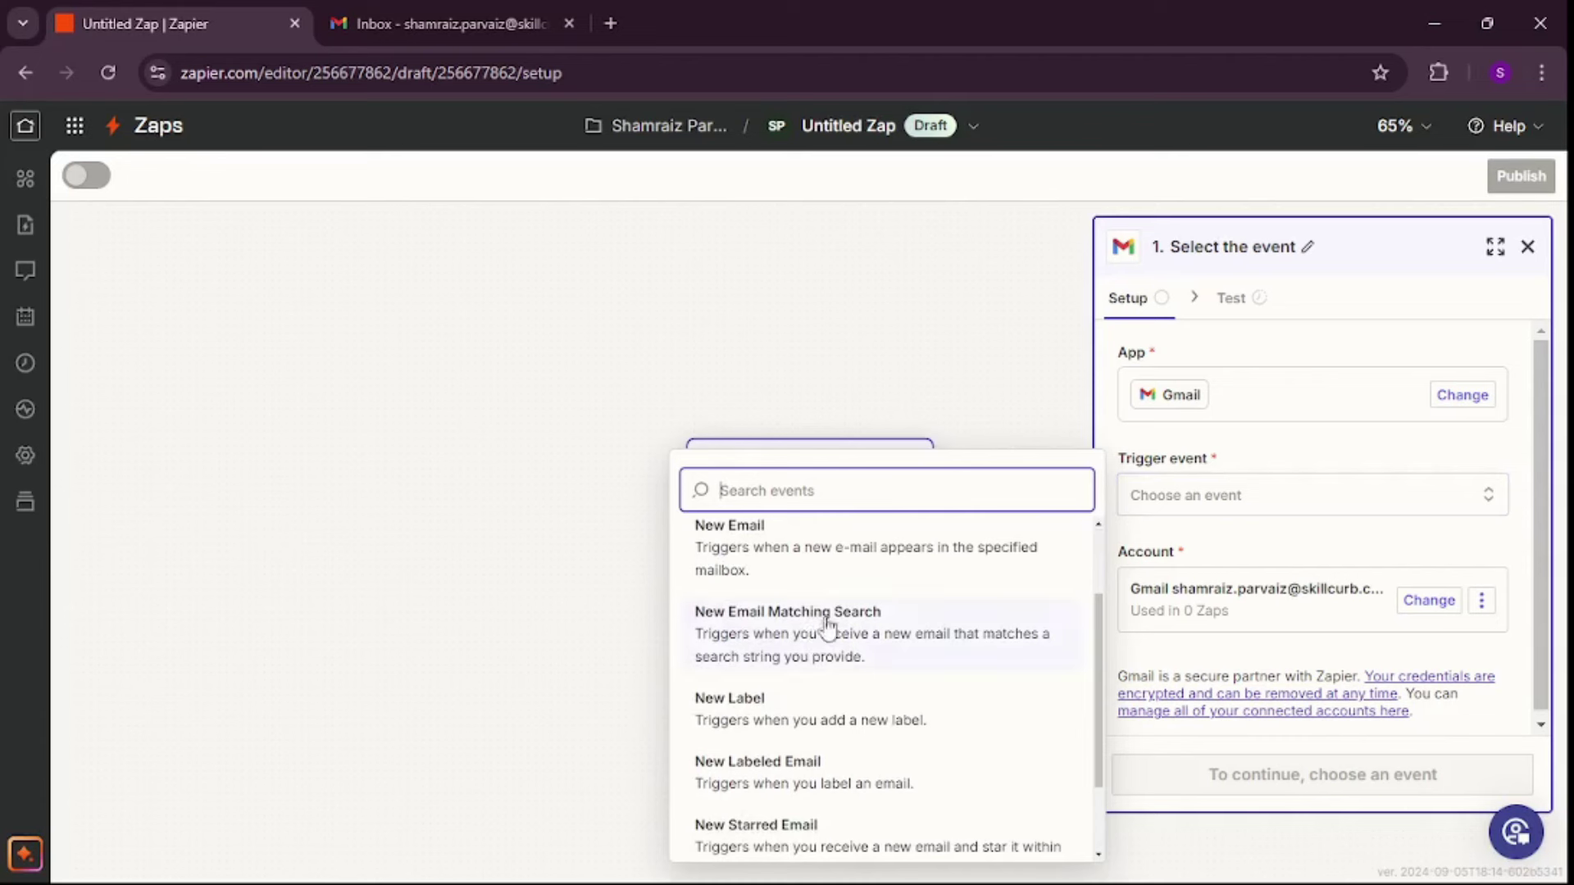
click(822, 643)
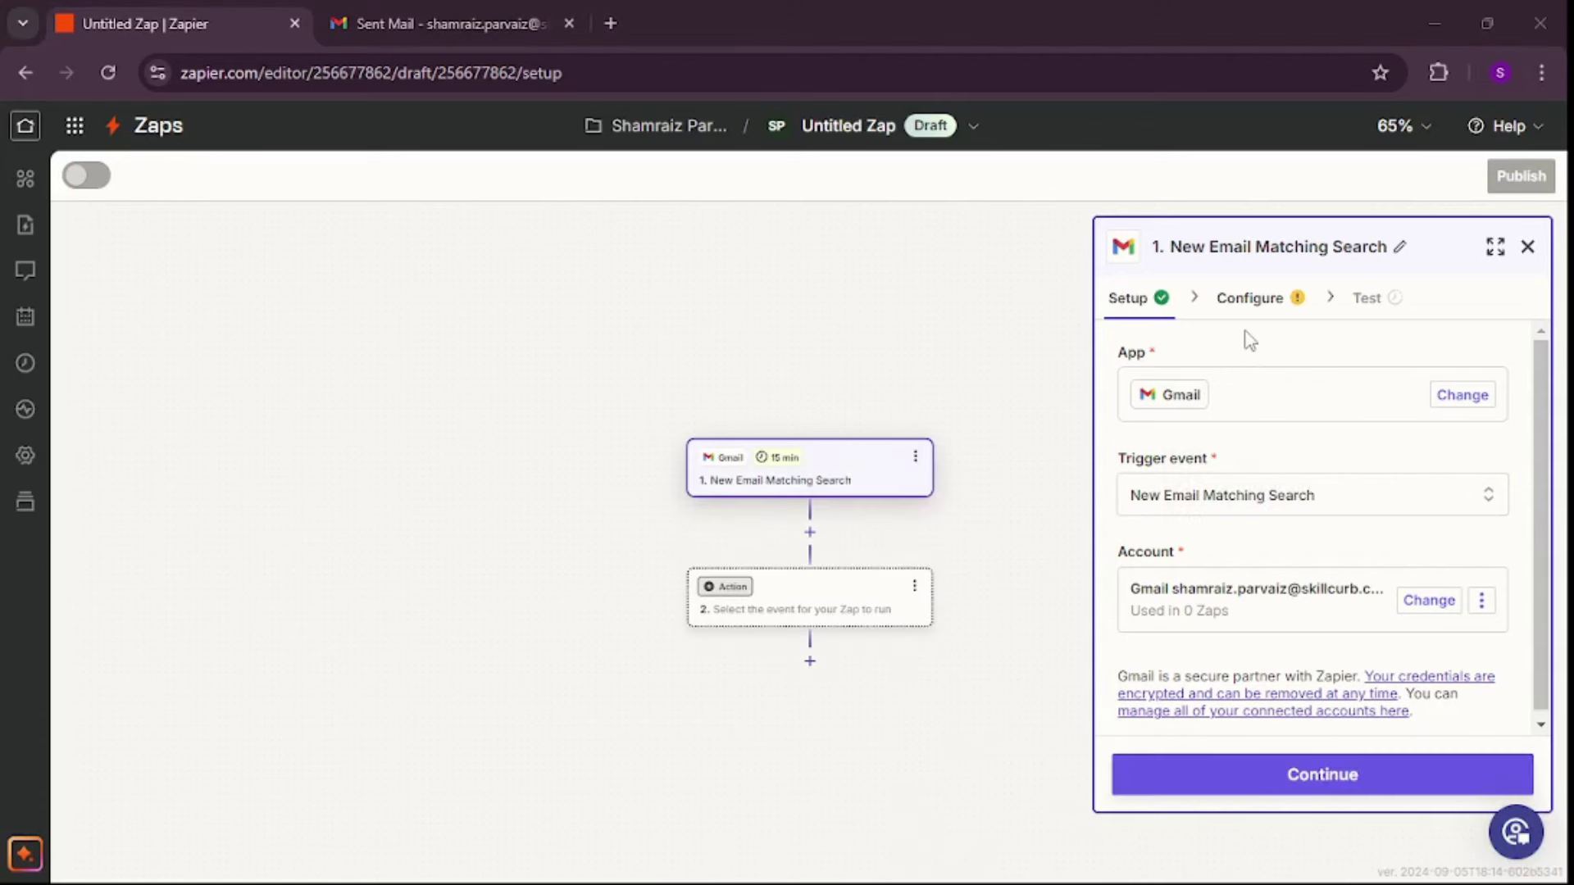
Set the trigger's Search String to a To: filter for the recipient's address, then view Gmail's sent mail.
click(1300, 776)
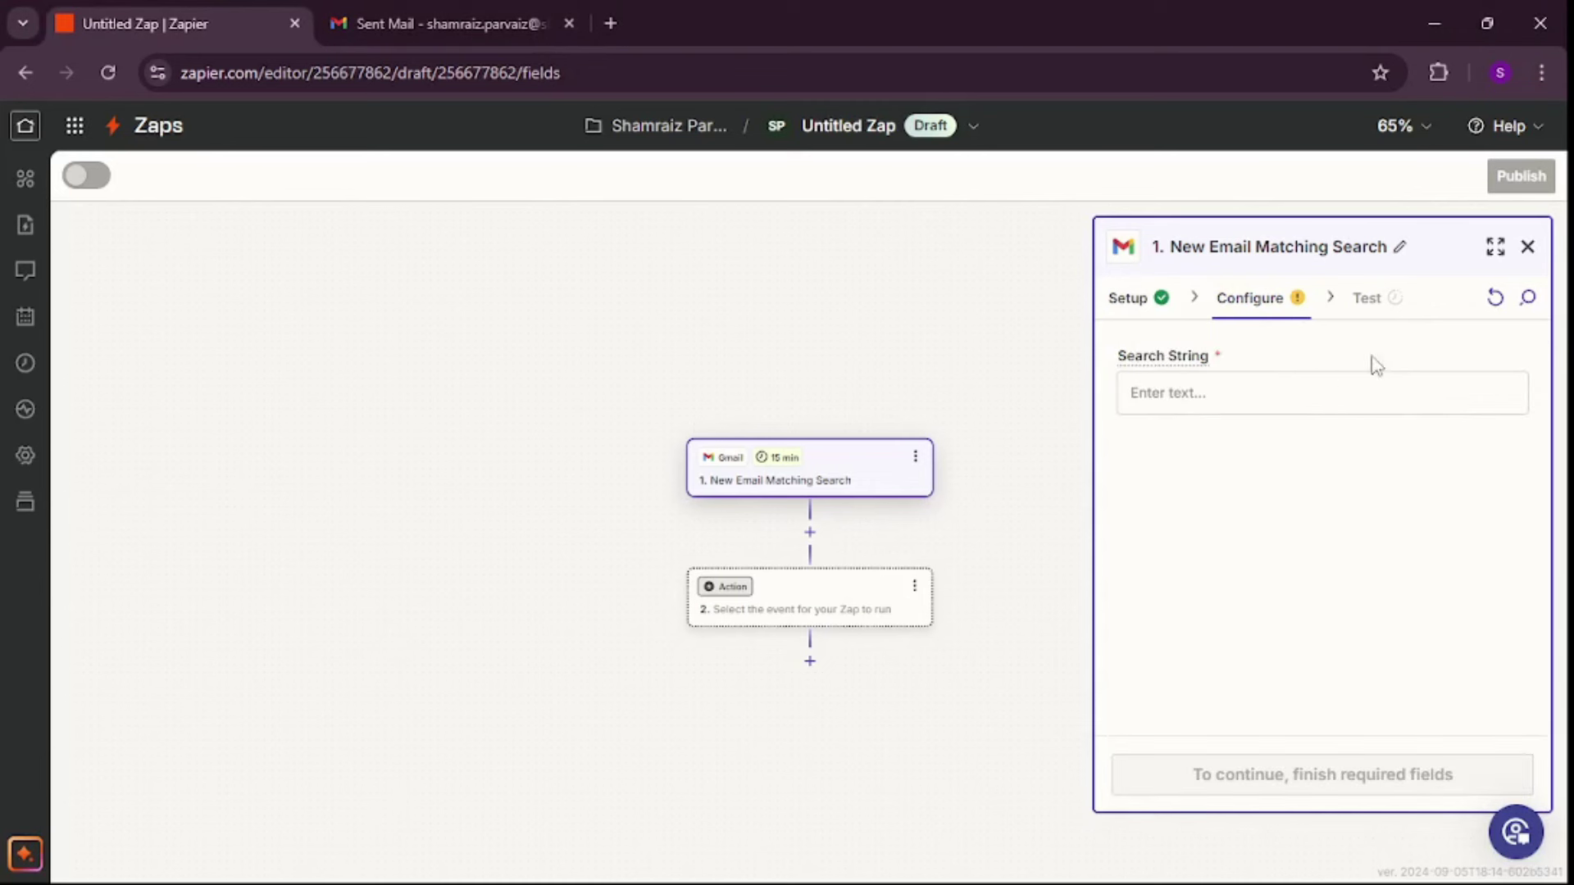
click(1263, 399)
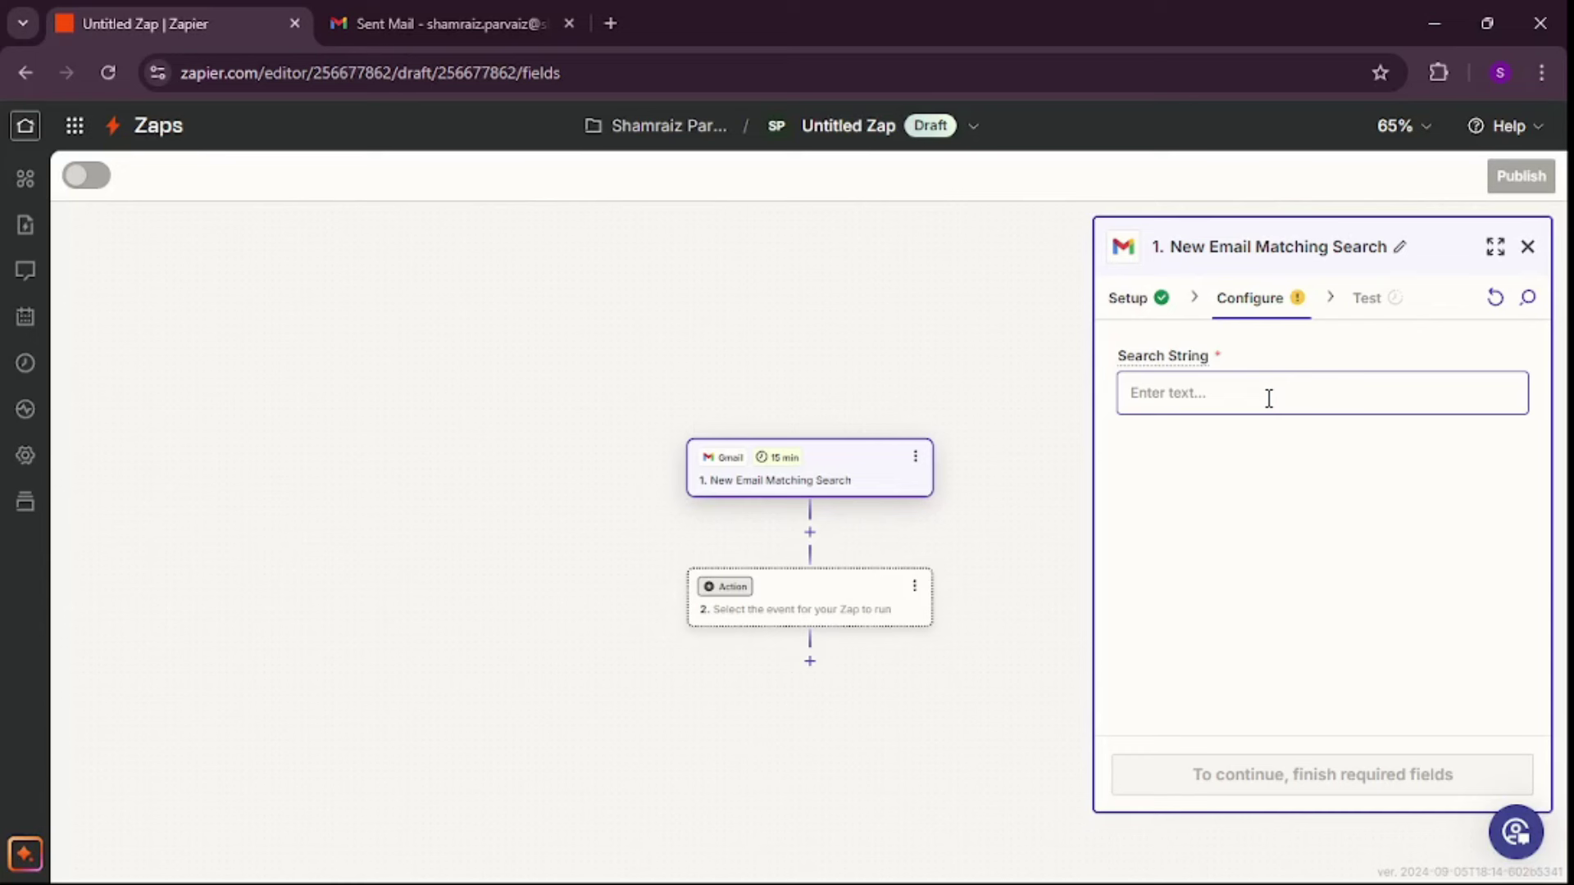
click(1288, 392)
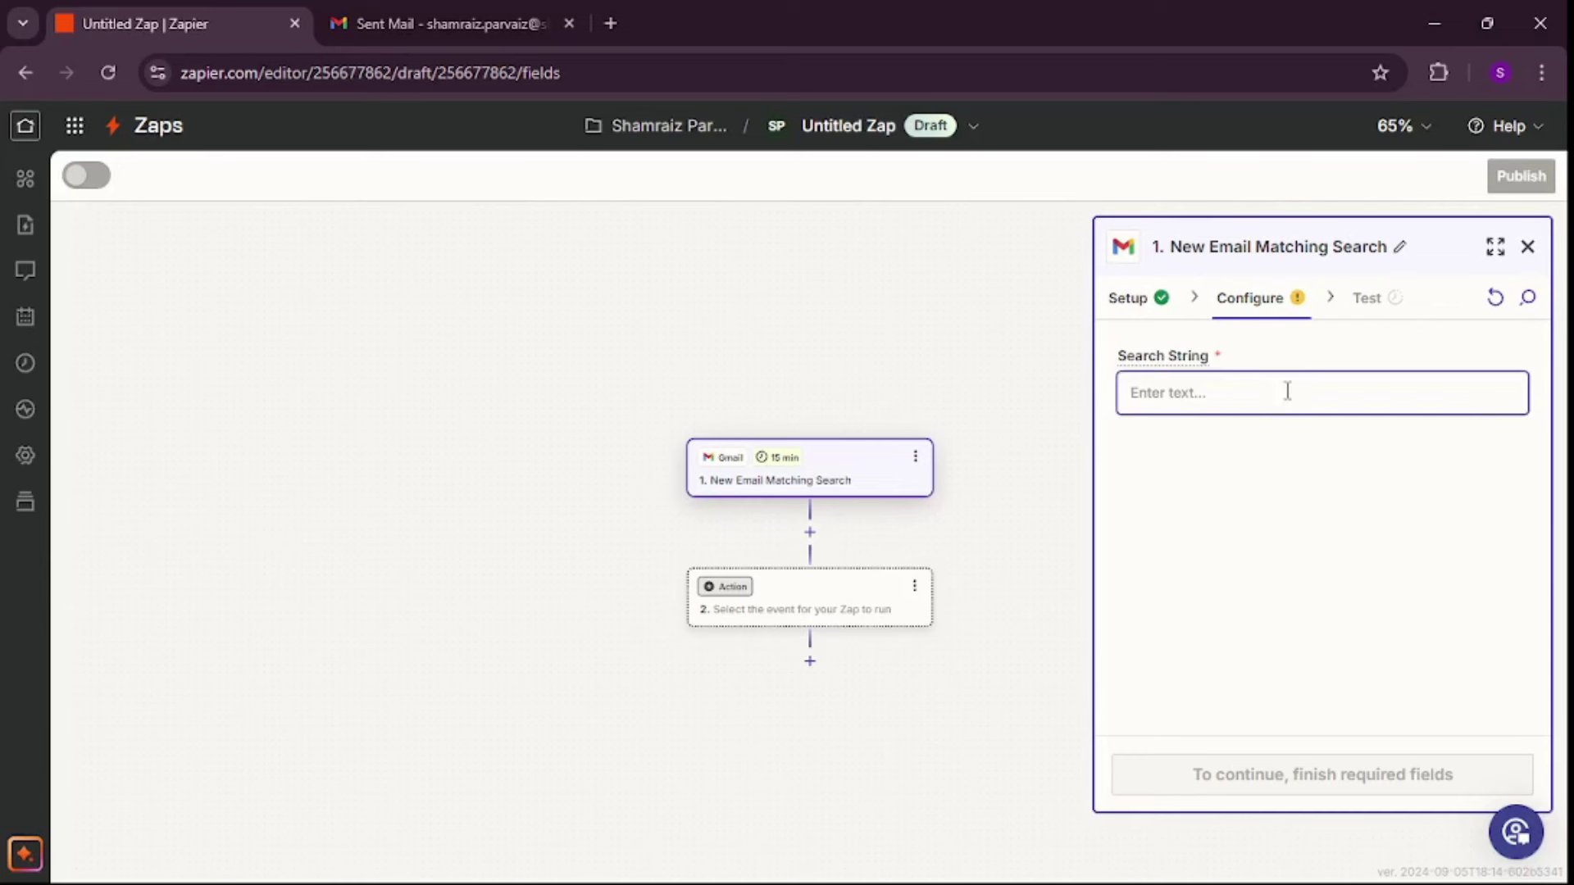
text(To:lonot20564)
click(1211, 478)
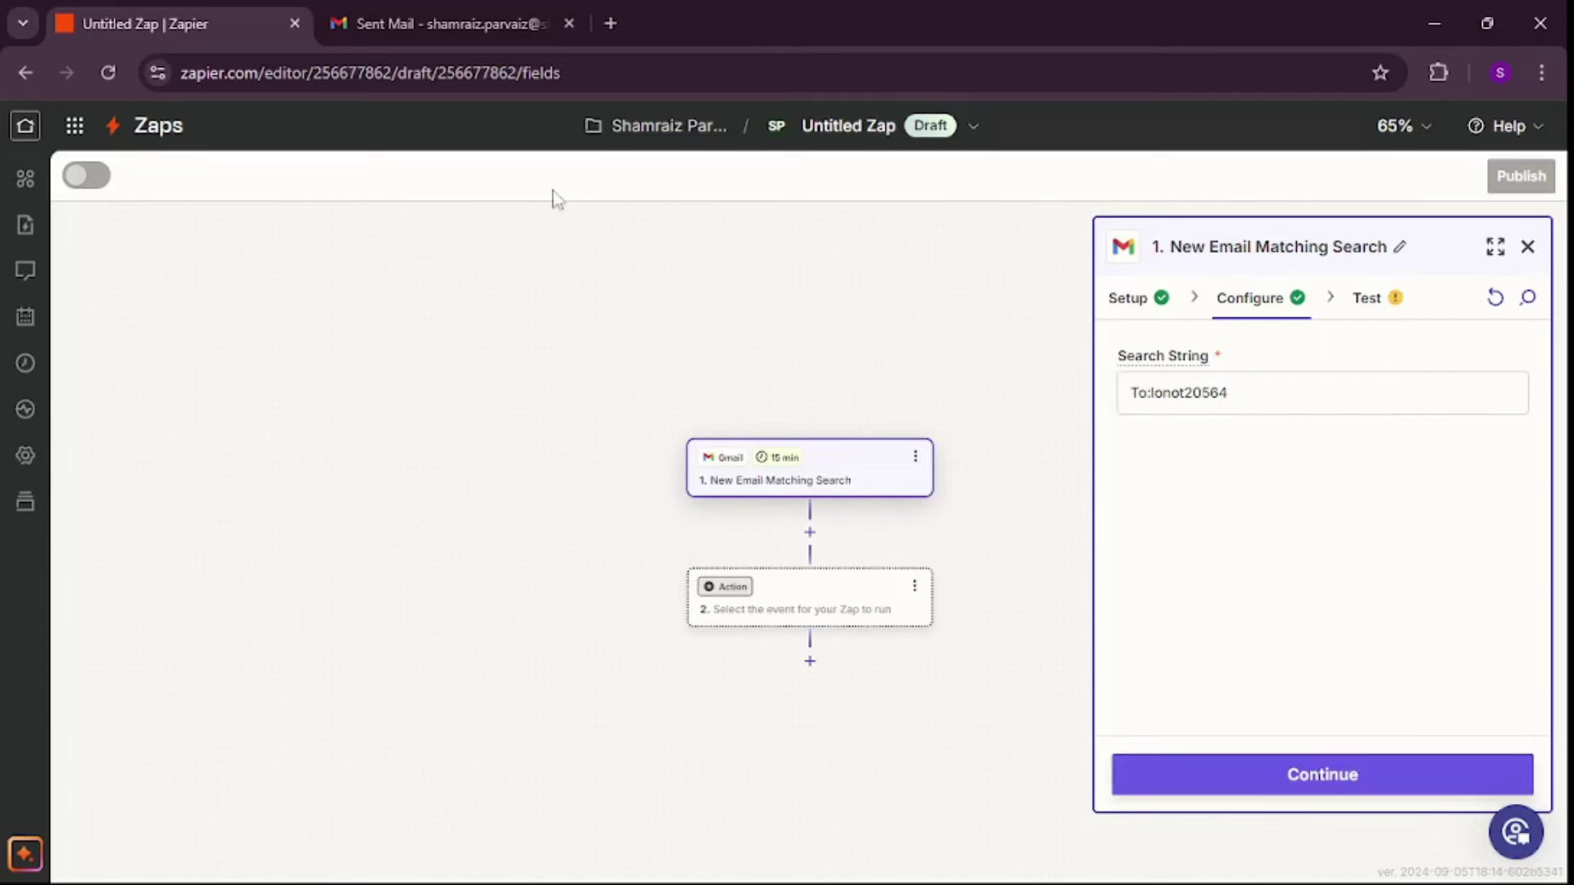
click(474, 16)
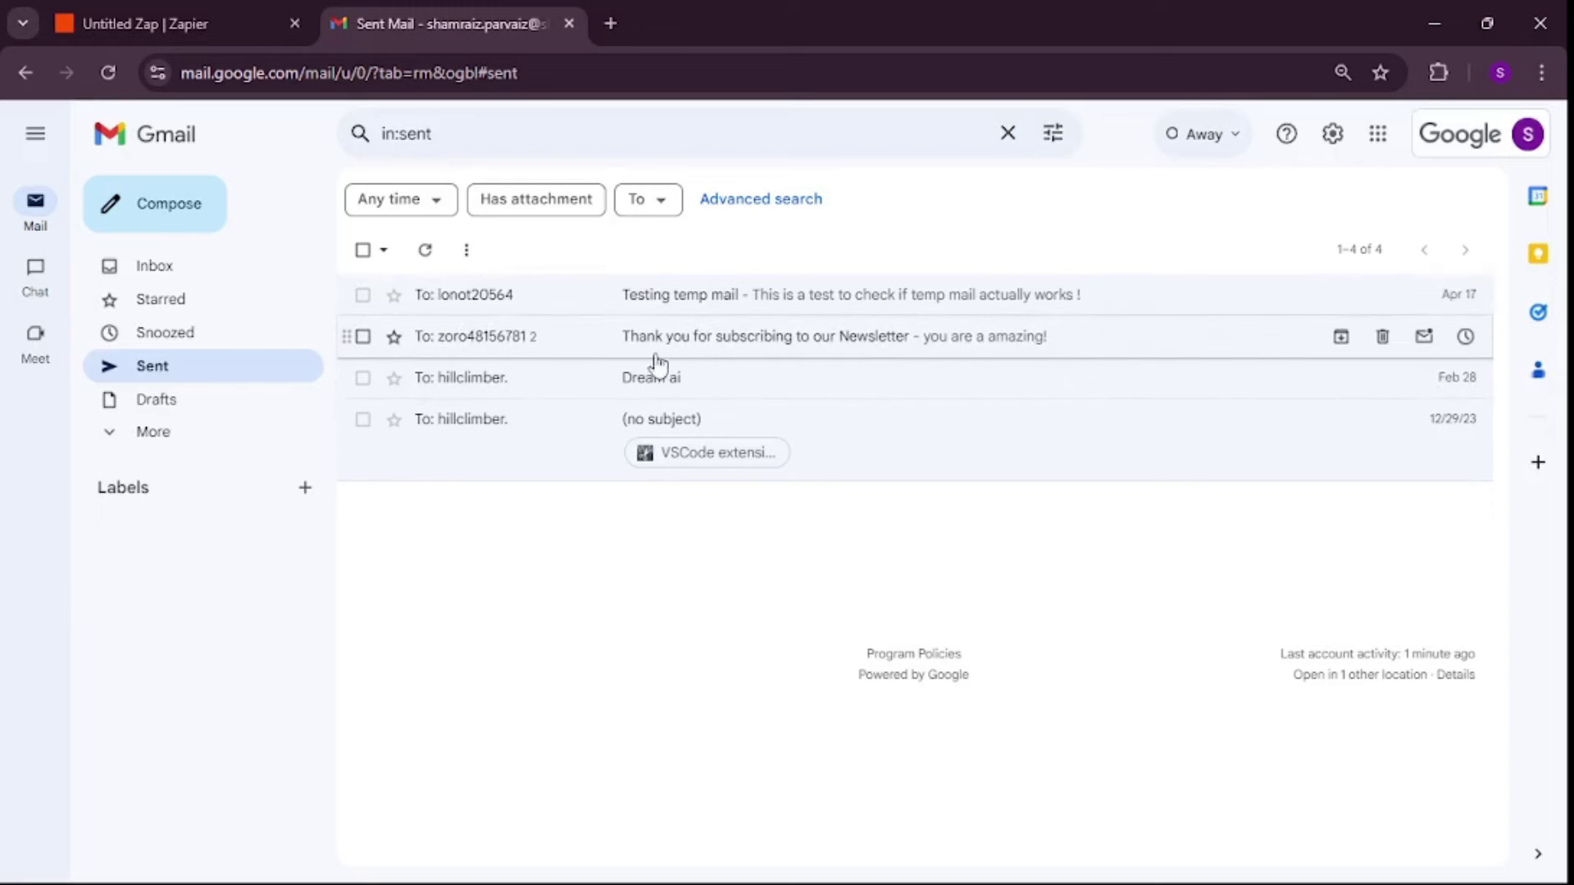
Return from Gmail's Sent Mail to the Untitled Zap editor.
click(168, 23)
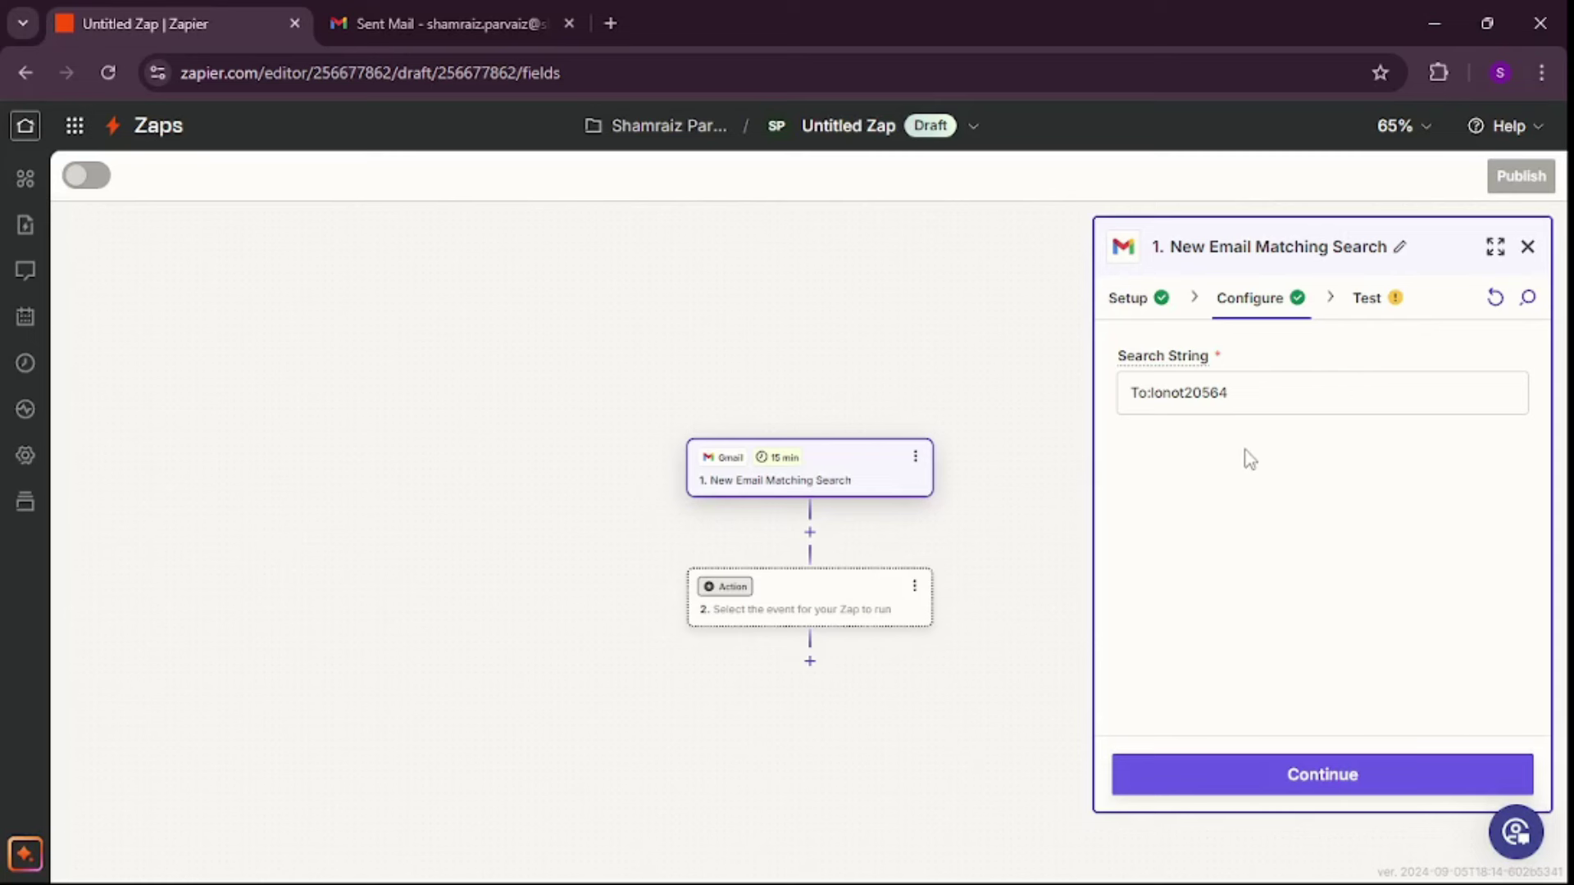
Test the Gmail trigger and inspect the Email A record's snippet text.
click(1375, 764)
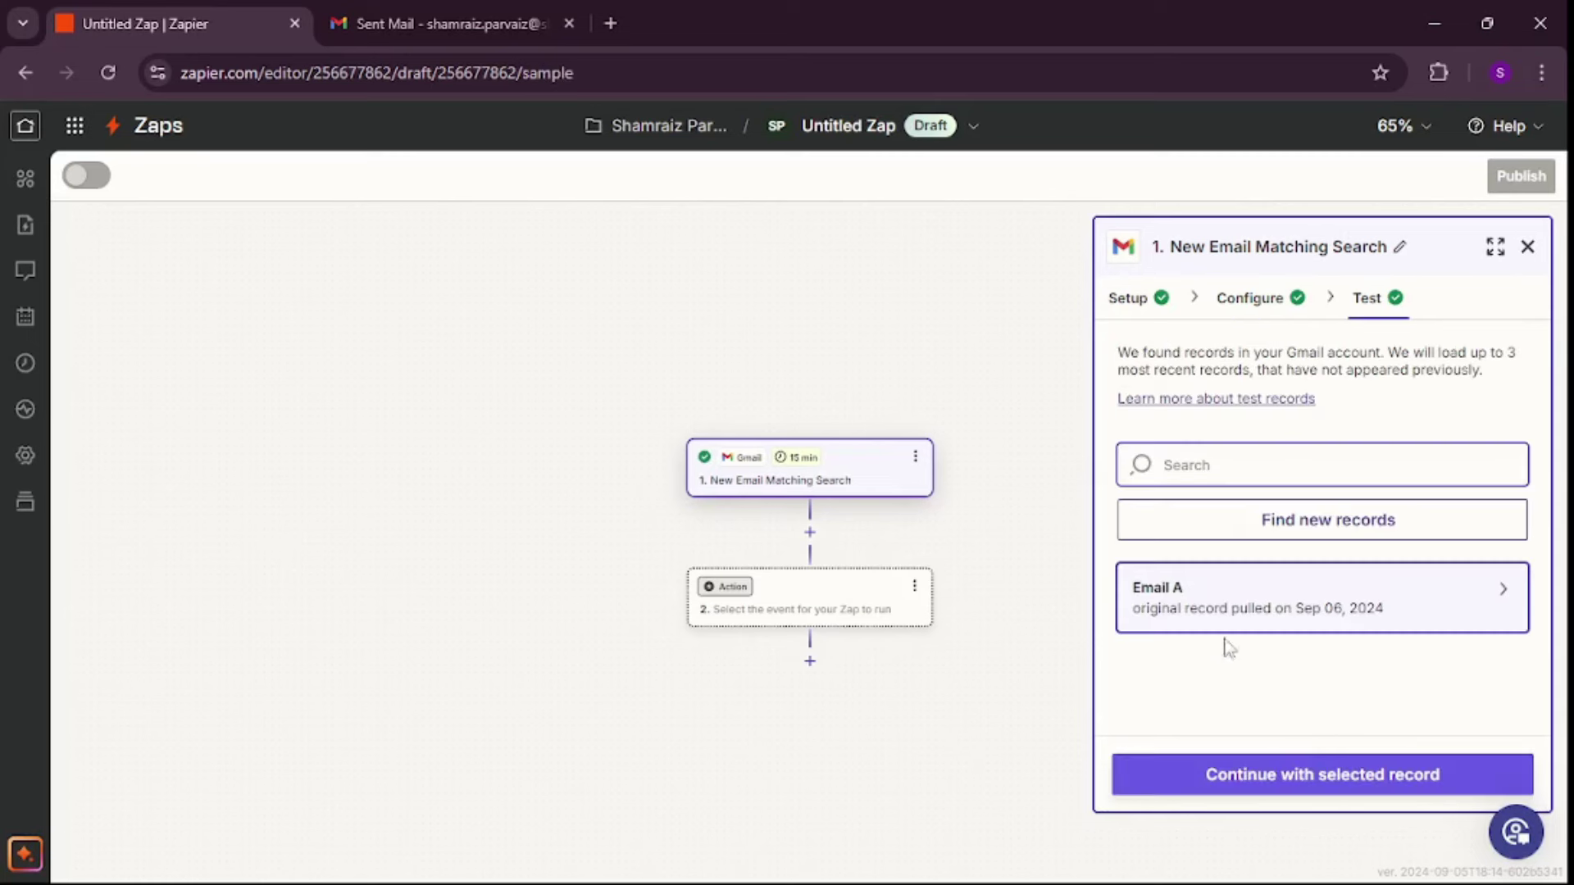
click(1310, 610)
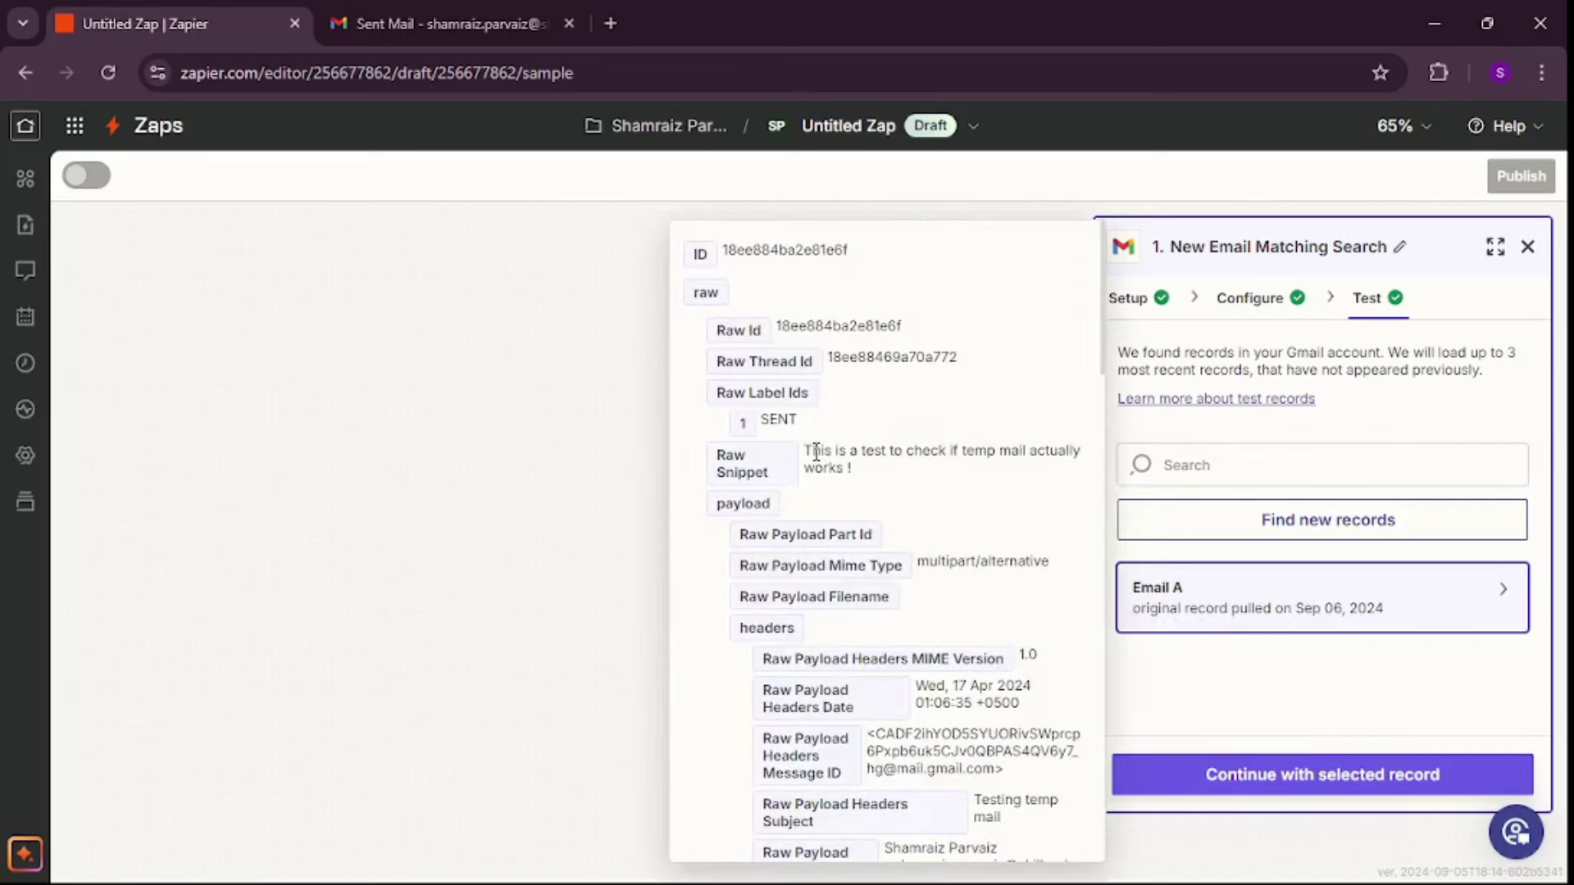
drag(811, 453, 909, 482)
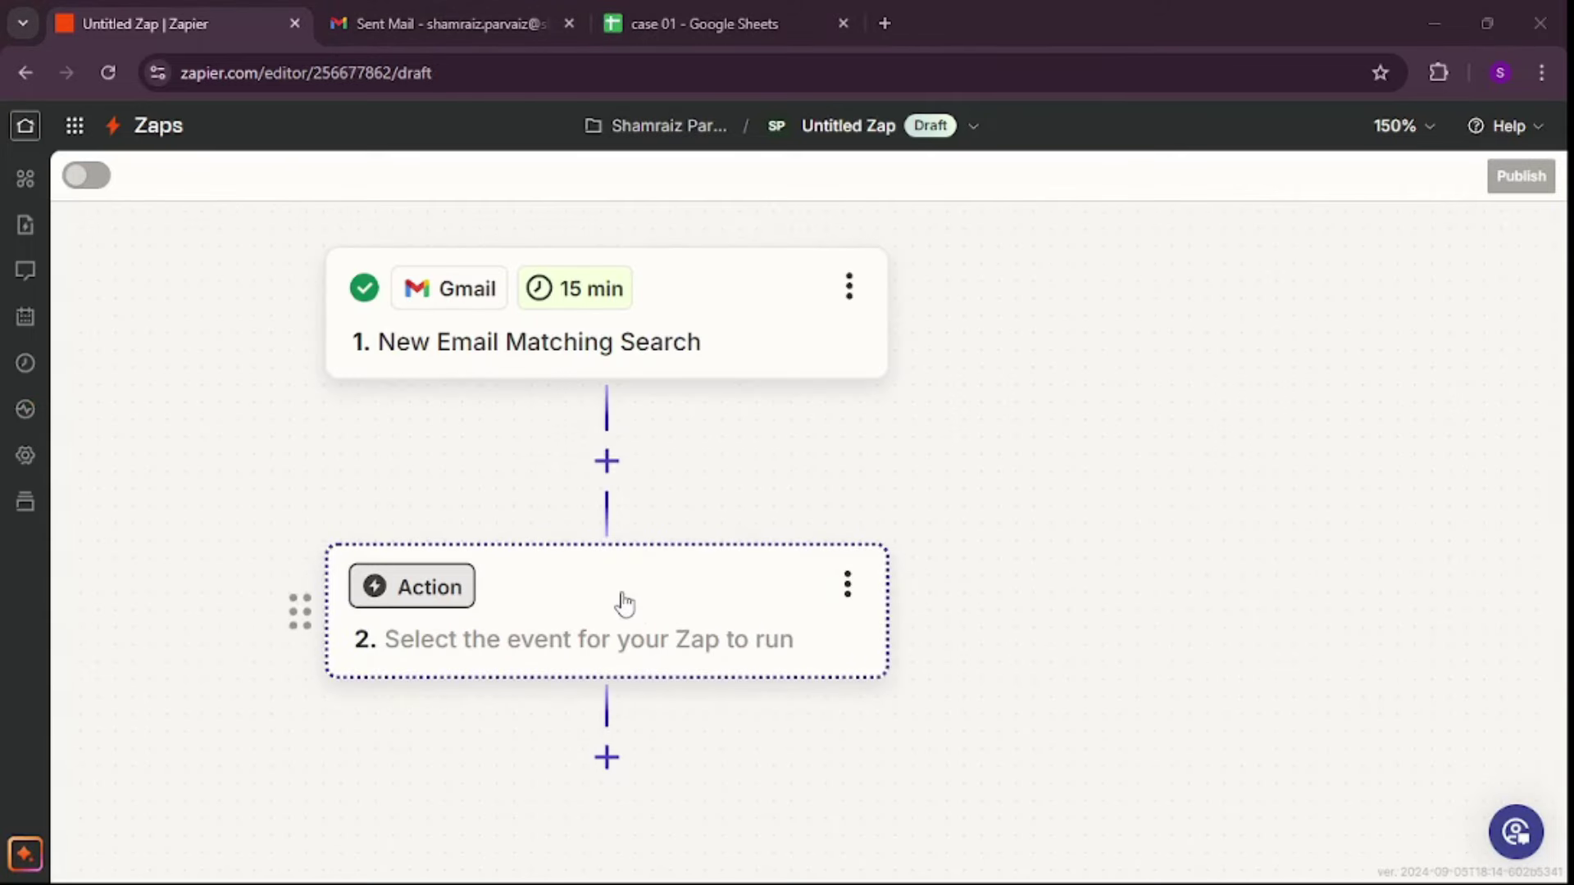
Make step 2 a Google Sheets Update Spreadsheet Row(s) action.
click(579, 610)
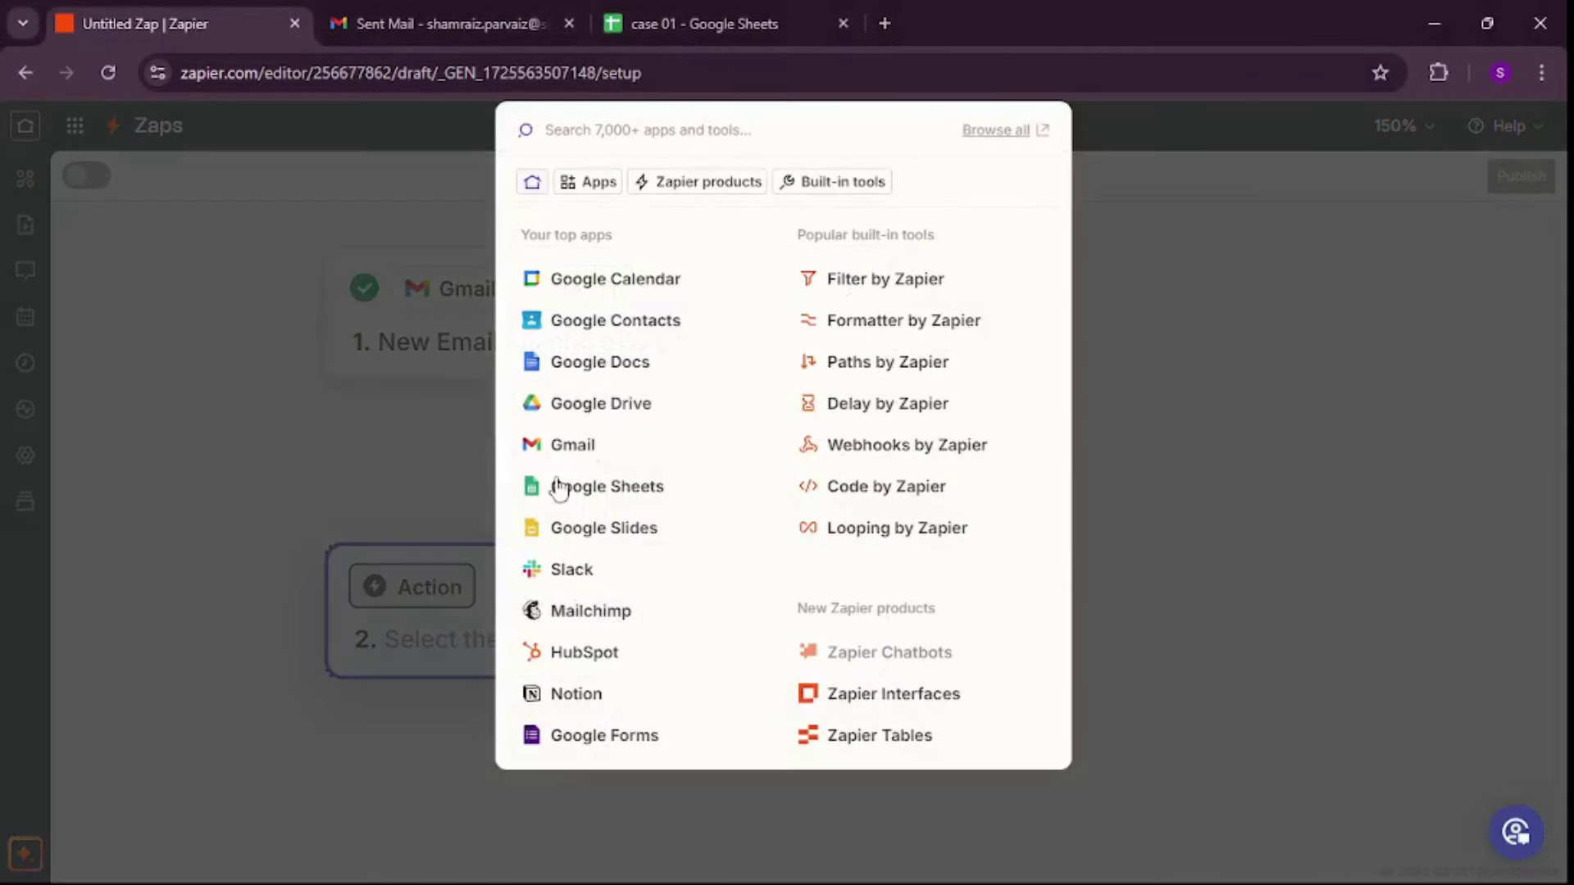
click(560, 489)
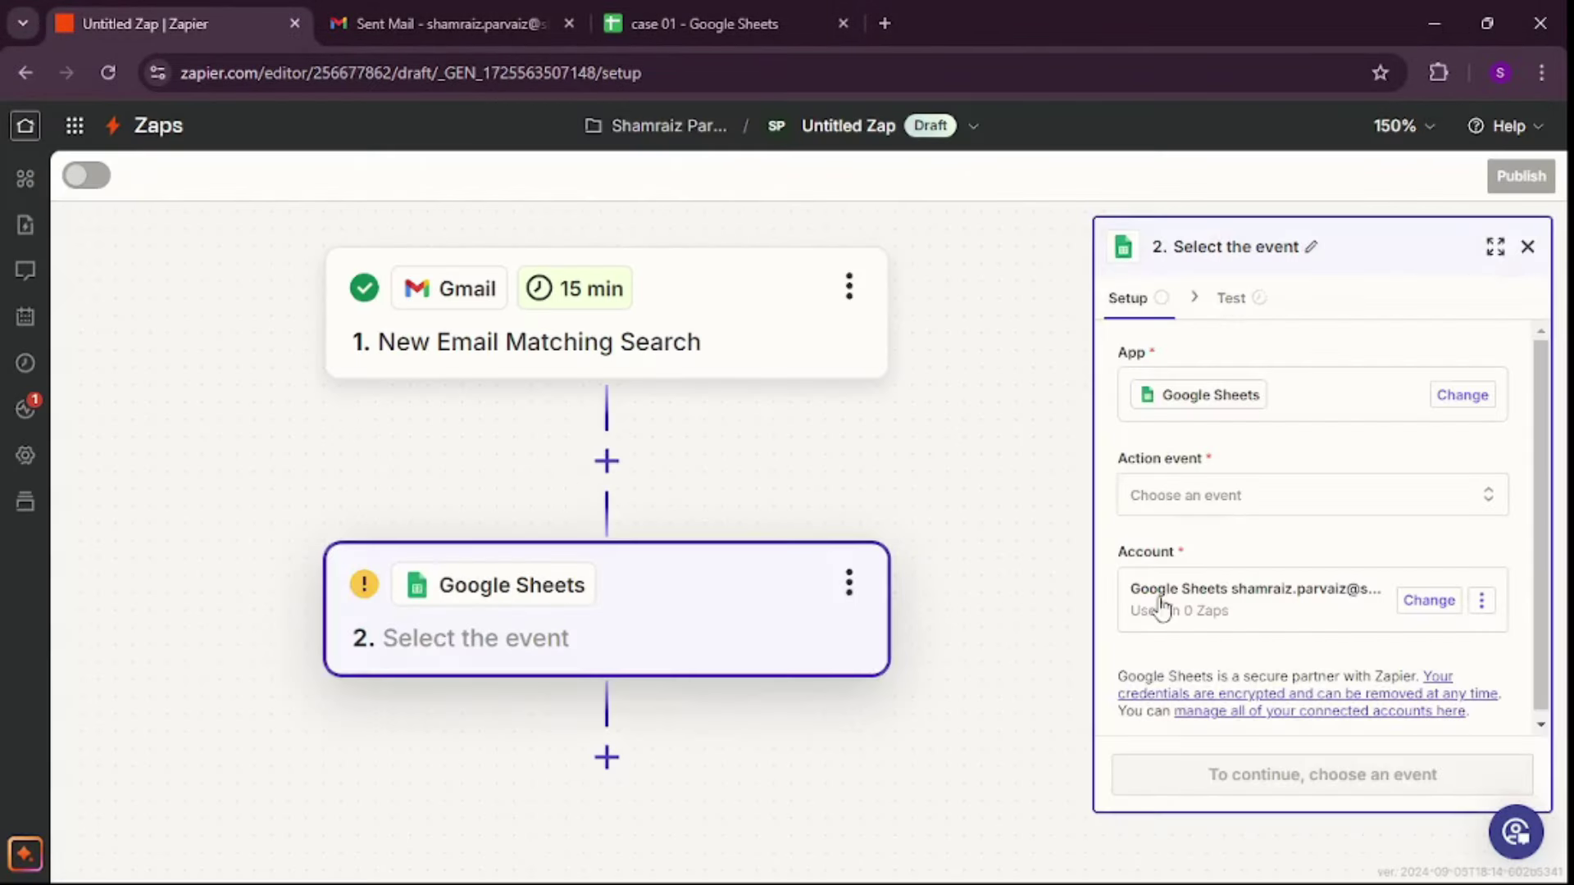
click(1223, 502)
scroll(833, 656, down, 3)
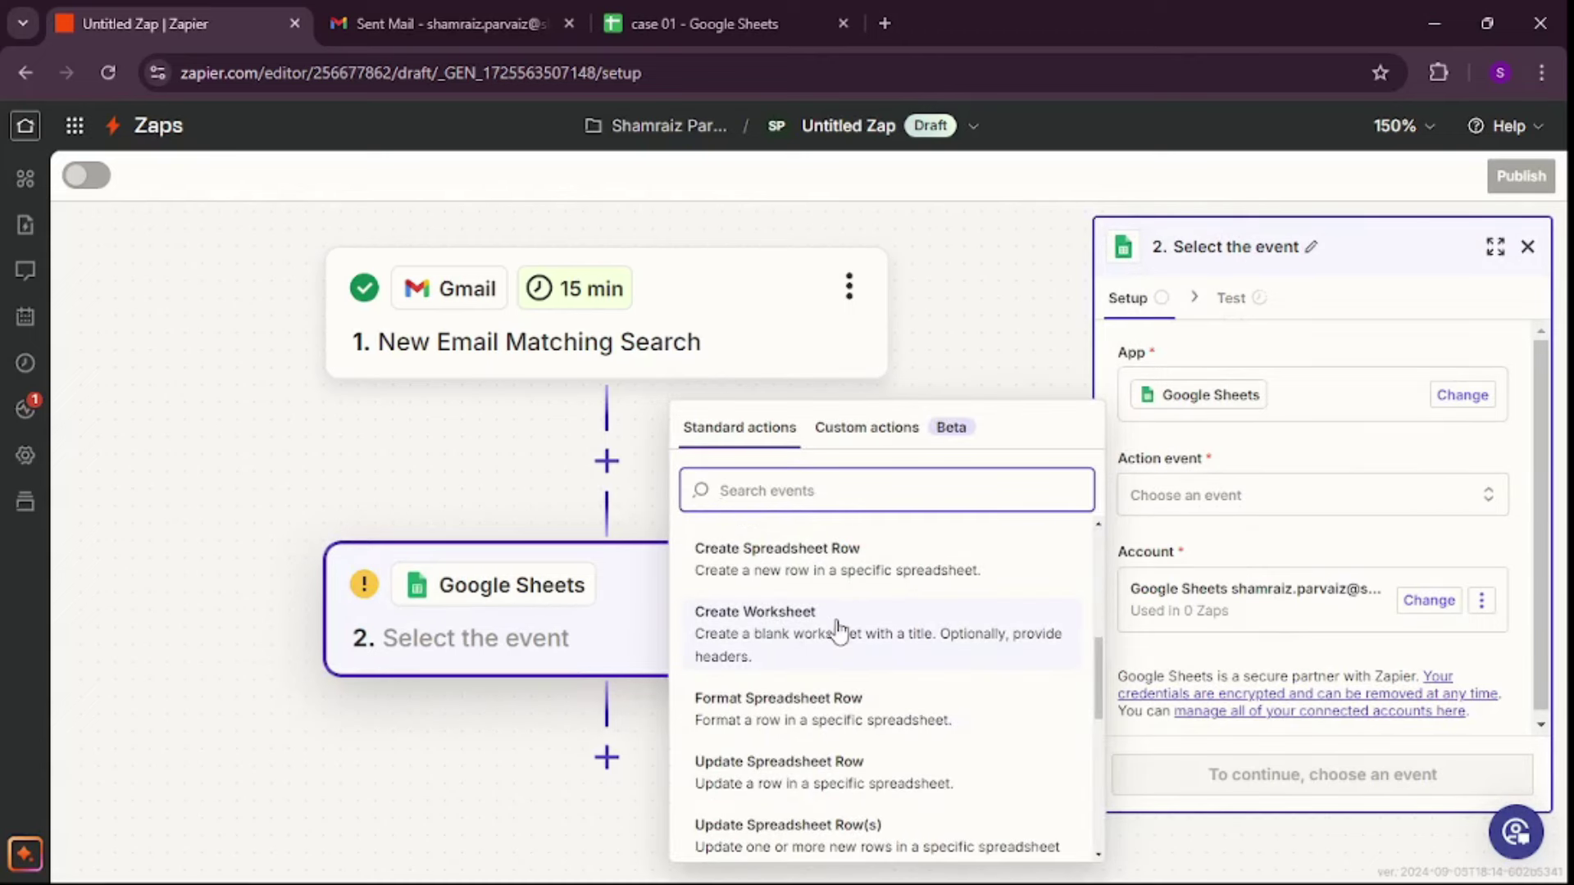
scroll(838, 632, down, 1)
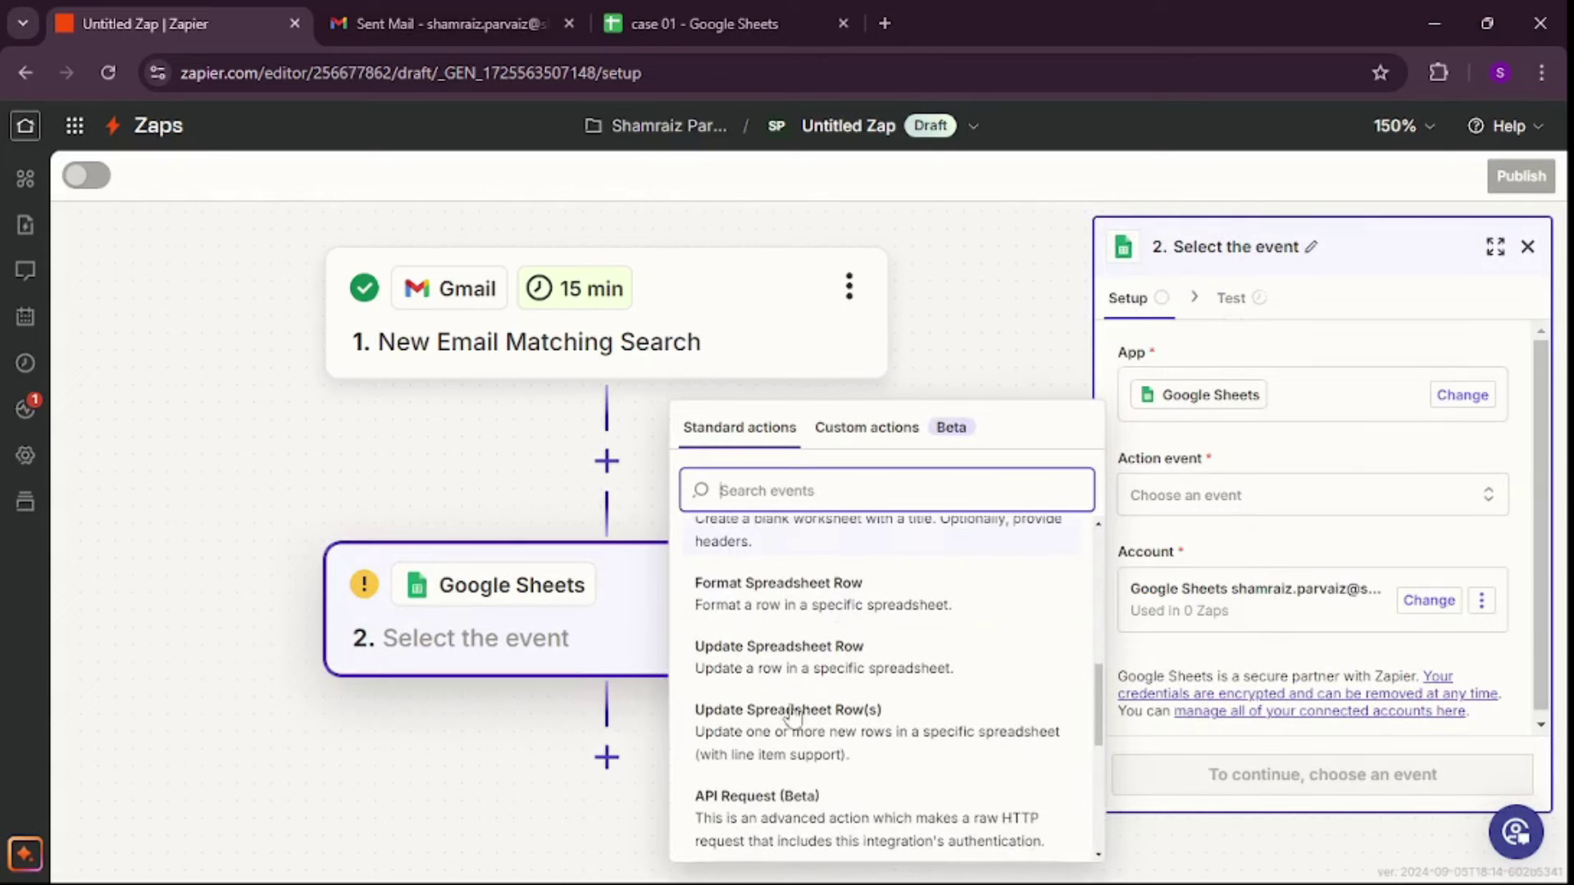
click(869, 734)
Target My Google Drive, spreadsheet case 01, worksheet Sheet1, and view the sheet's Emails column.
click(1250, 302)
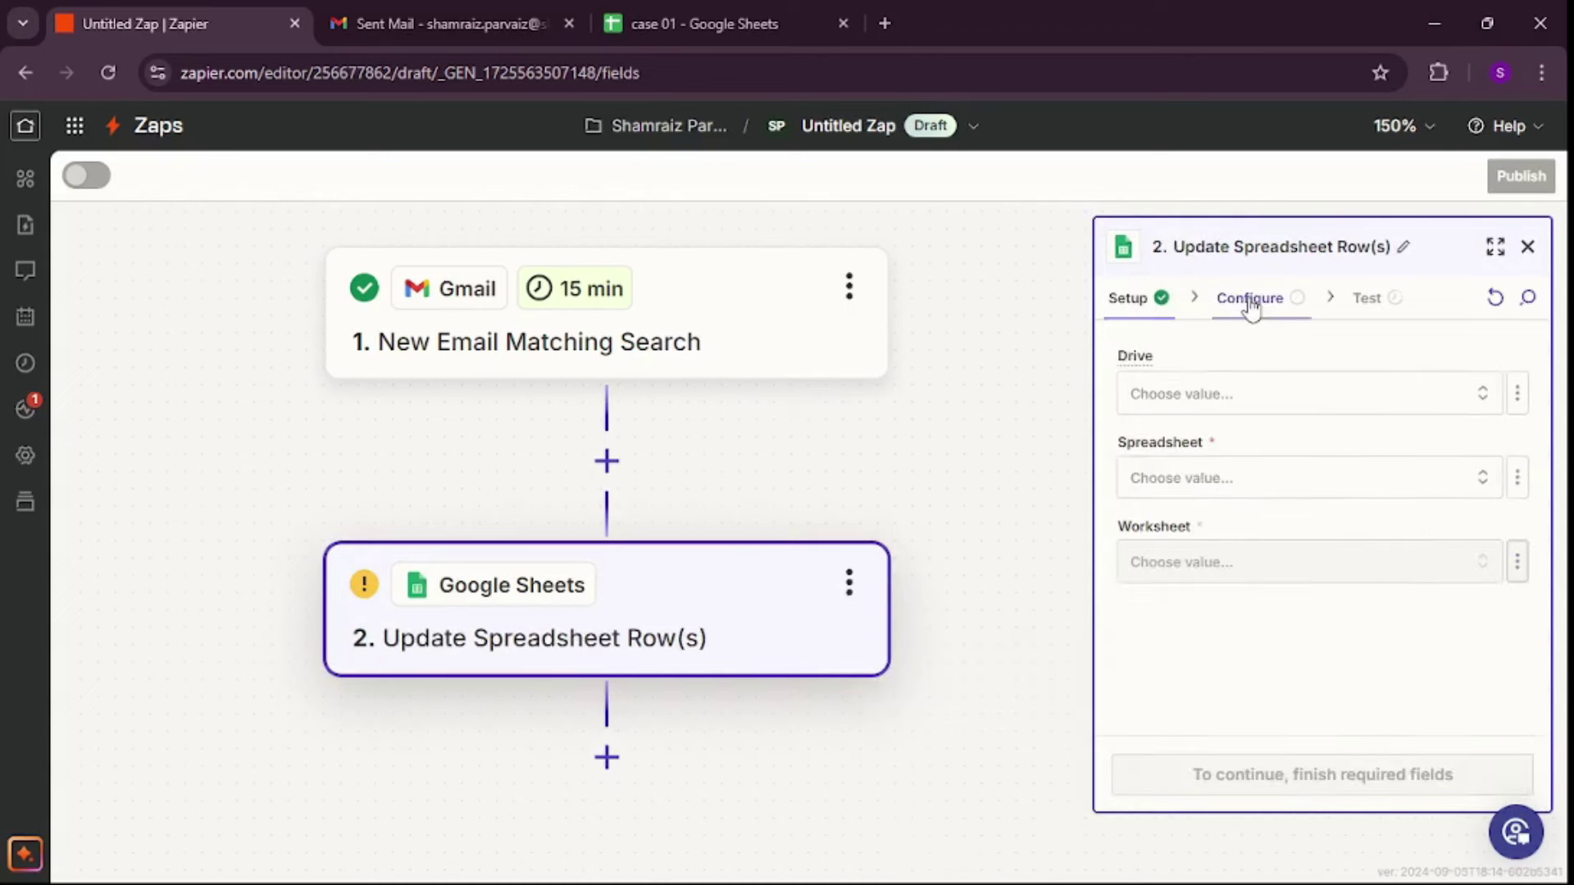
click(1201, 394)
click(756, 455)
click(1149, 480)
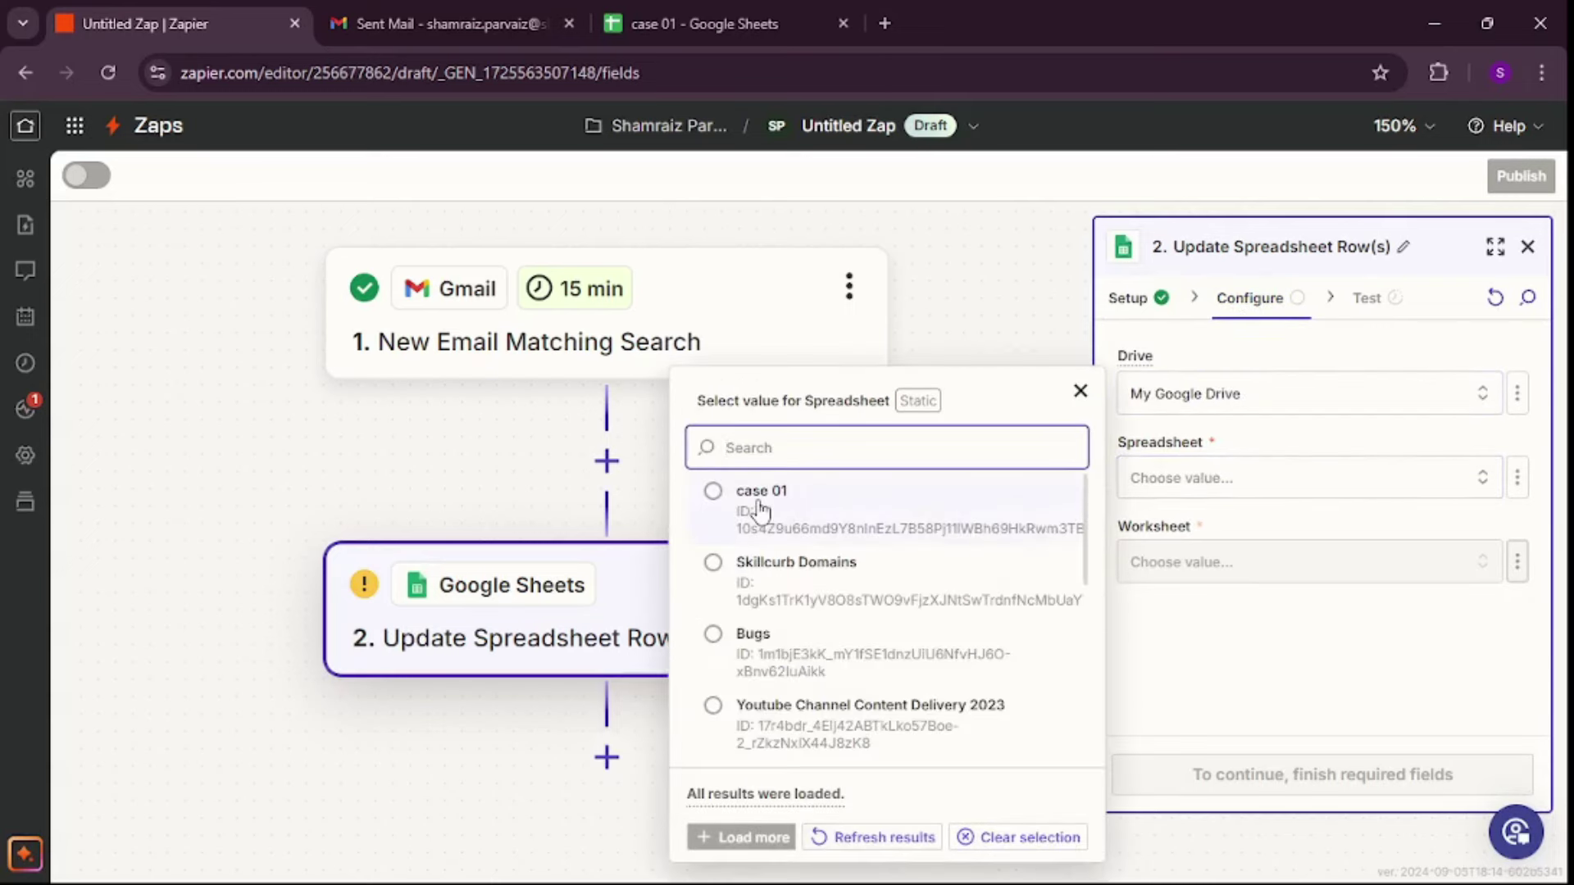
click(761, 508)
click(1241, 562)
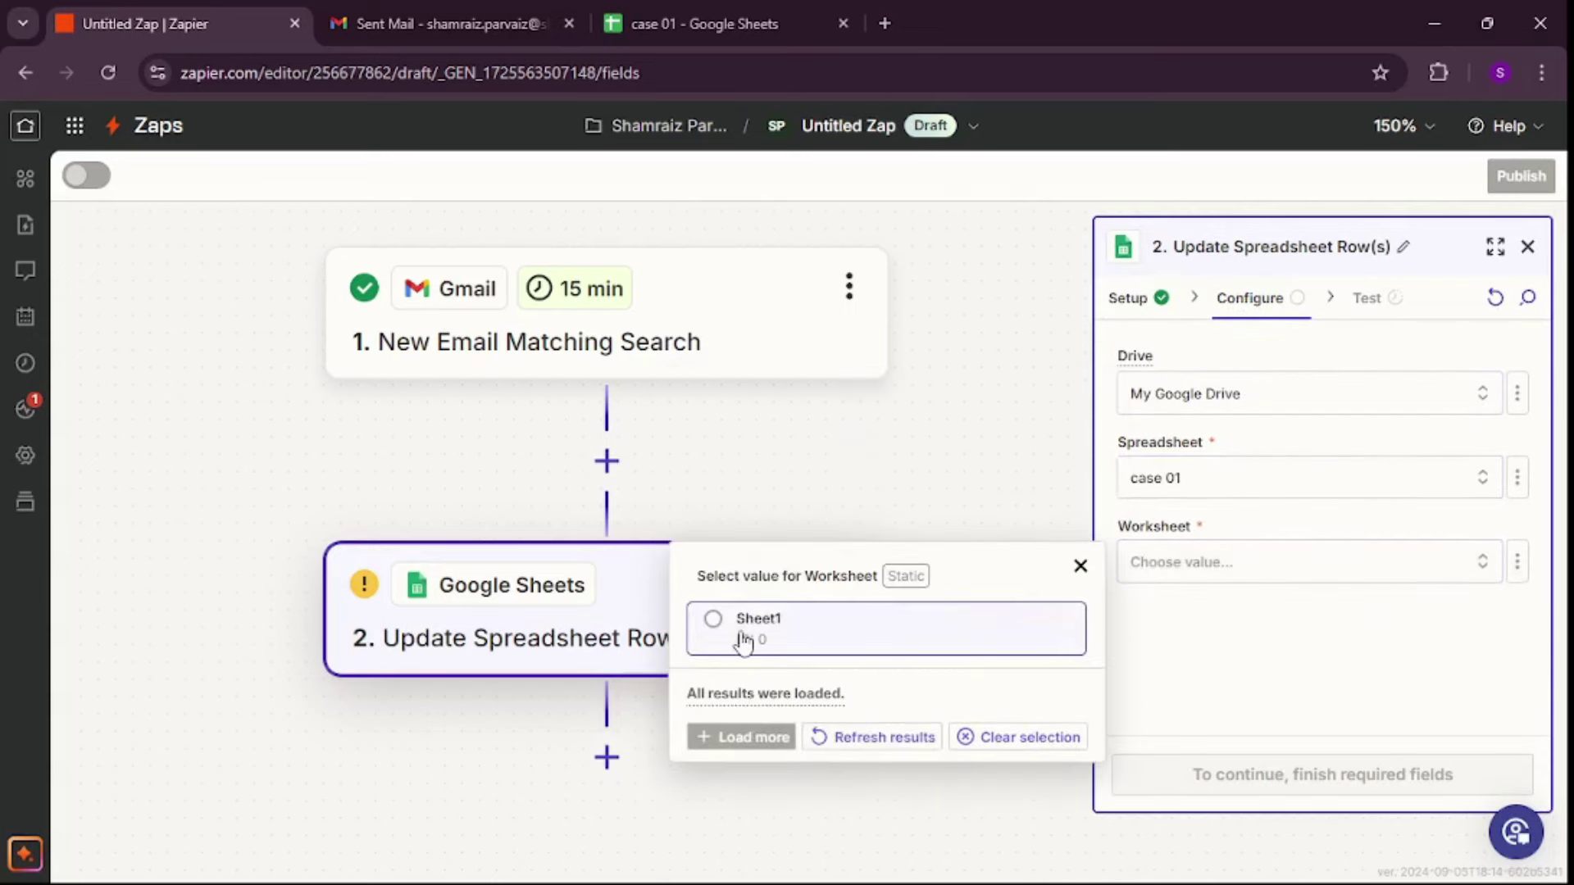
click(744, 639)
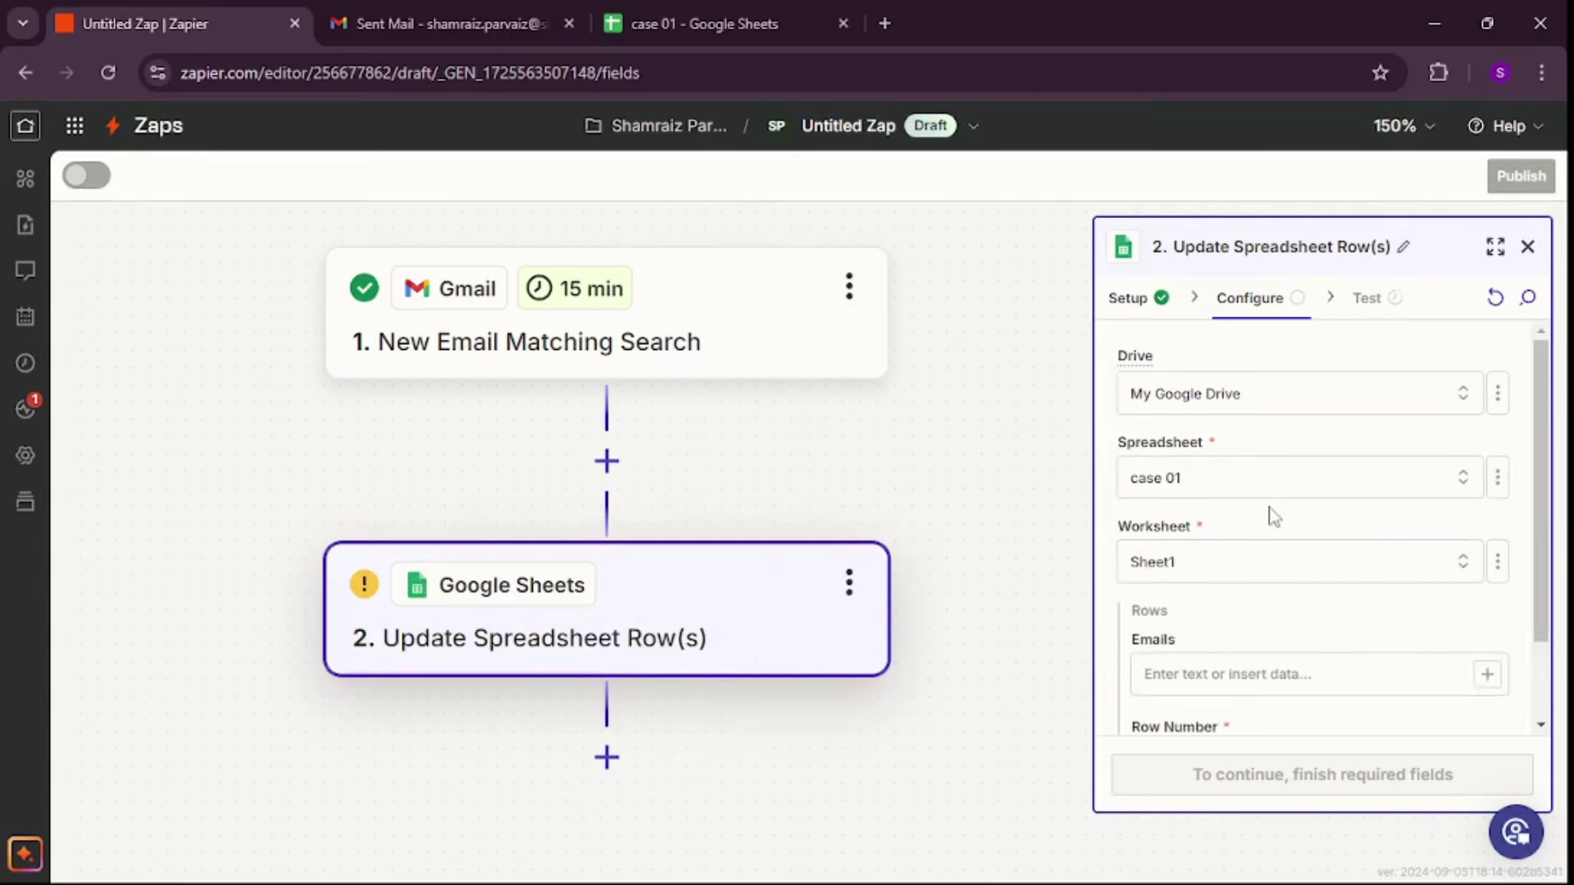
scroll(1274, 516, down, 1)
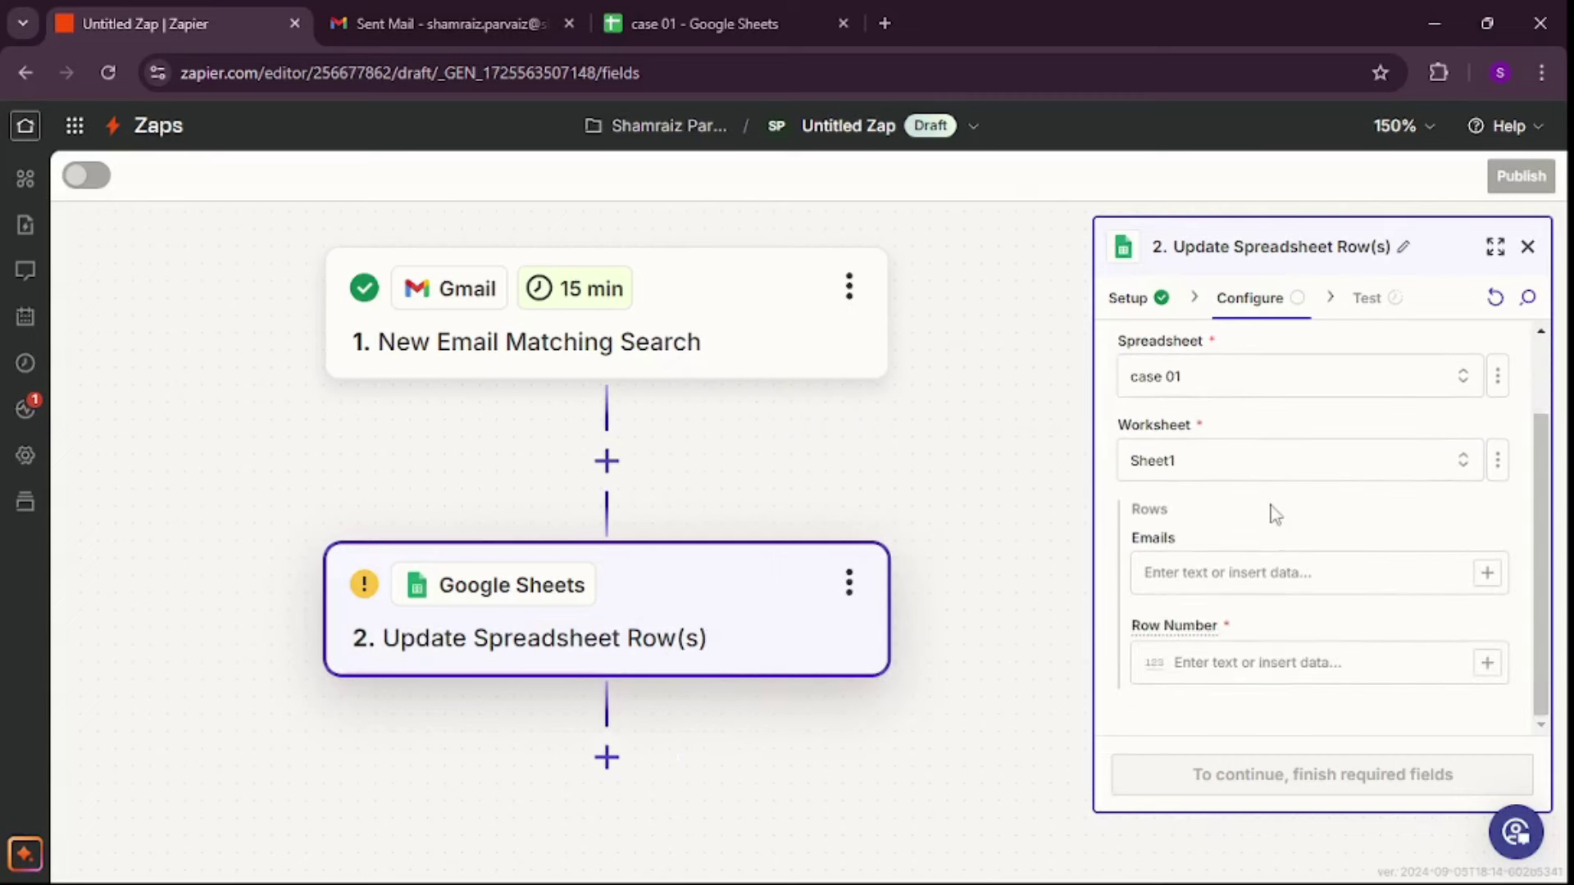
click(794, 13)
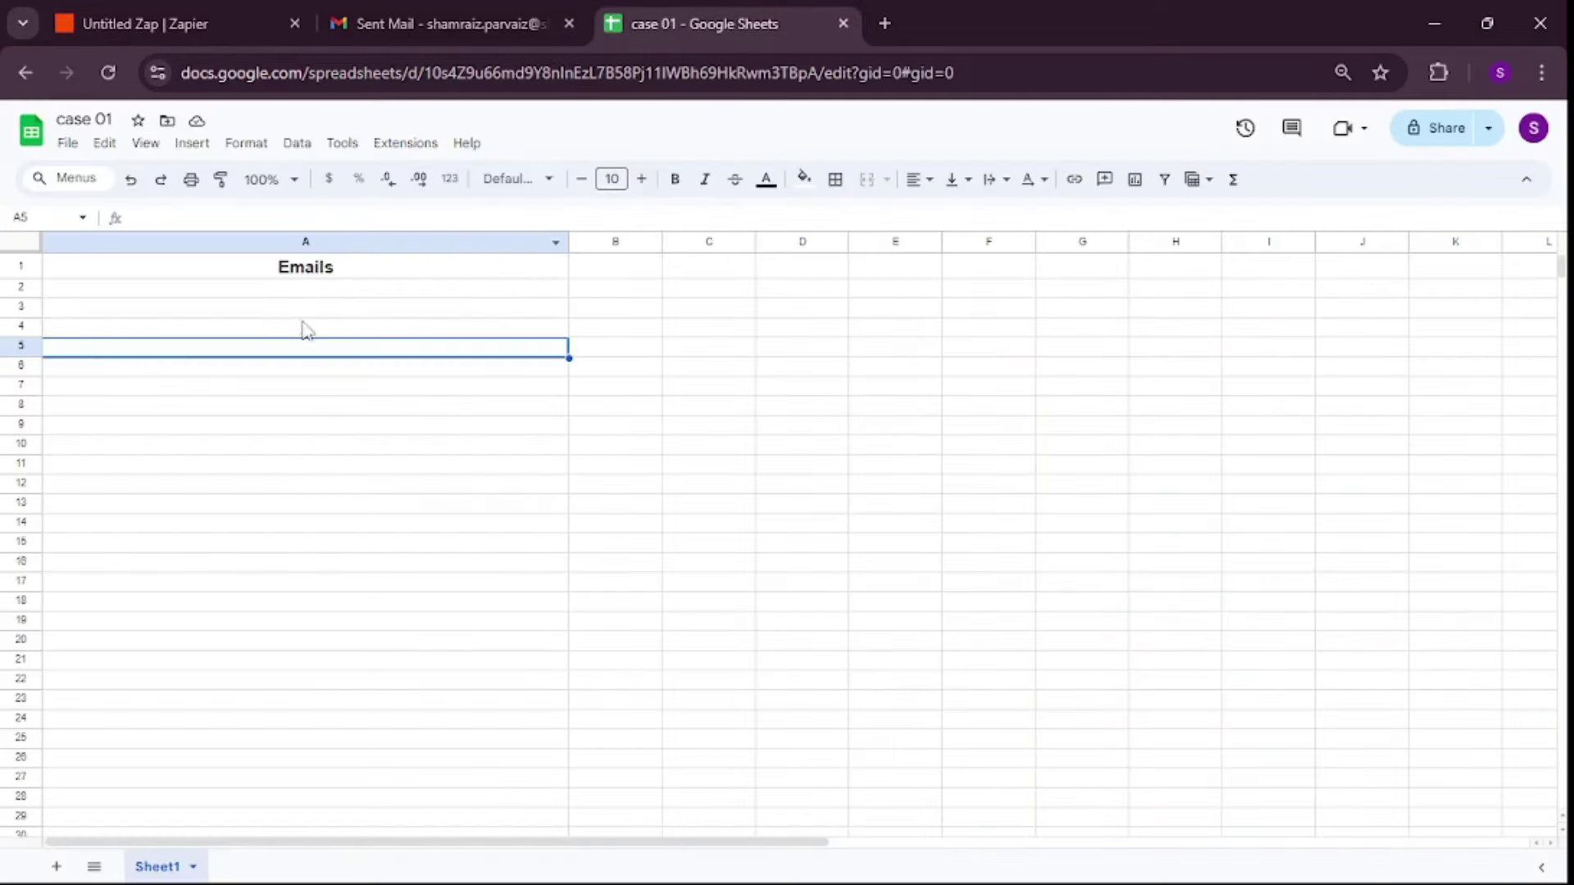
click(300, 291)
Map Body Html into the Emails field and set Row Number to 02.
click(176, 23)
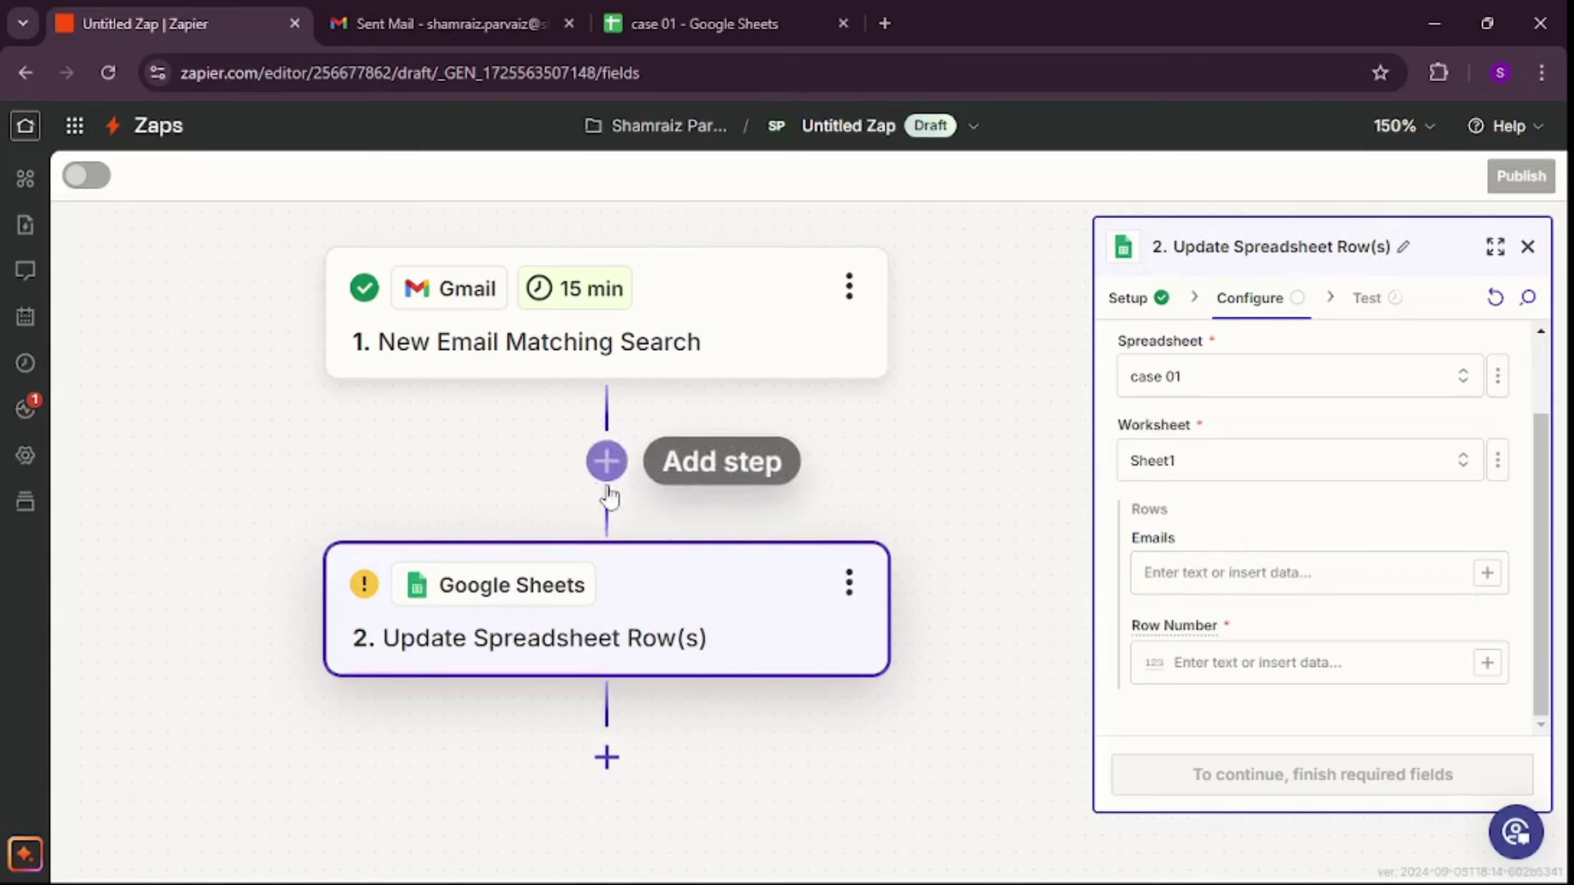
click(1207, 578)
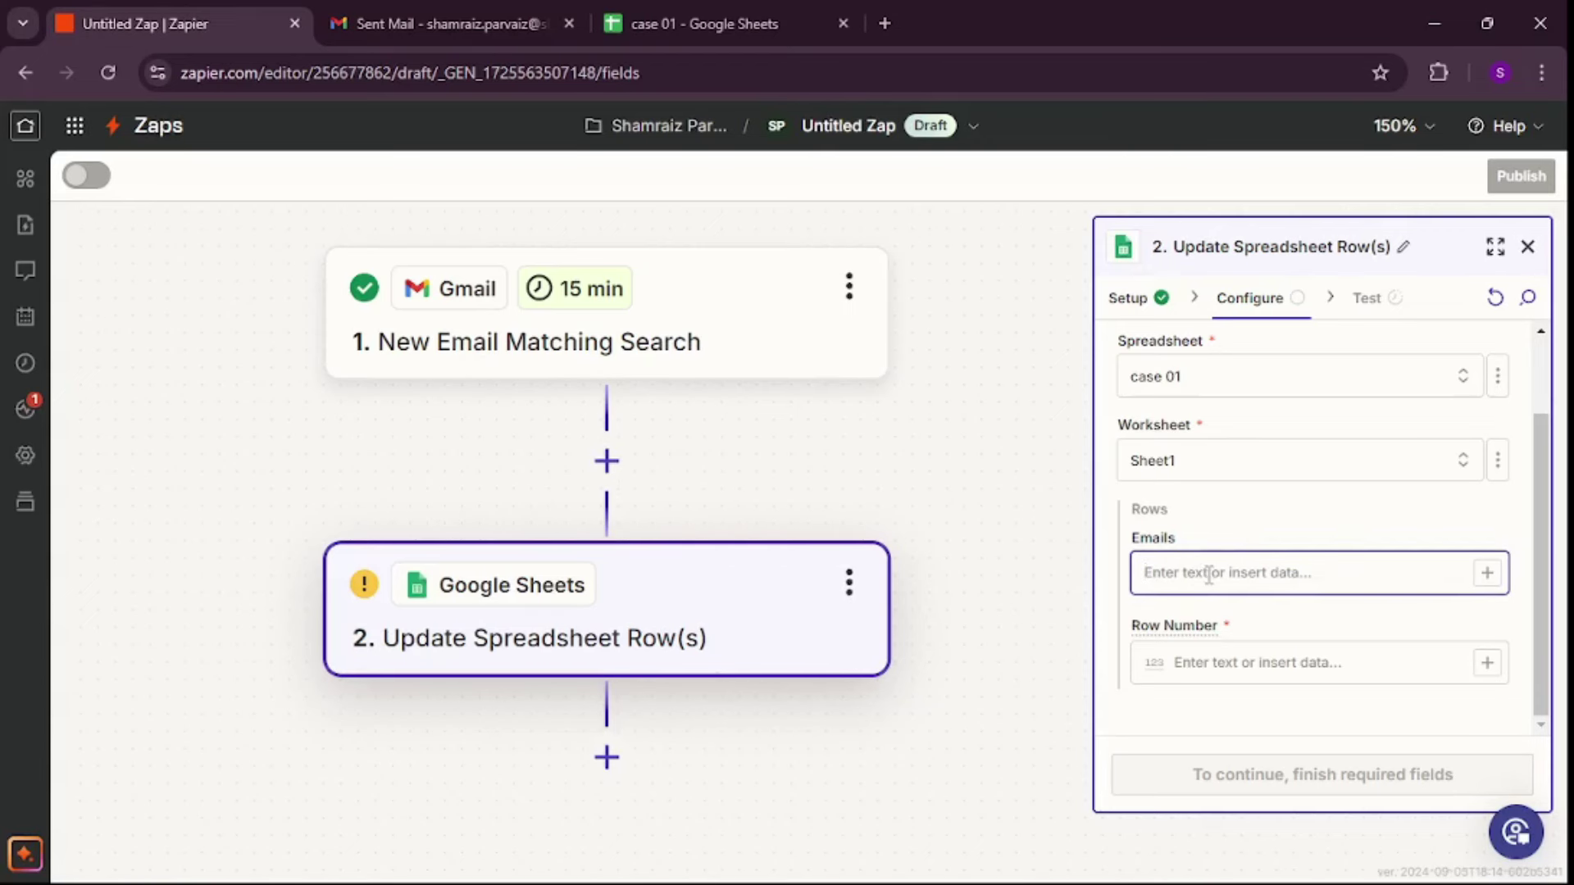
click(1487, 573)
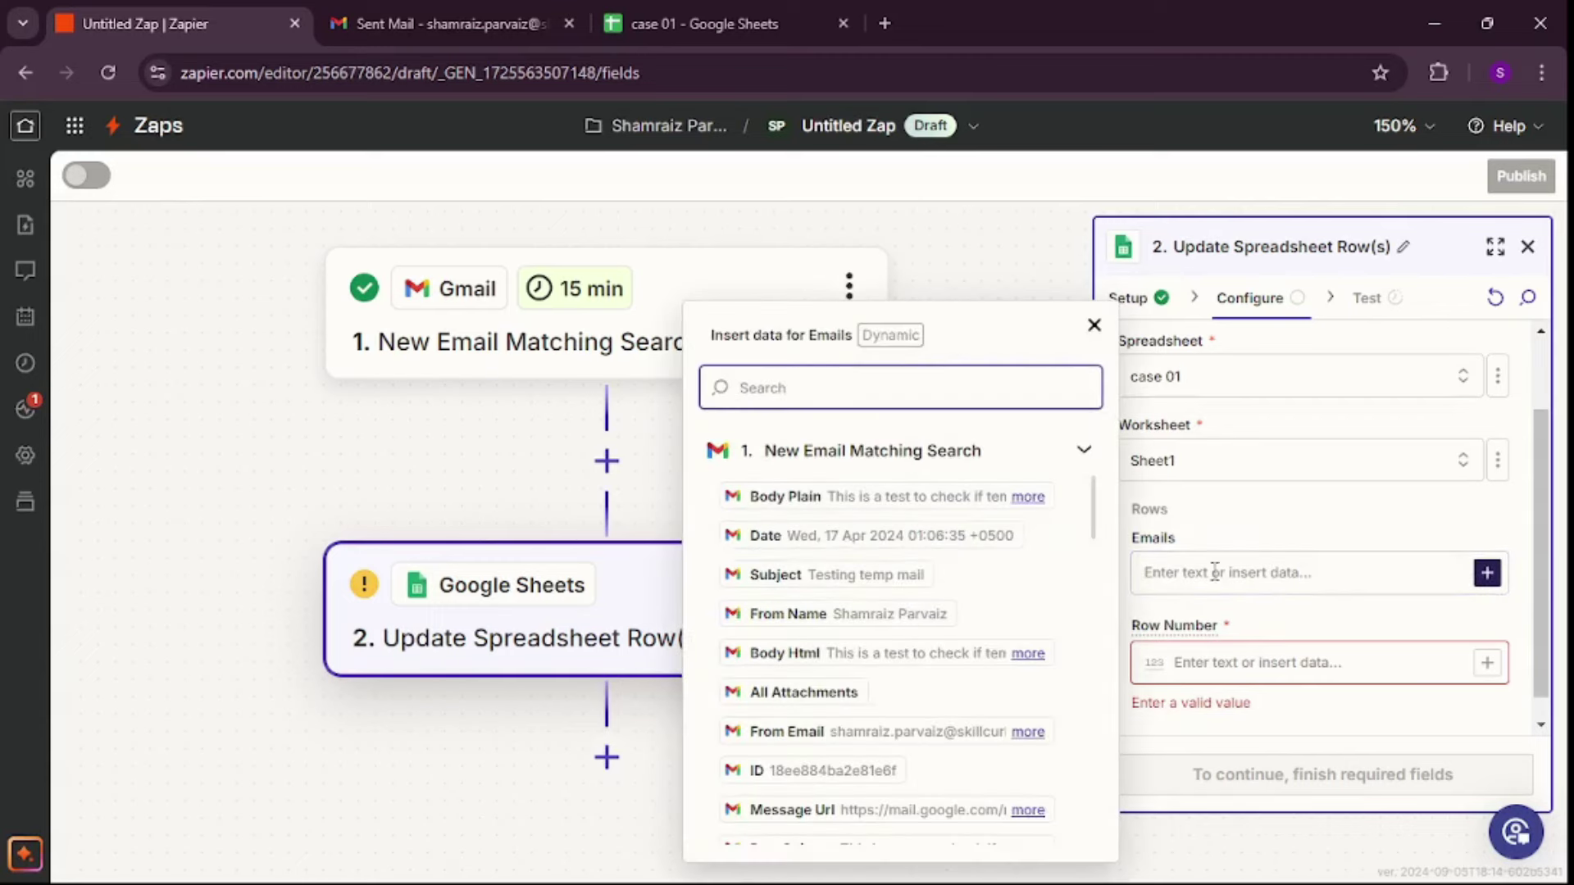
scroll(907, 594, down, 2)
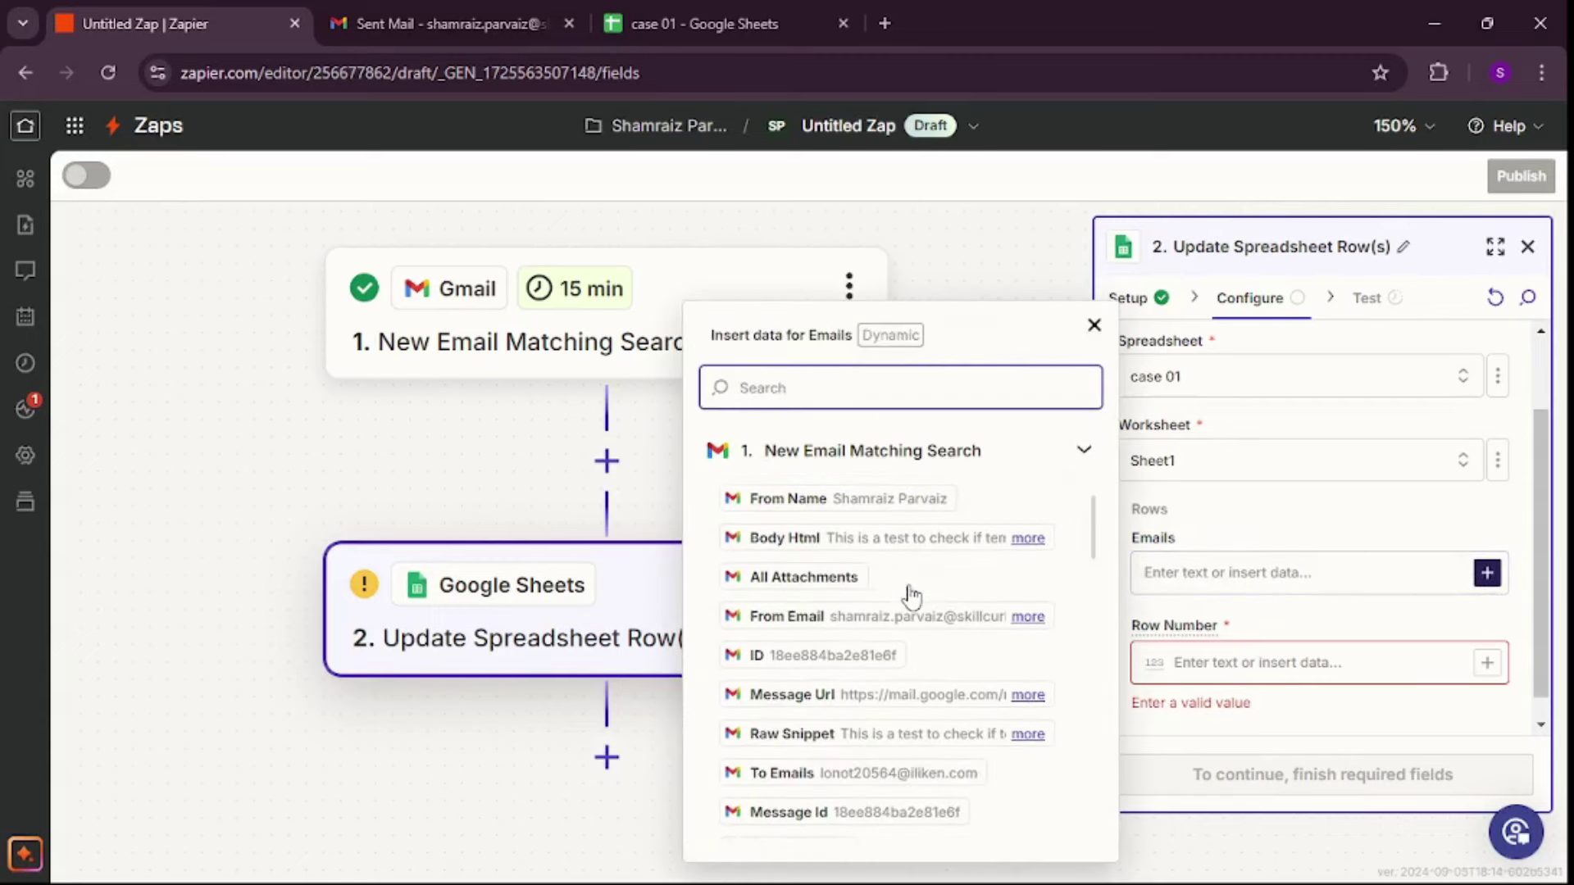
click(744, 547)
click(1254, 662)
text(02)
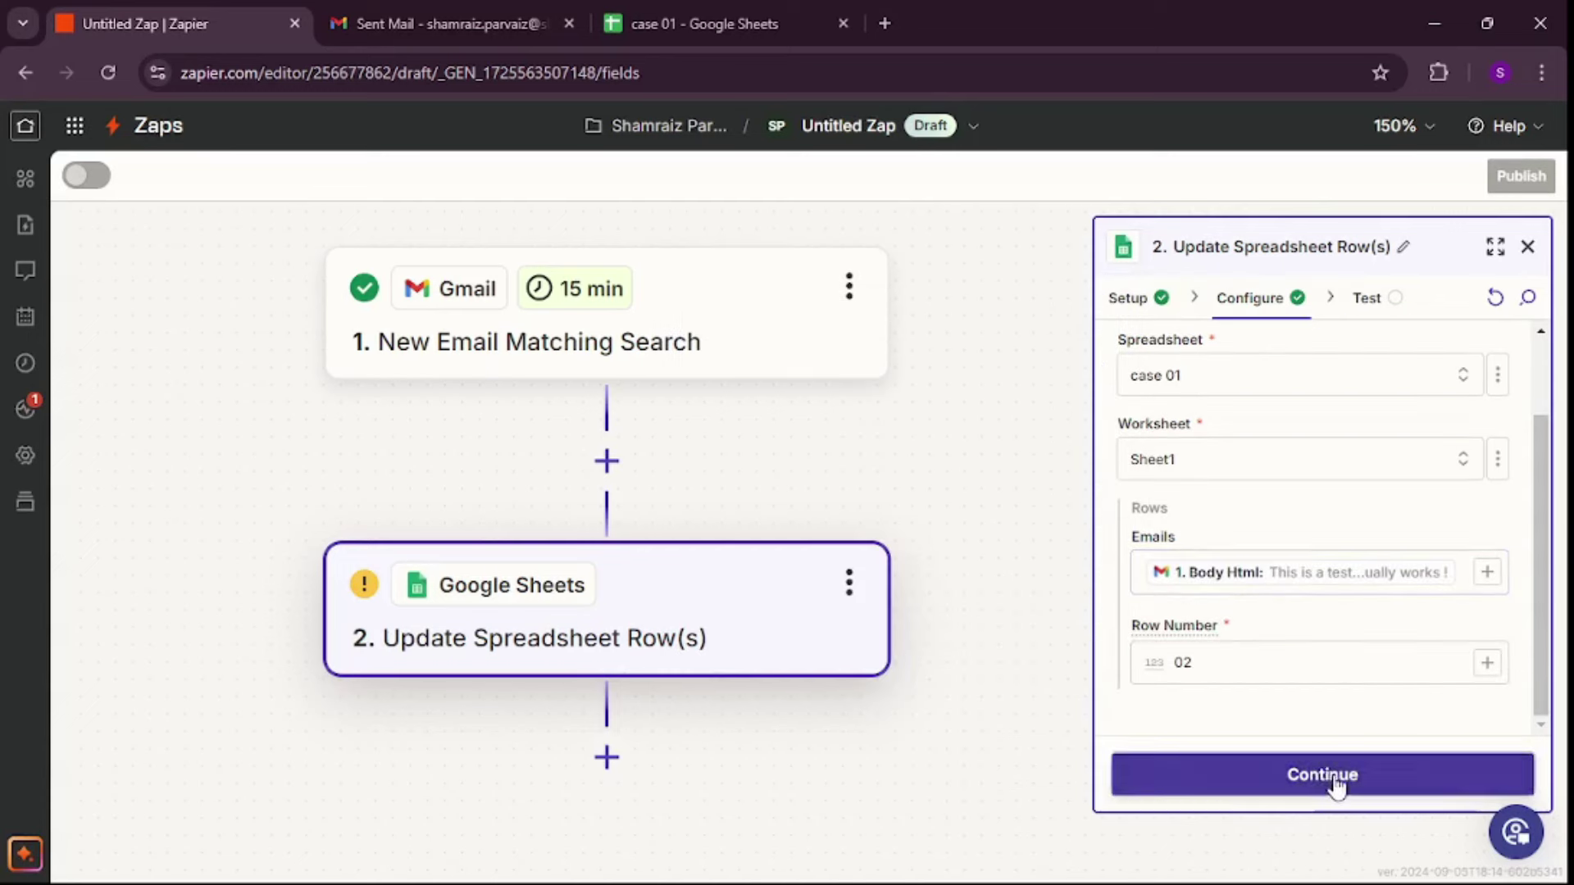
Test the Sheets step and check row 2 of the case 01 spreadsheet.
click(1334, 779)
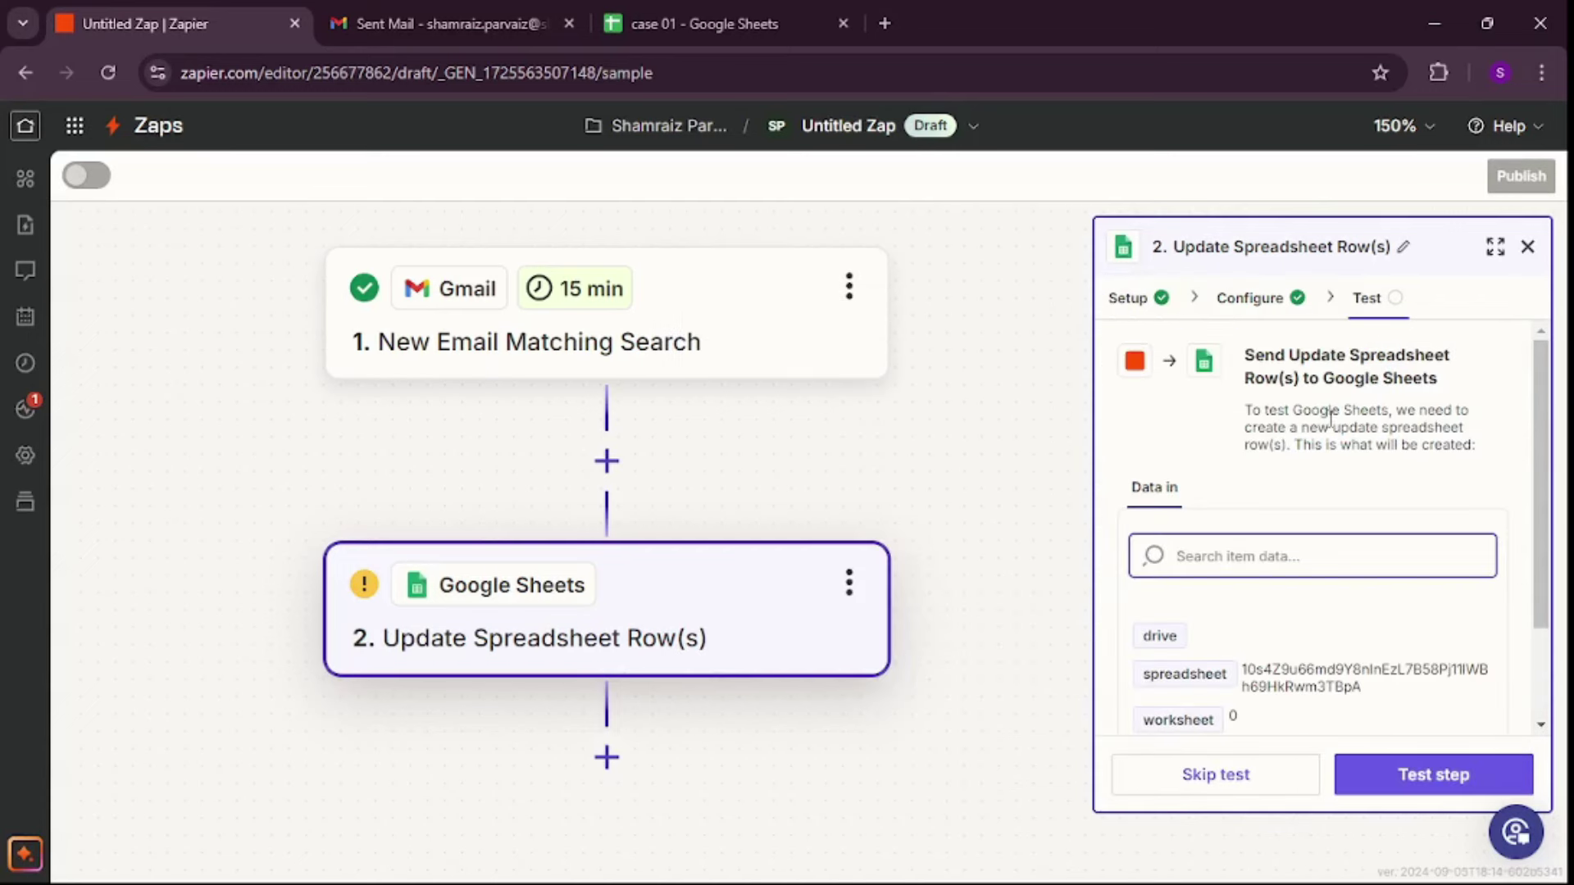
click(1439, 777)
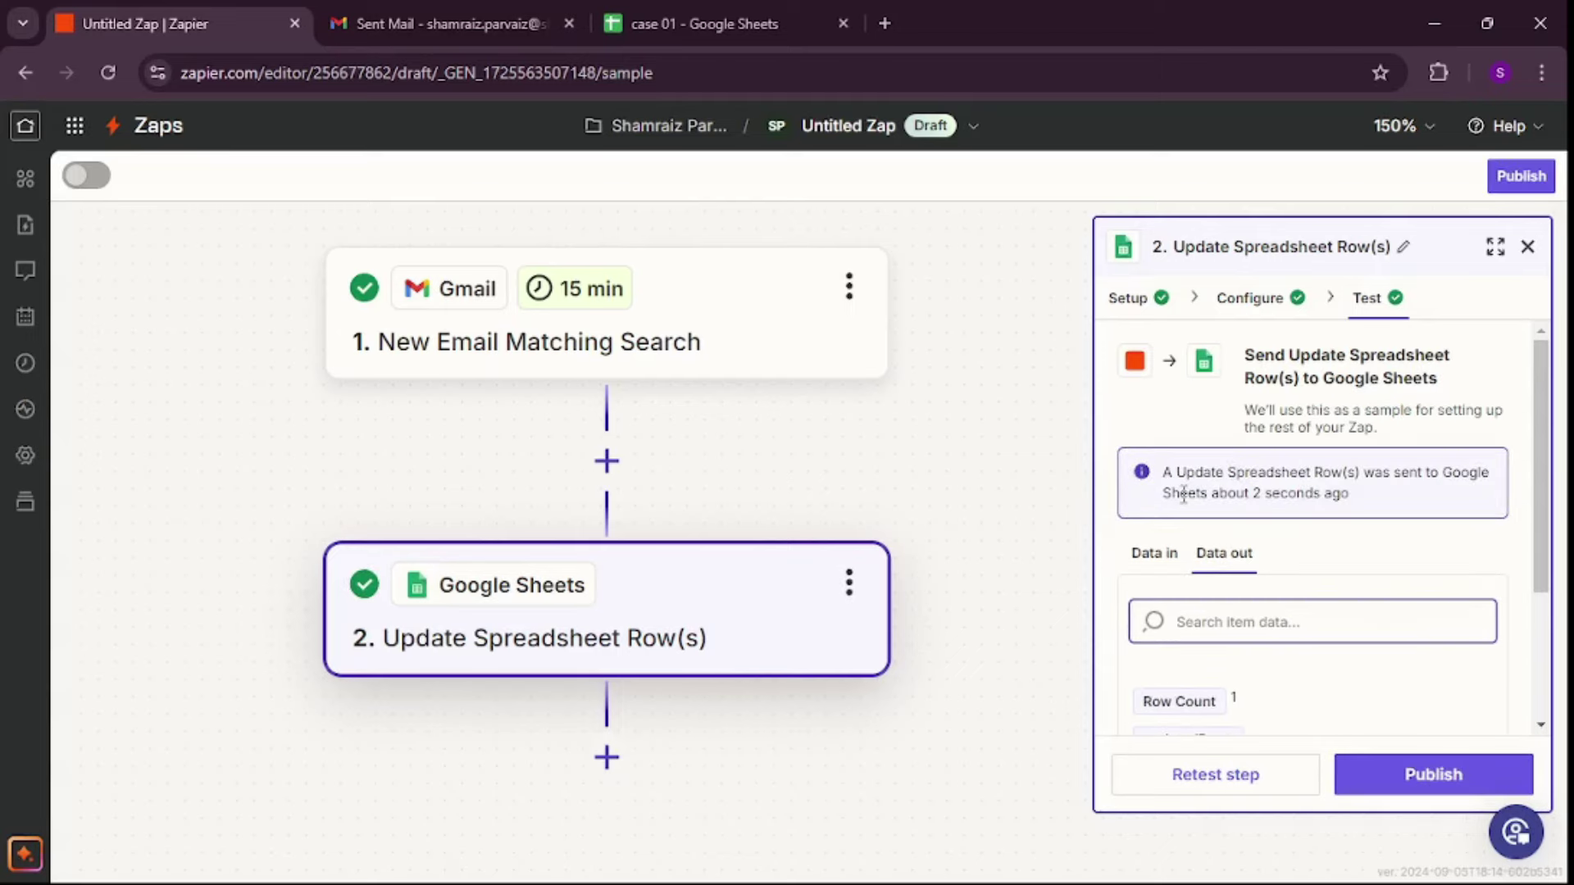
click(652, 24)
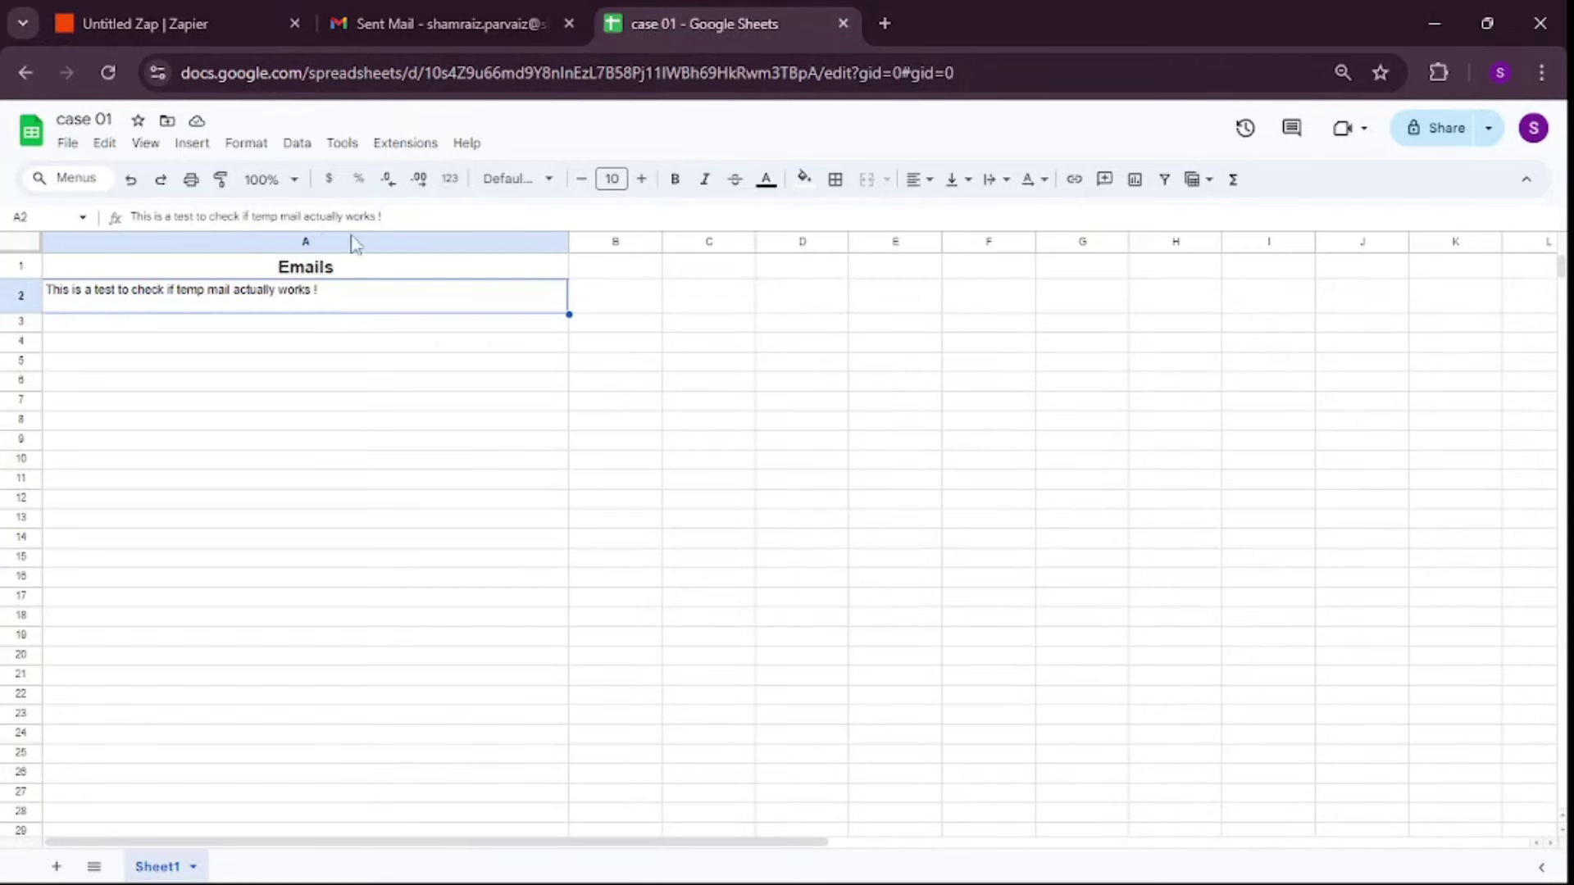
Compare the Testing temp mail message in Gmail, then return to the Zap editor.
click(386, 23)
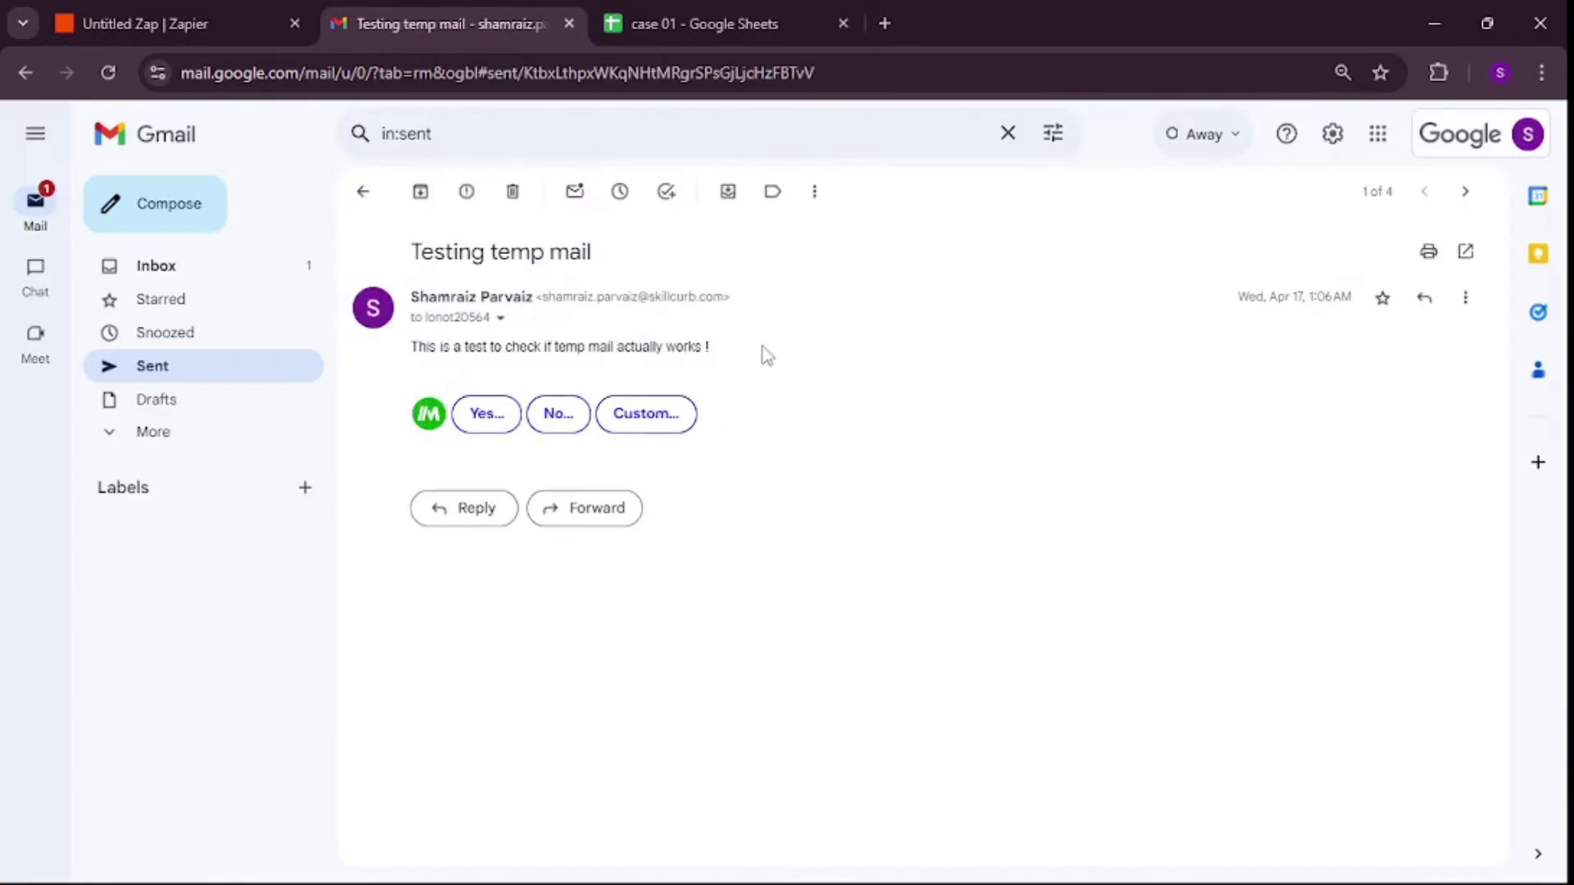
key(ctrl+shift+Tab)
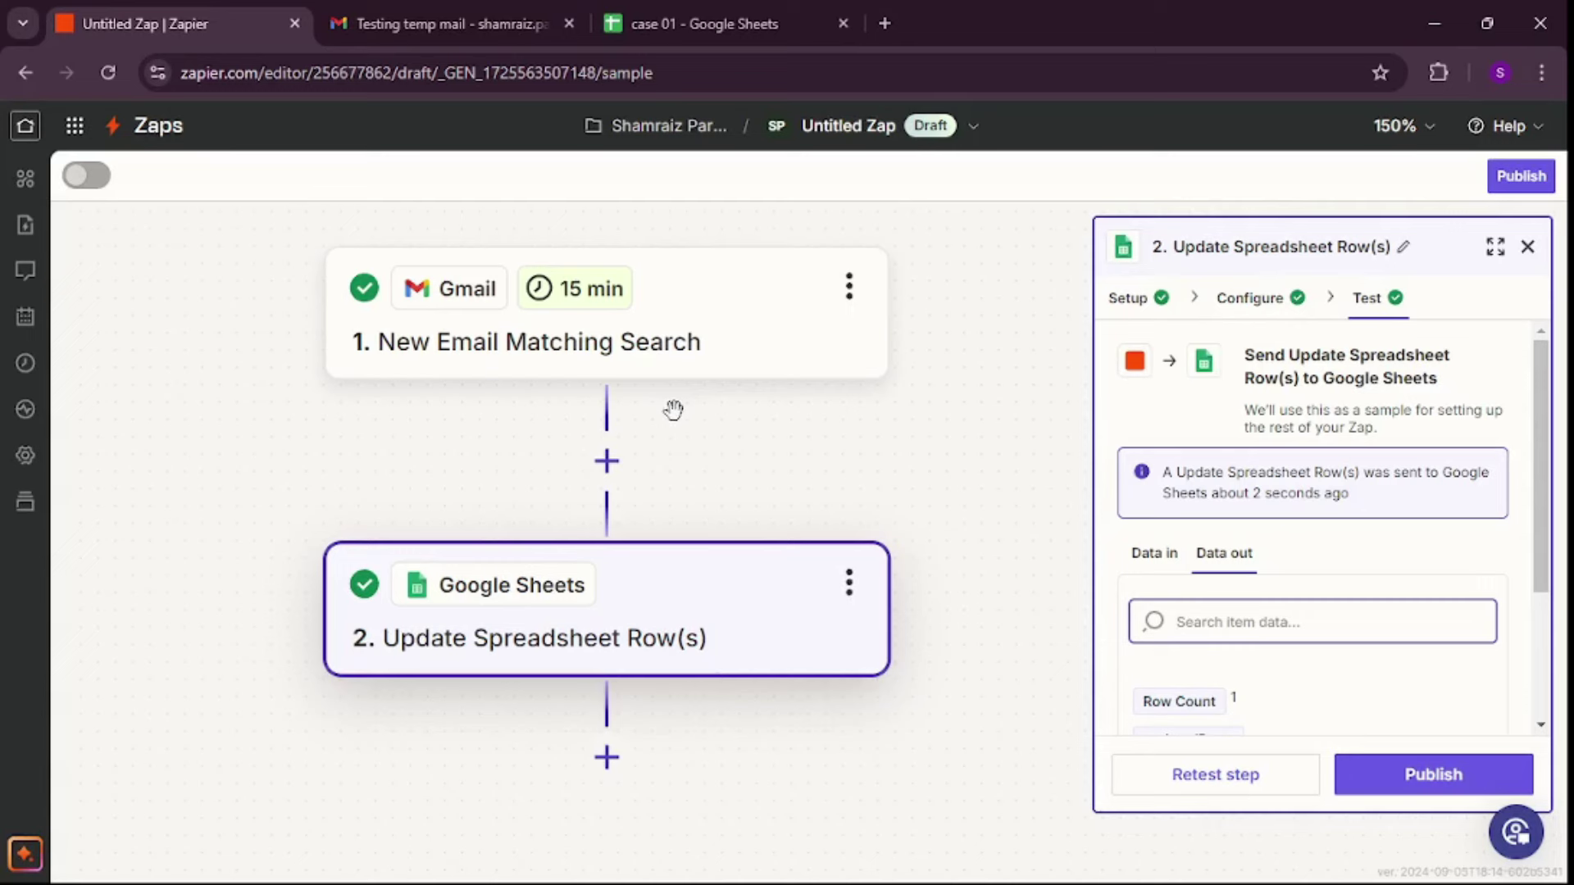
Make the first step a Gmail trigger with the New Email event.
click(1527, 247)
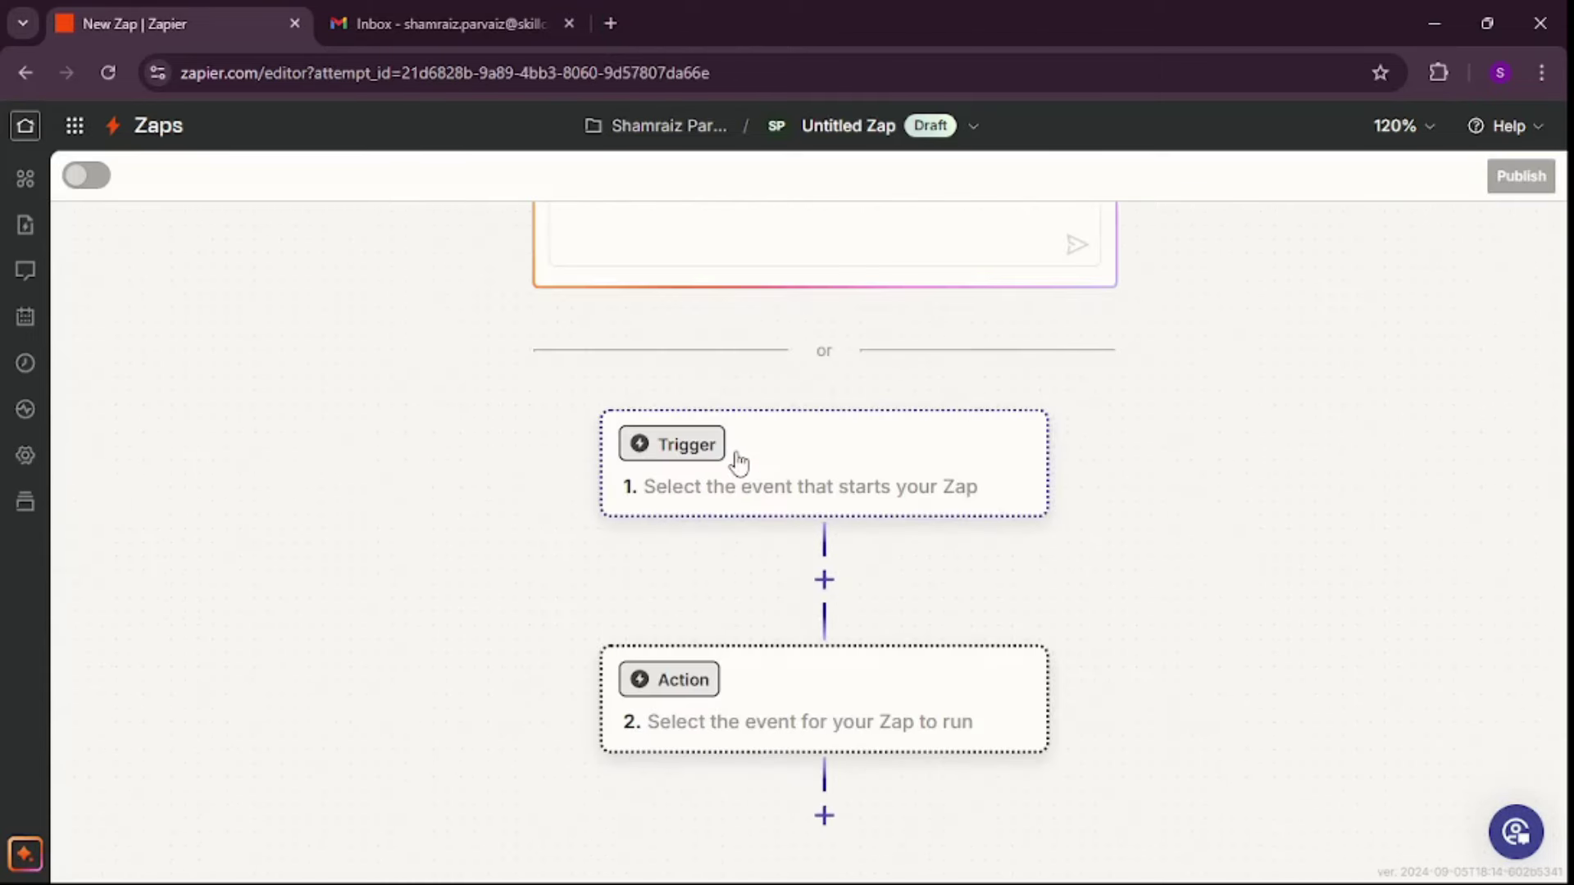
click(741, 464)
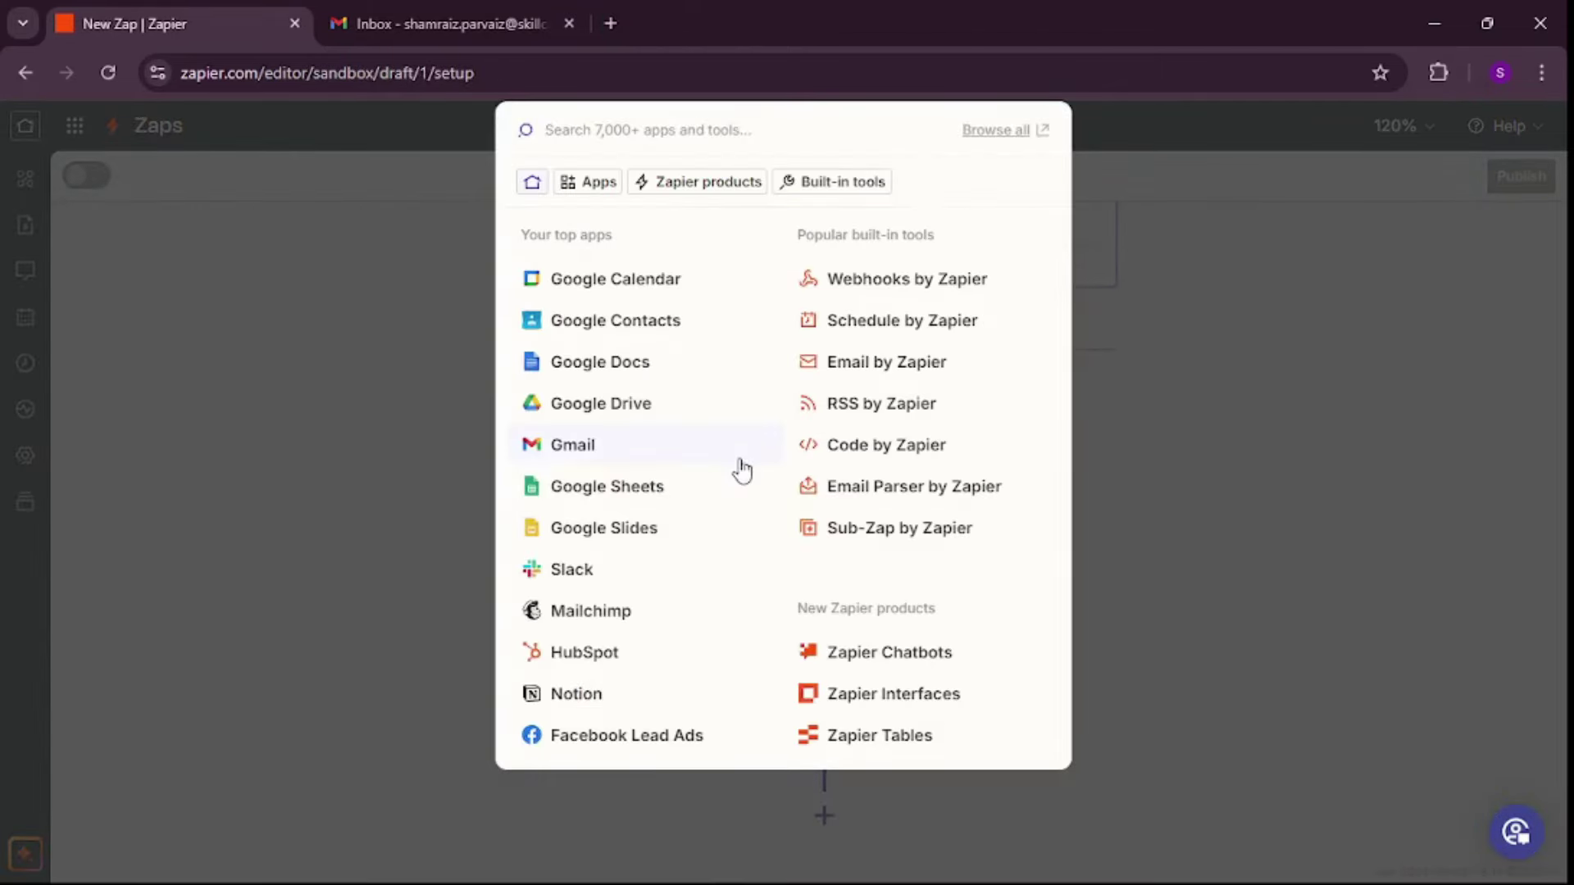
text(gmail)
click(741, 461)
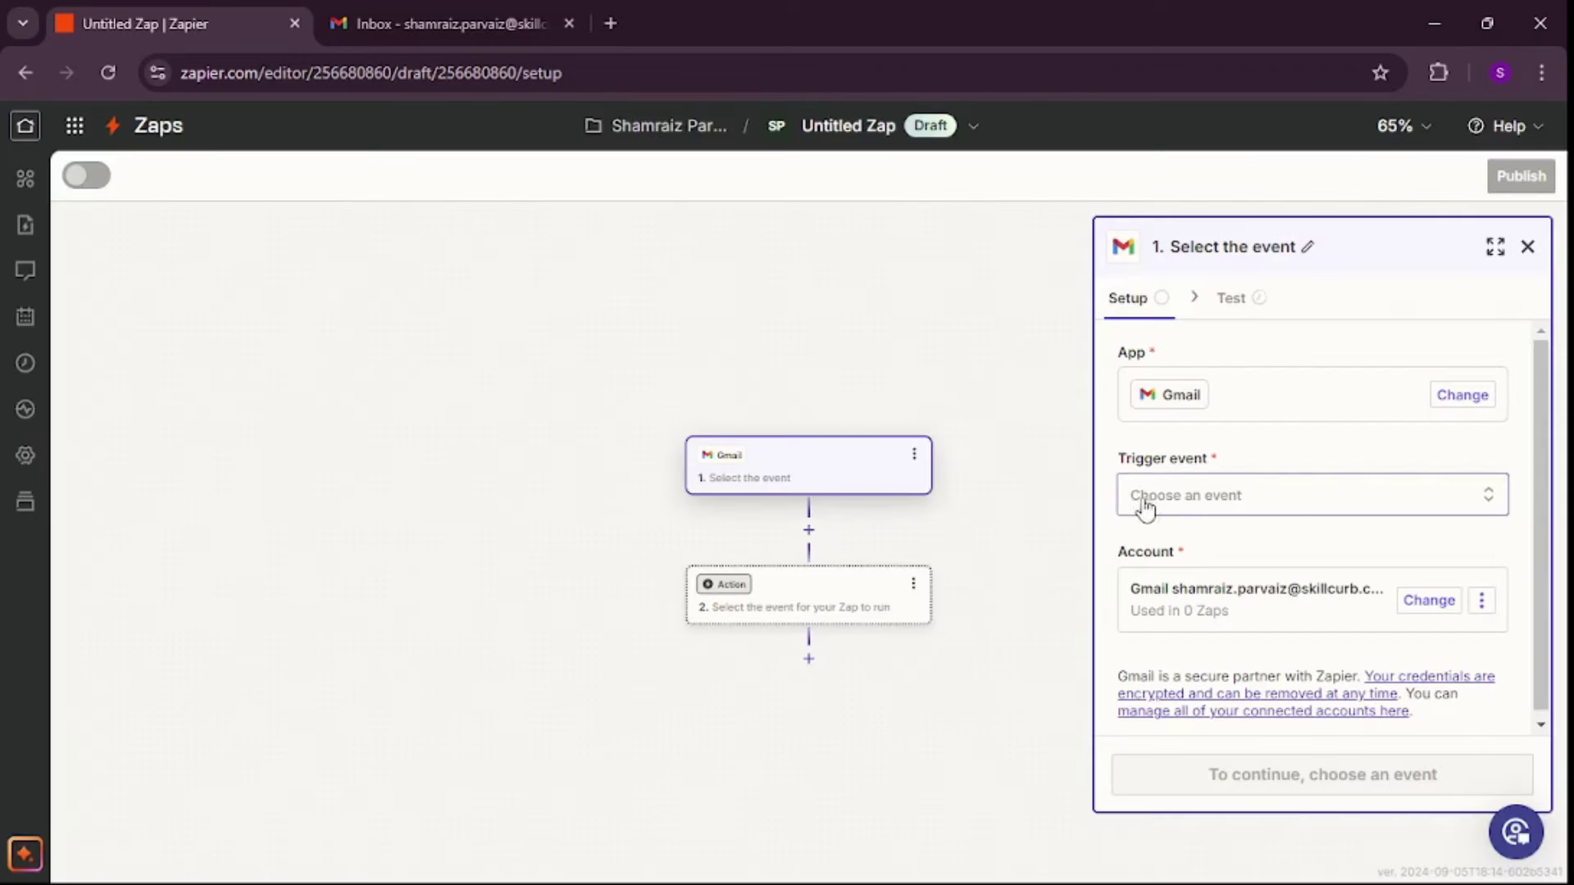
click(1189, 497)
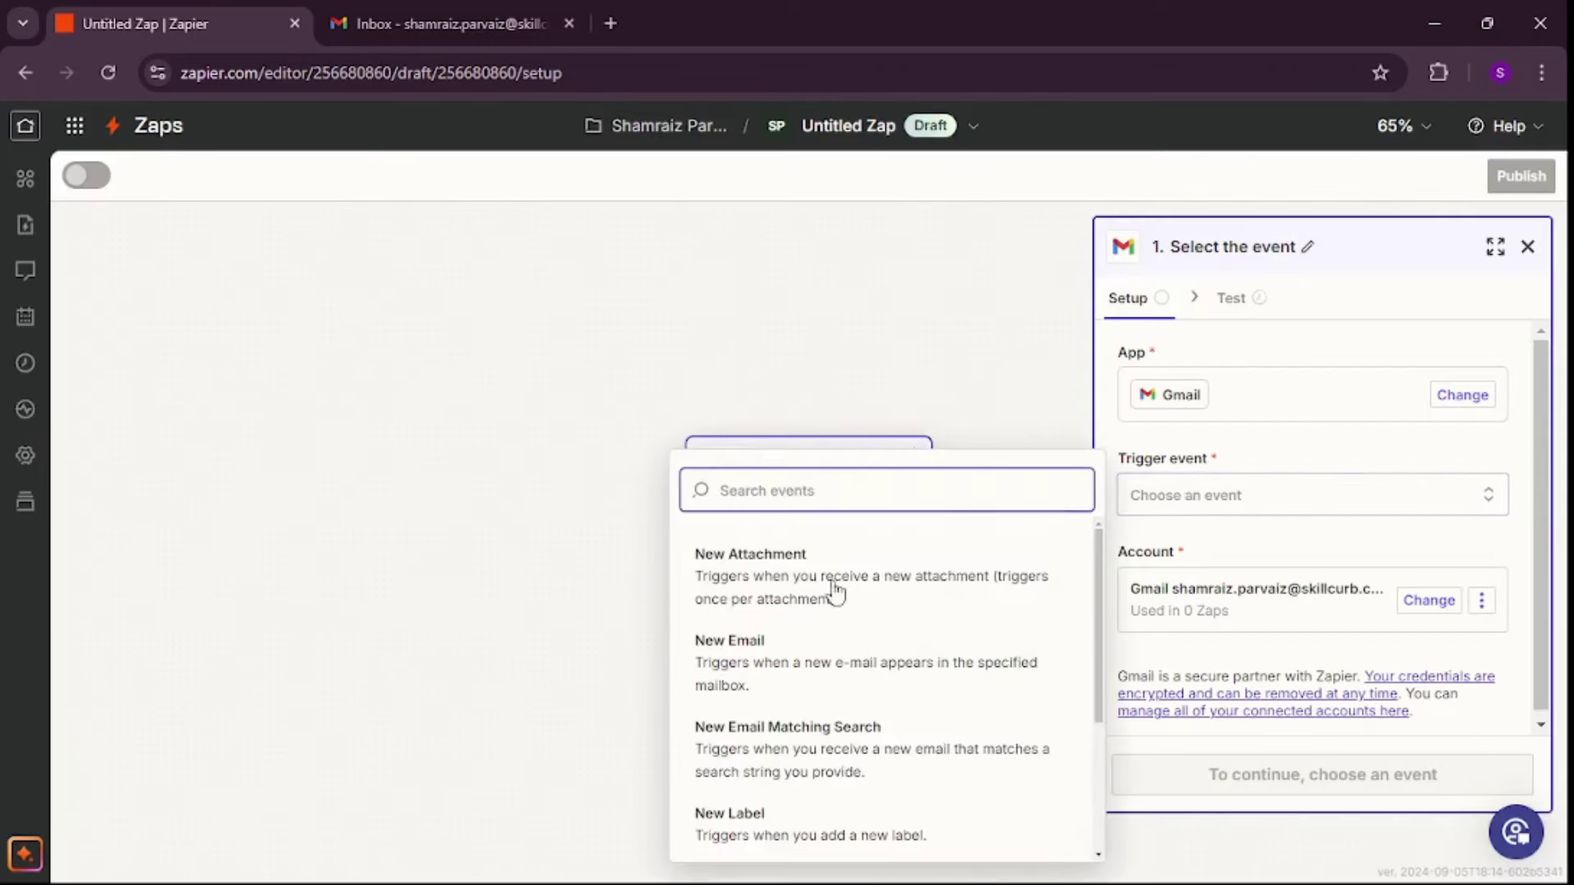
click(759, 660)
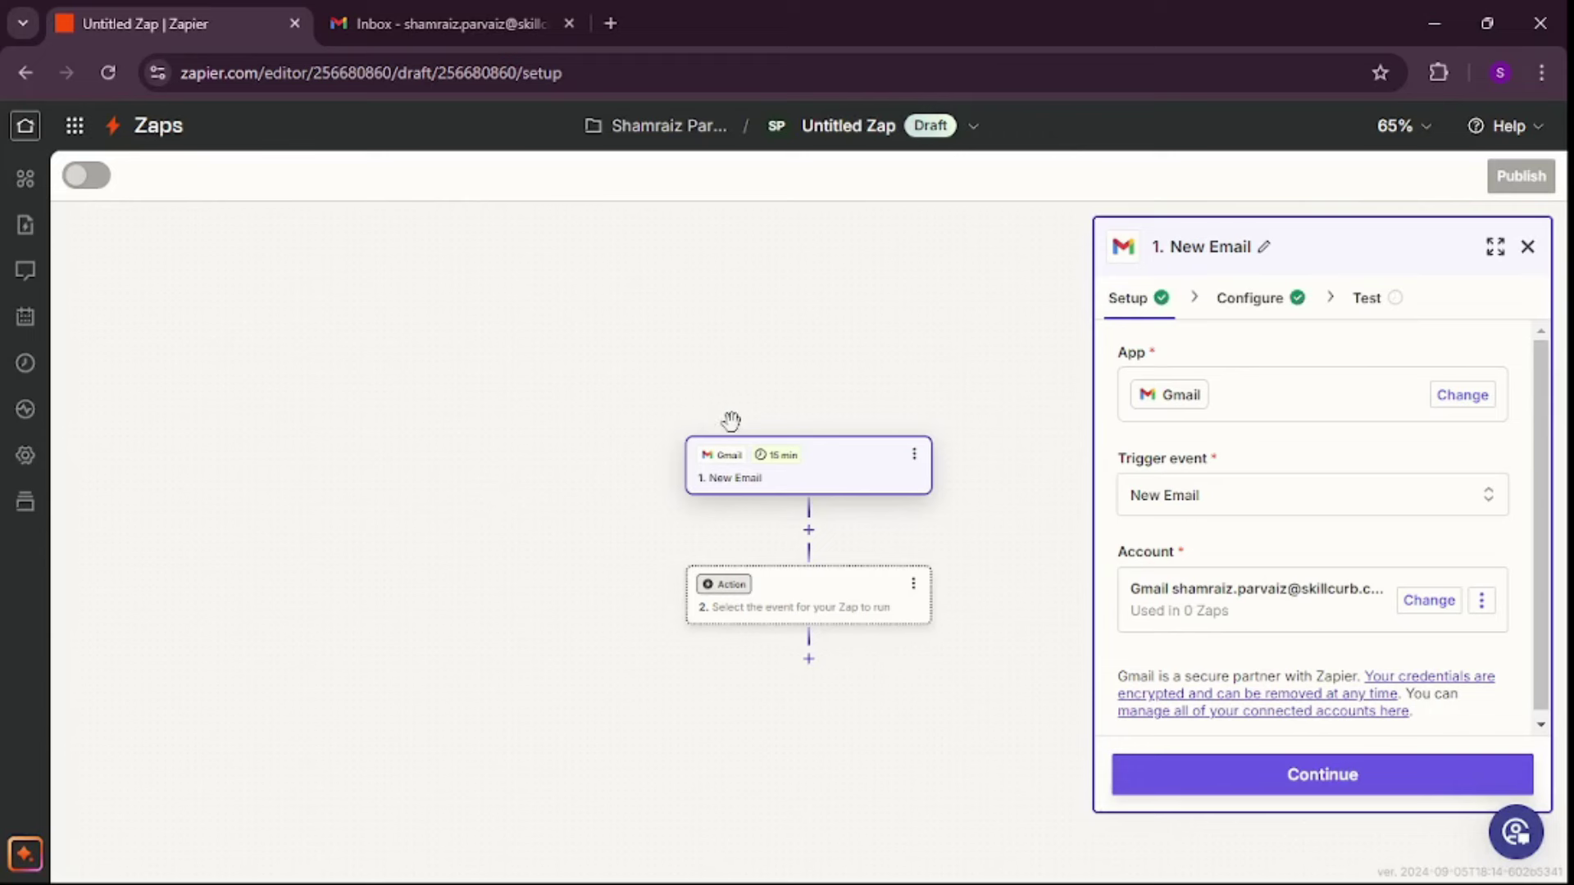
Limit the Gmail trigger to the INBOX label and run its trigger test.
scroll(933, 527, up, 5)
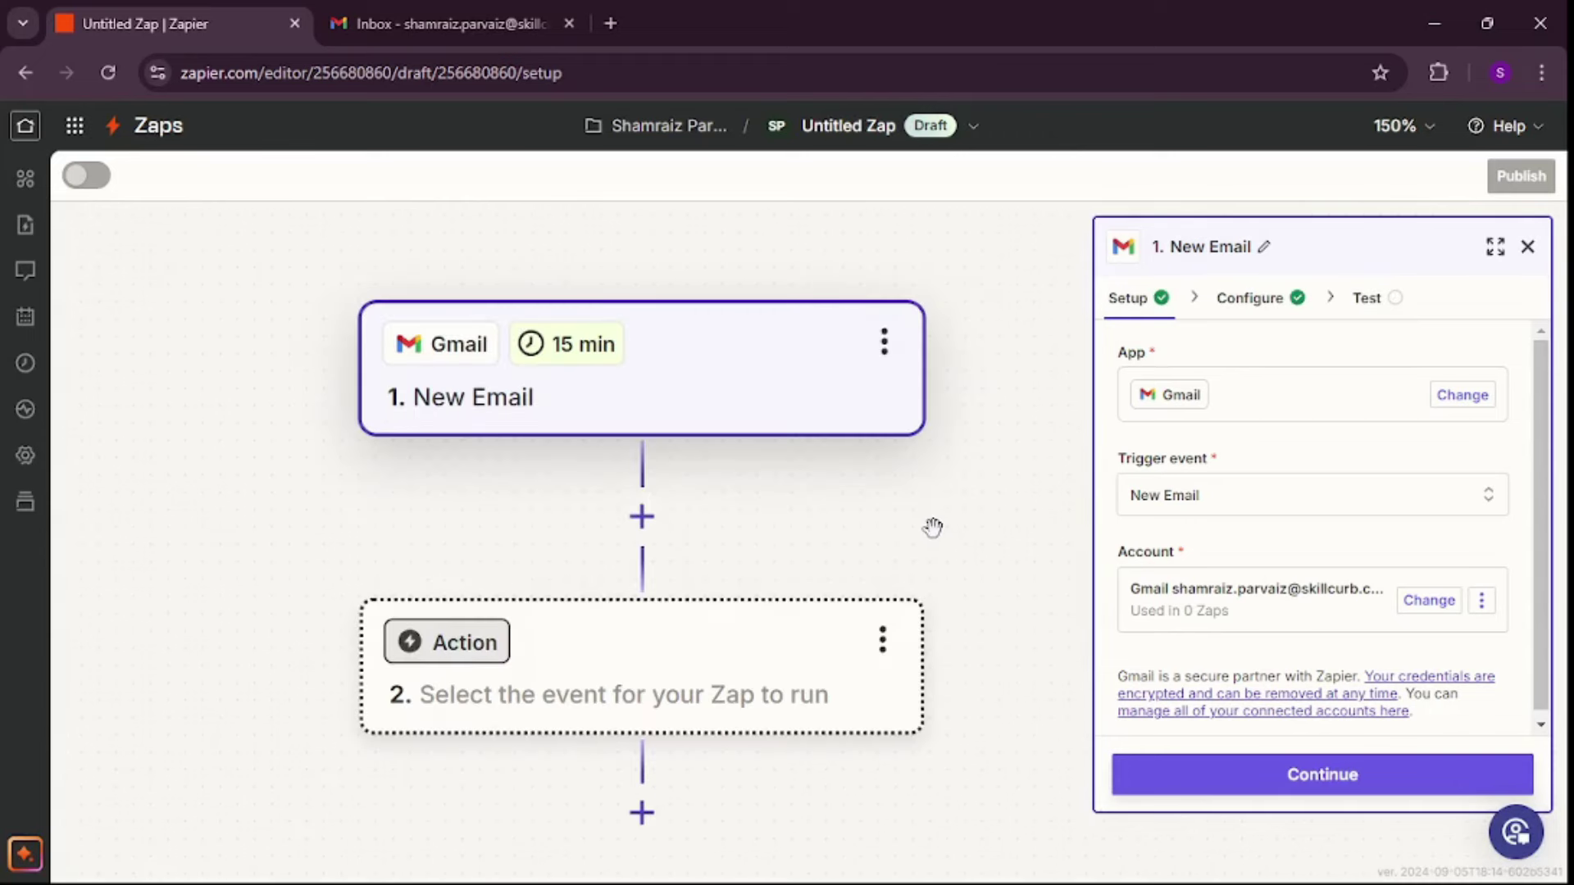
click(1256, 310)
click(1221, 392)
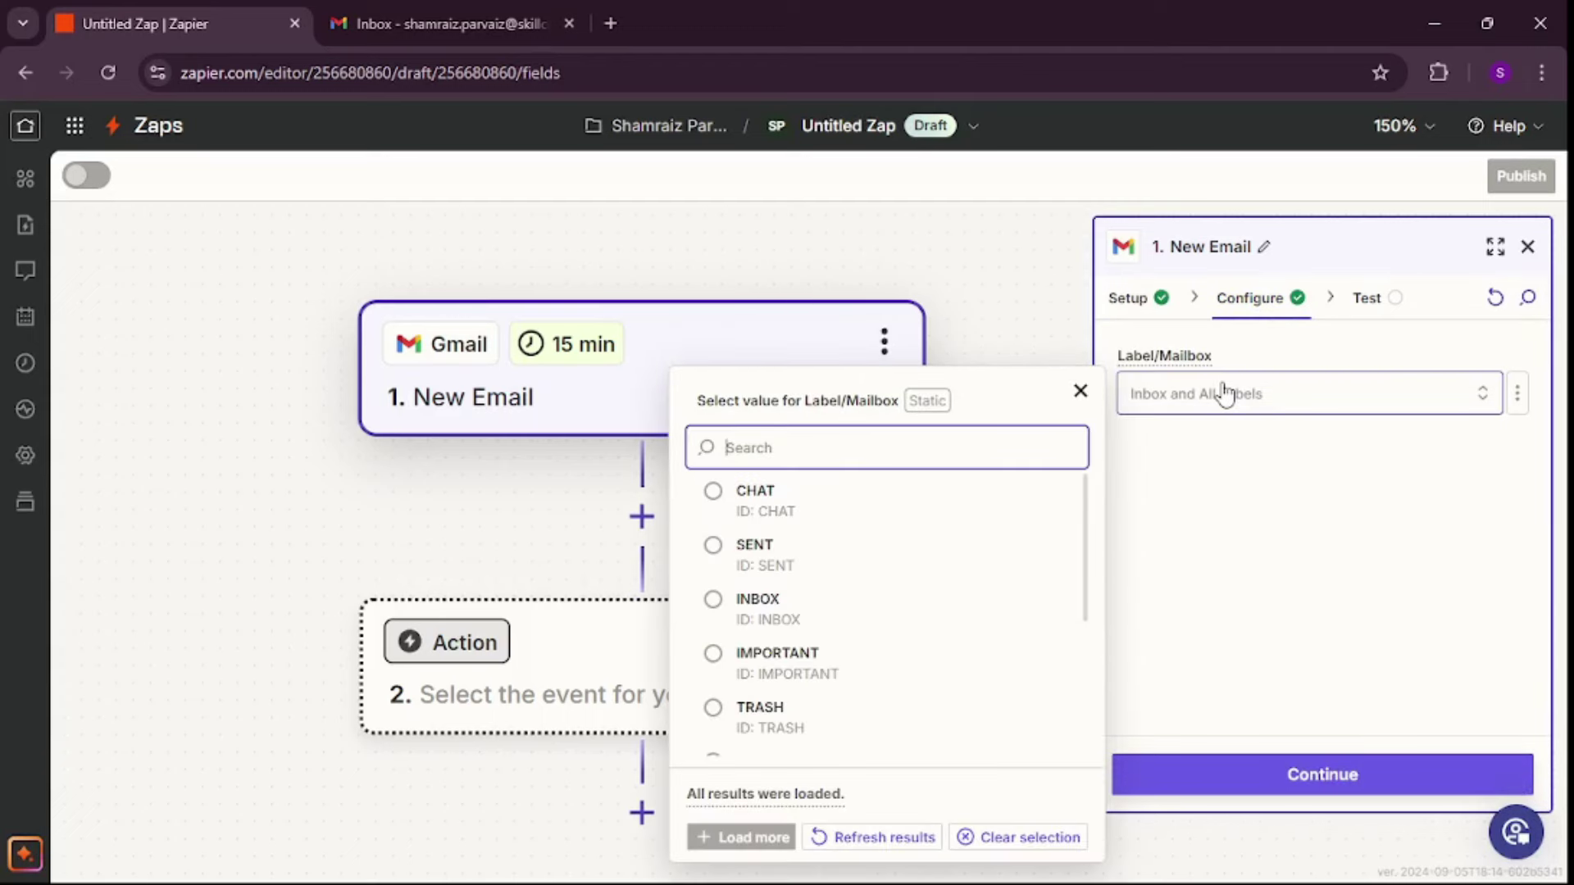
click(725, 608)
click(1365, 296)
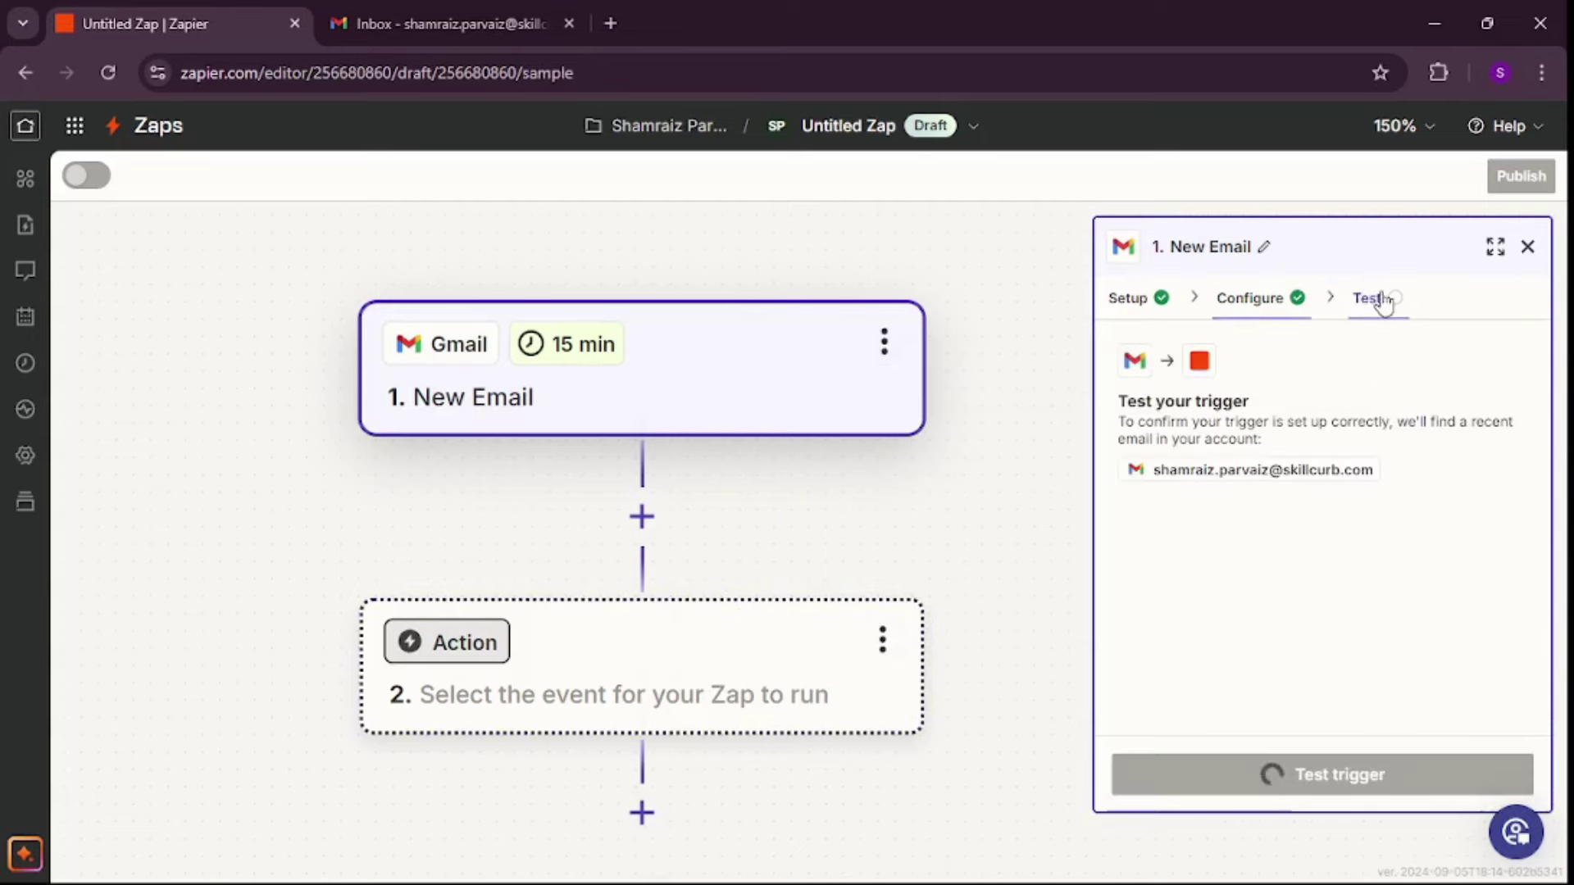
click(1349, 788)
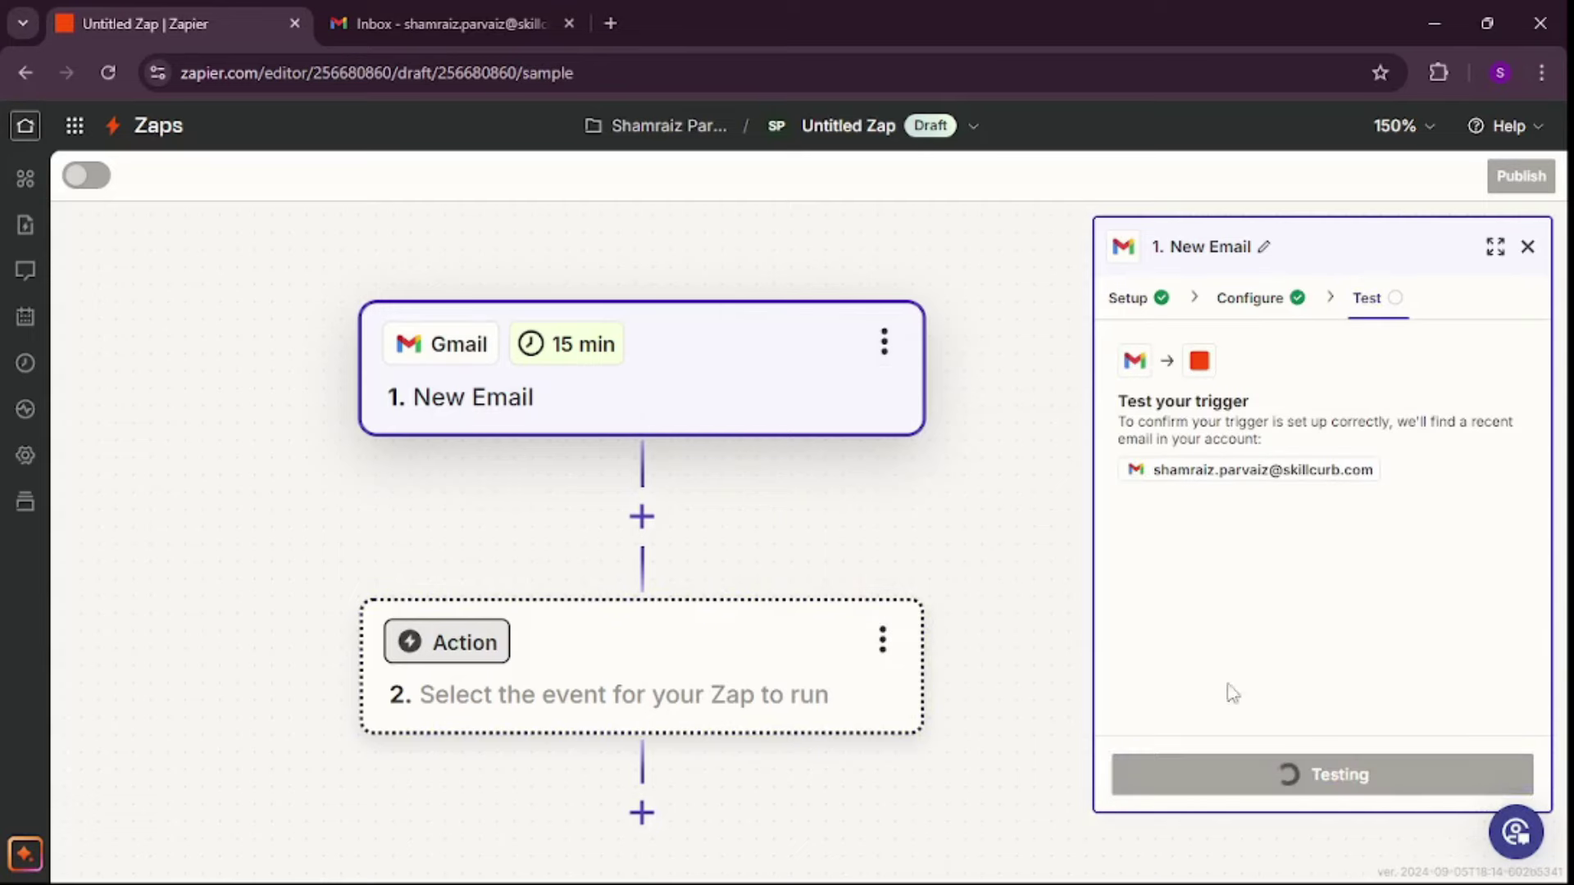
click(434, 12)
click(195, 17)
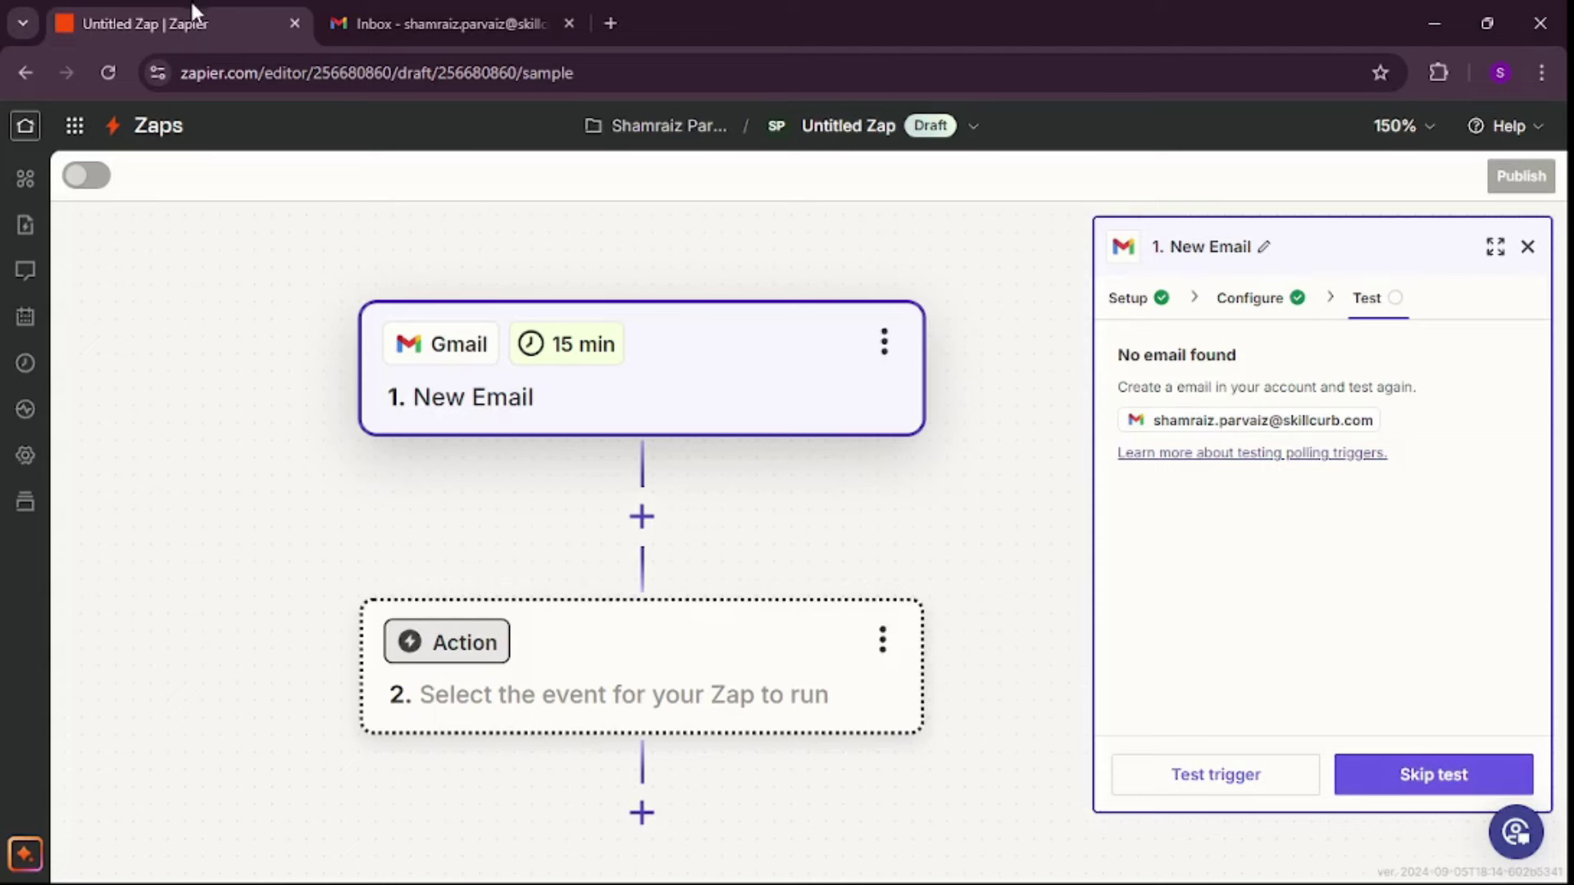
drag(1238, 357, 1059, 392)
click(1222, 605)
drag(1007, 562, 982, 466)
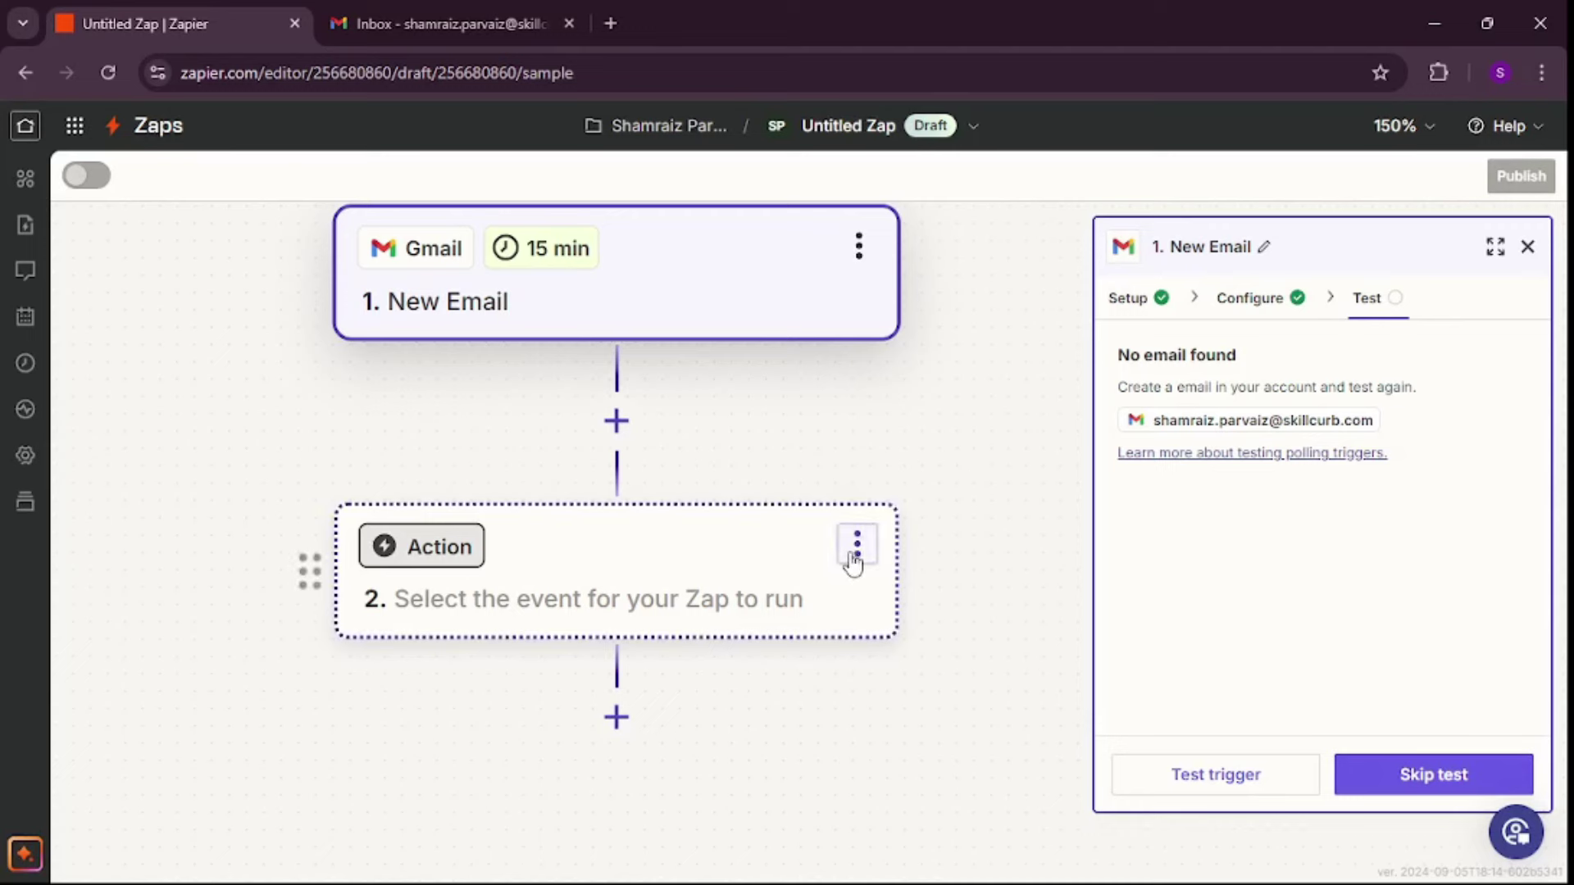
Make step 2 a Filter by Zapier step.
click(453, 550)
text(filter)
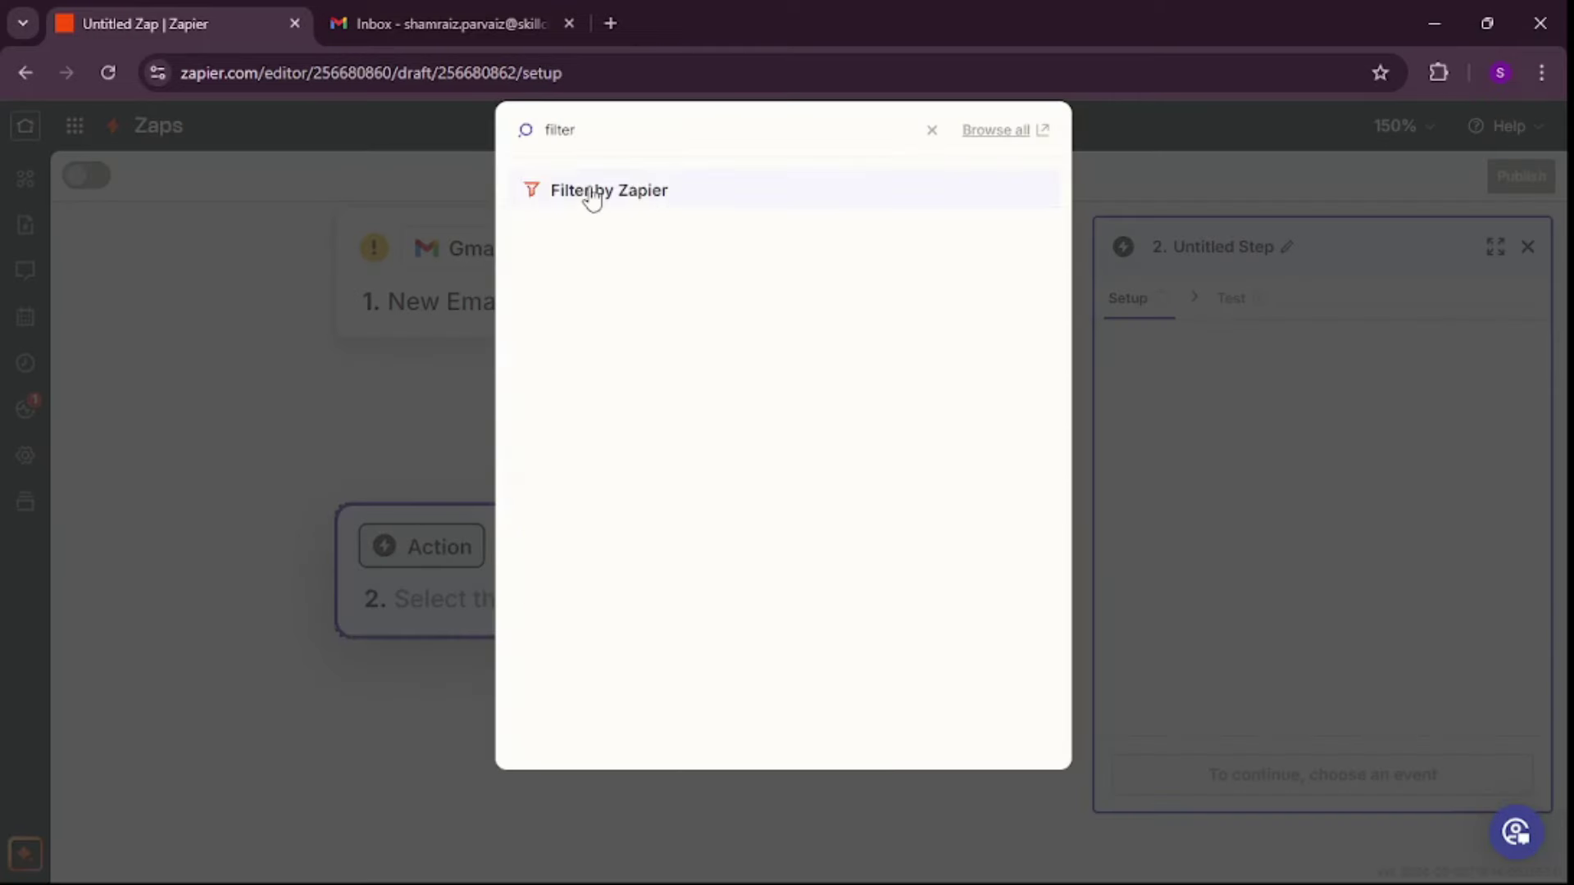
click(595, 200)
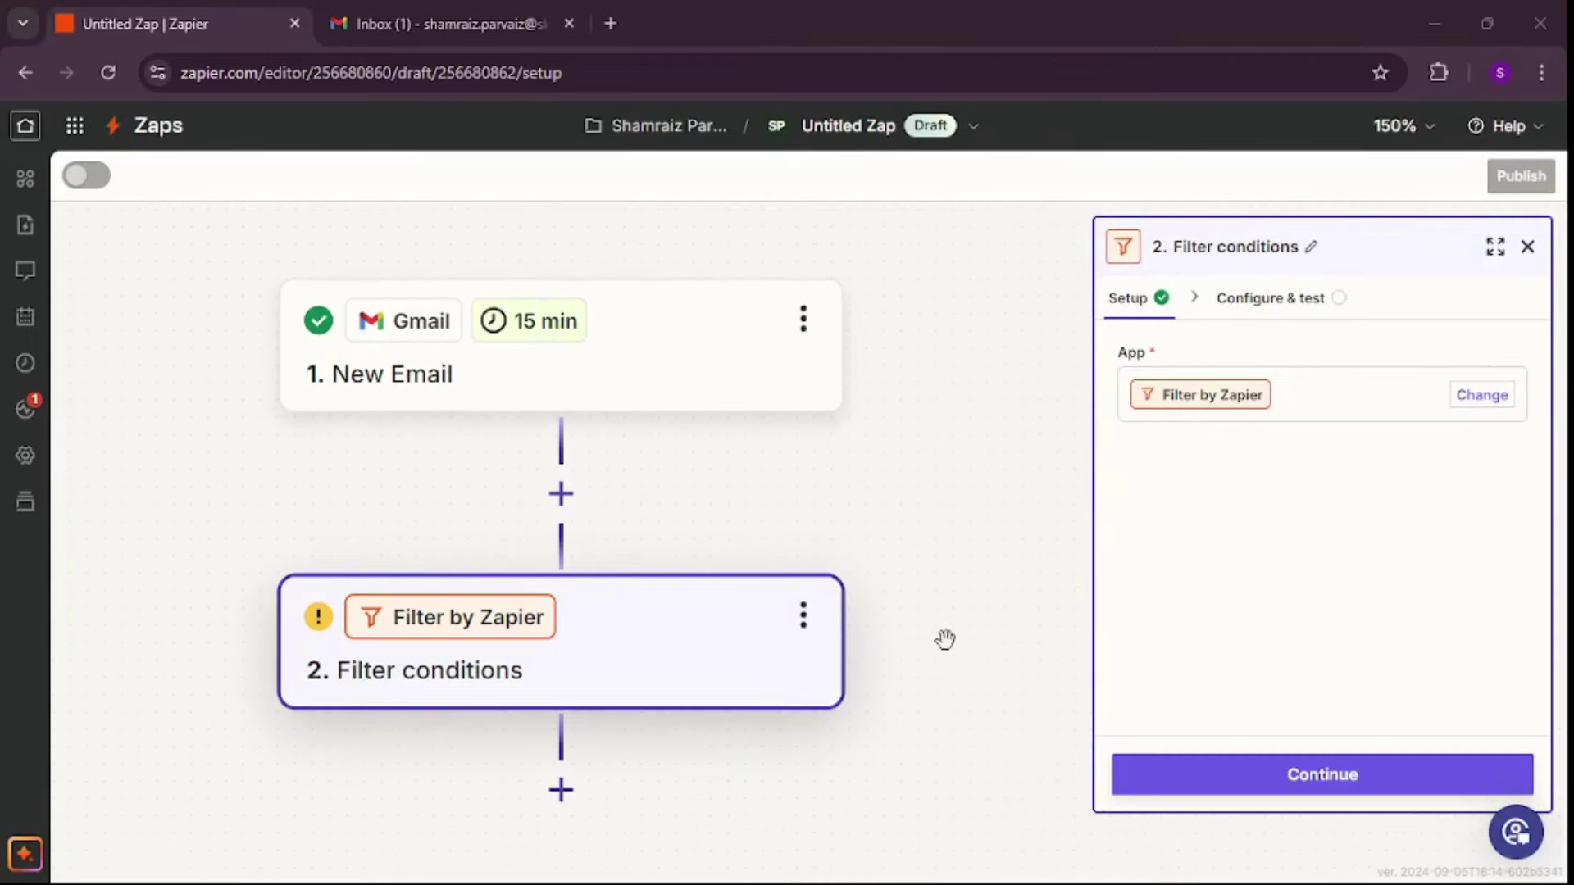
click(1292, 302)
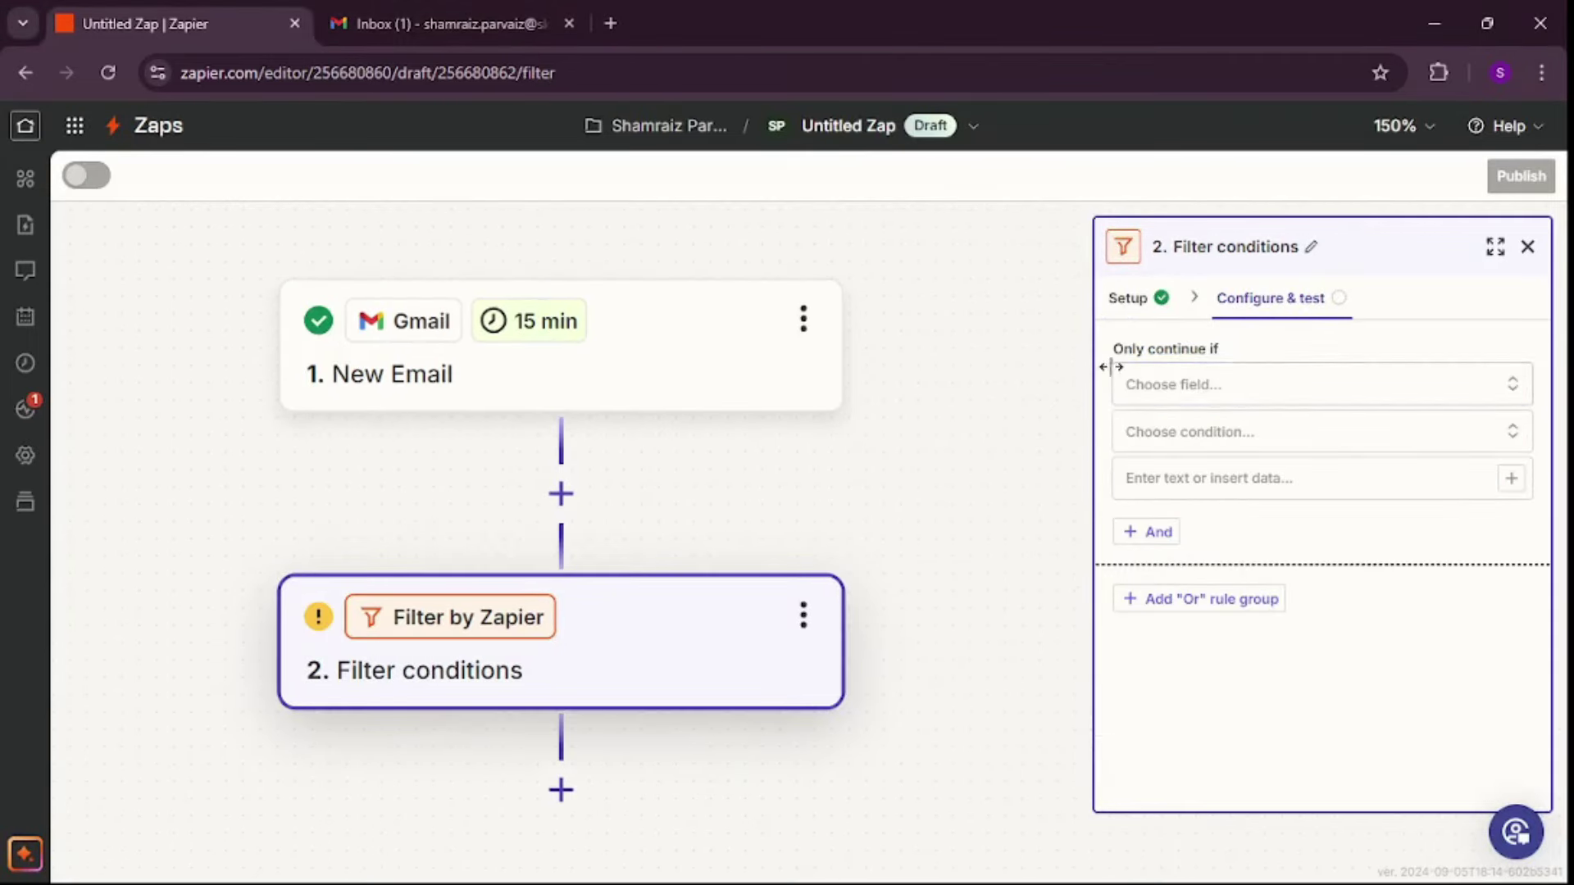
Set the filter condition to Subject (Text) Contains 'Order' and test it.
click(1232, 389)
scroll(816, 647, down, 5)
scroll(816, 652, down, 10)
click(763, 783)
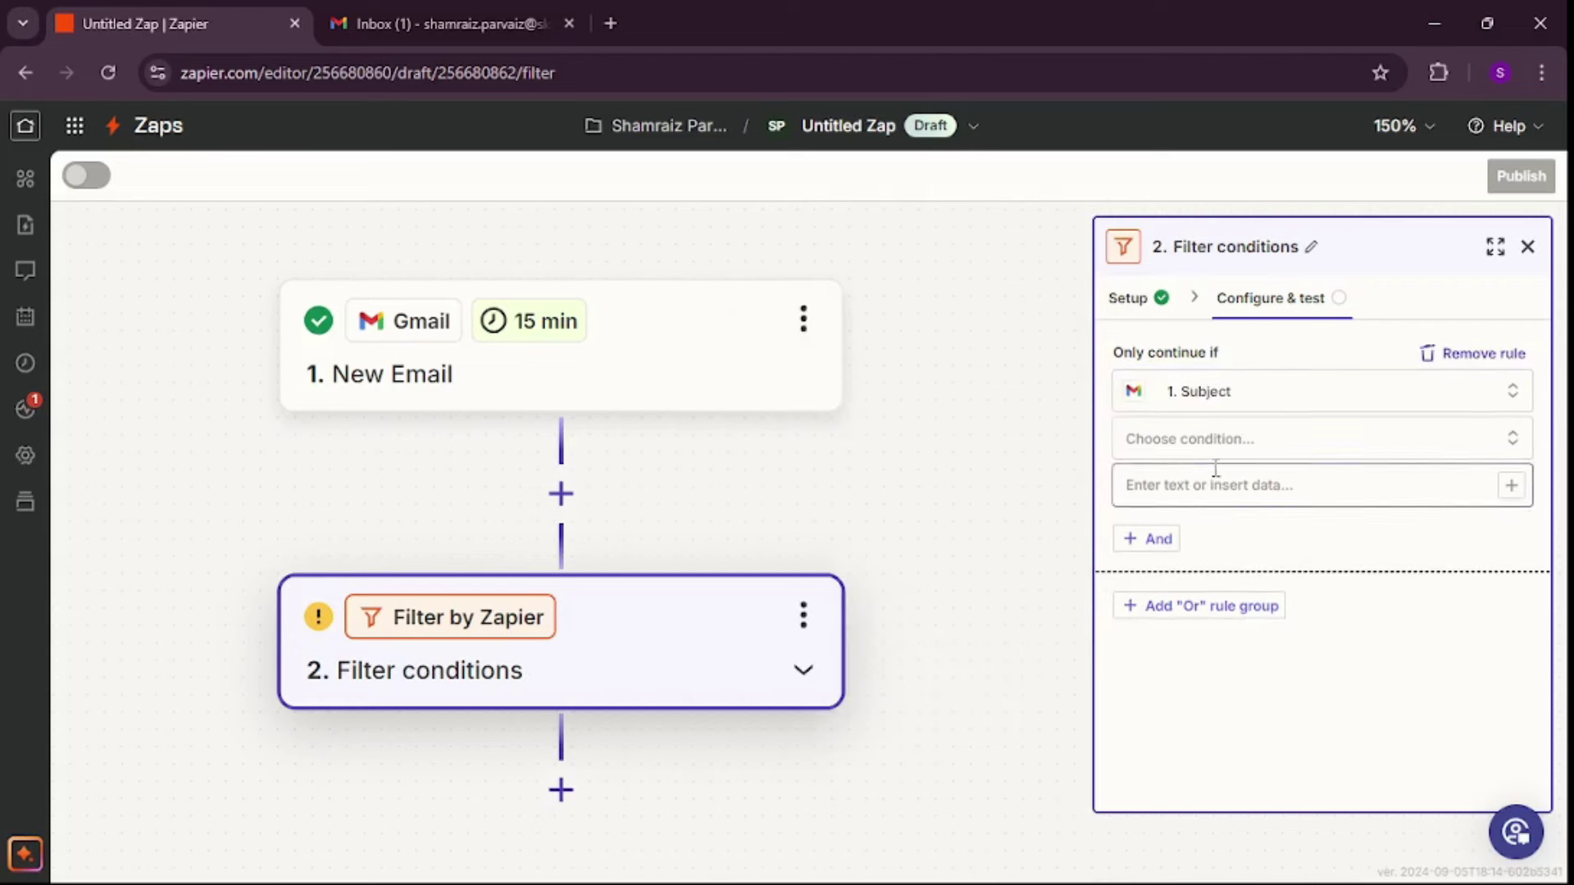
click(1242, 450)
click(1262, 503)
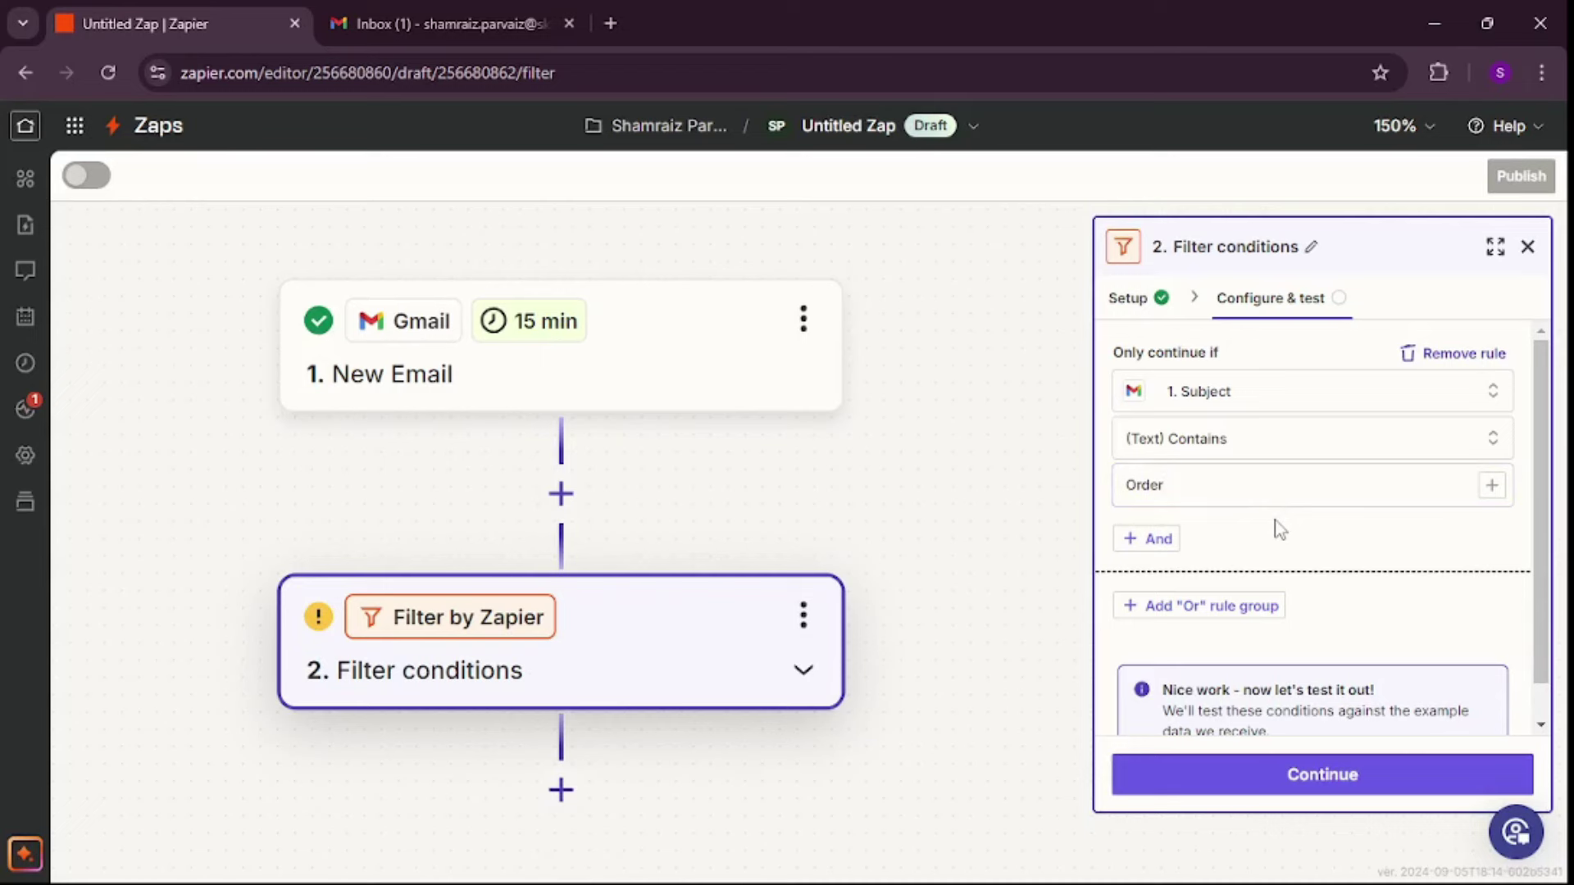
scroll(1293, 542, down, 1)
click(1328, 775)
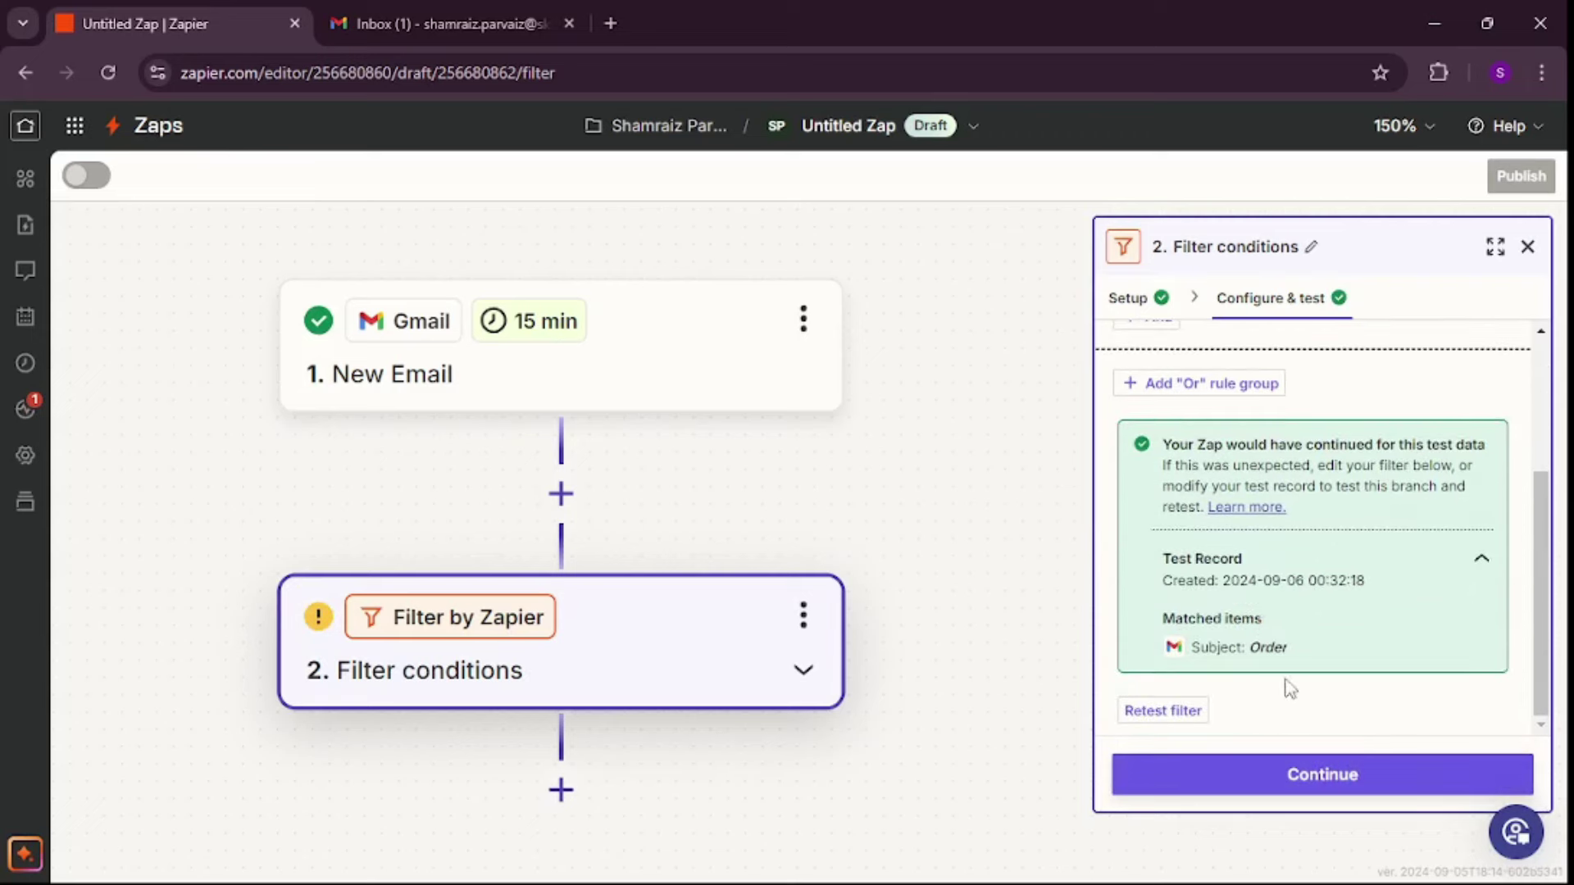
scroll(903, 487, down, 2)
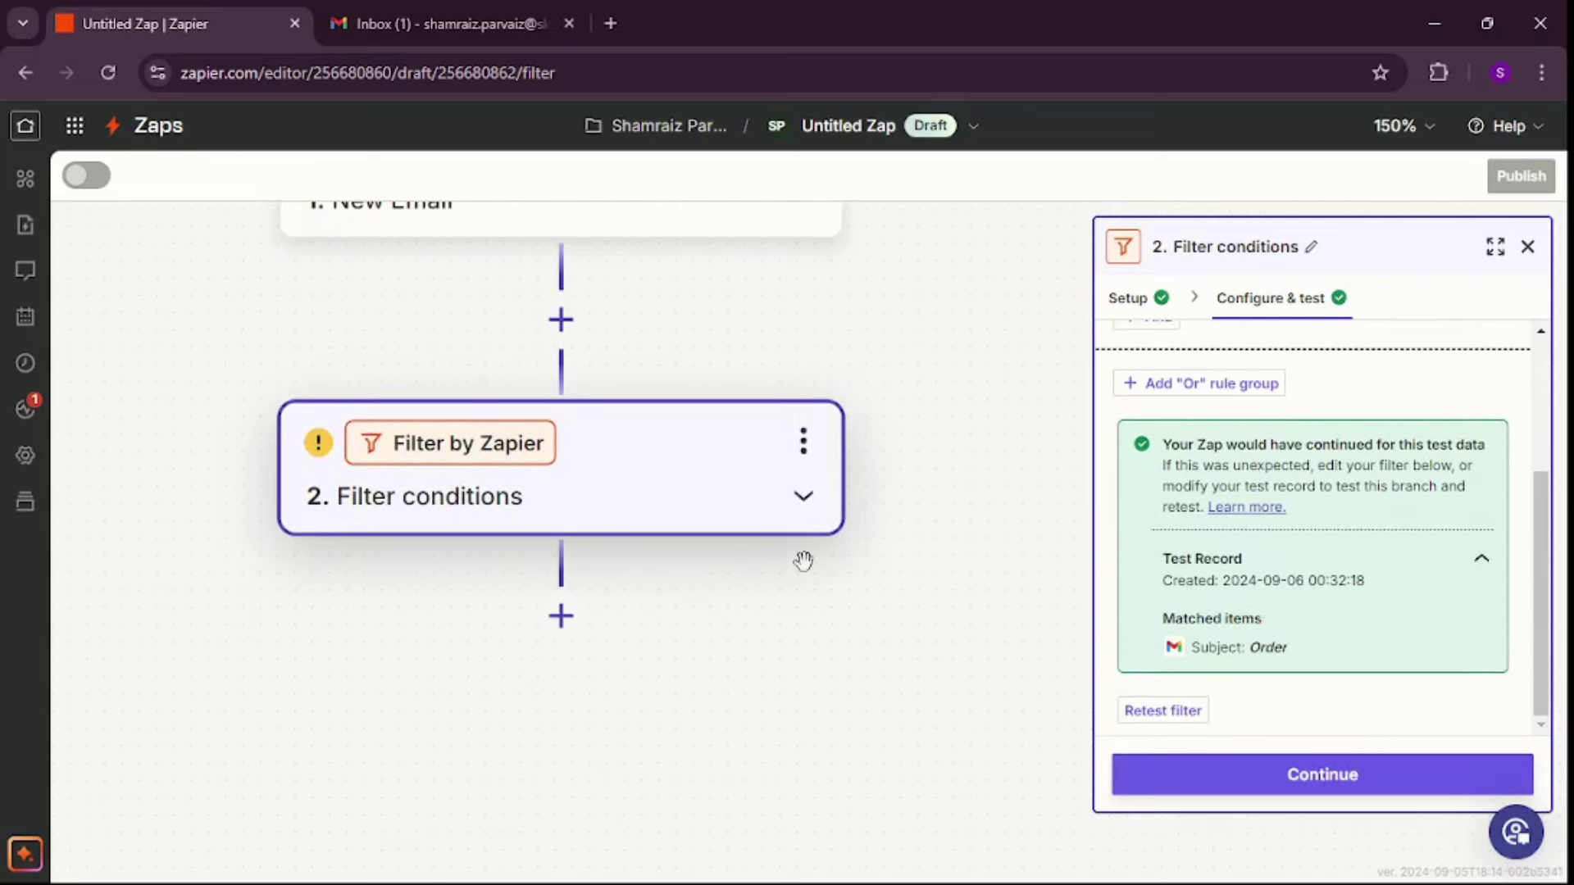
Add Slack Send Channel Message as step 3 and connect a Slack account.
click(561, 617)
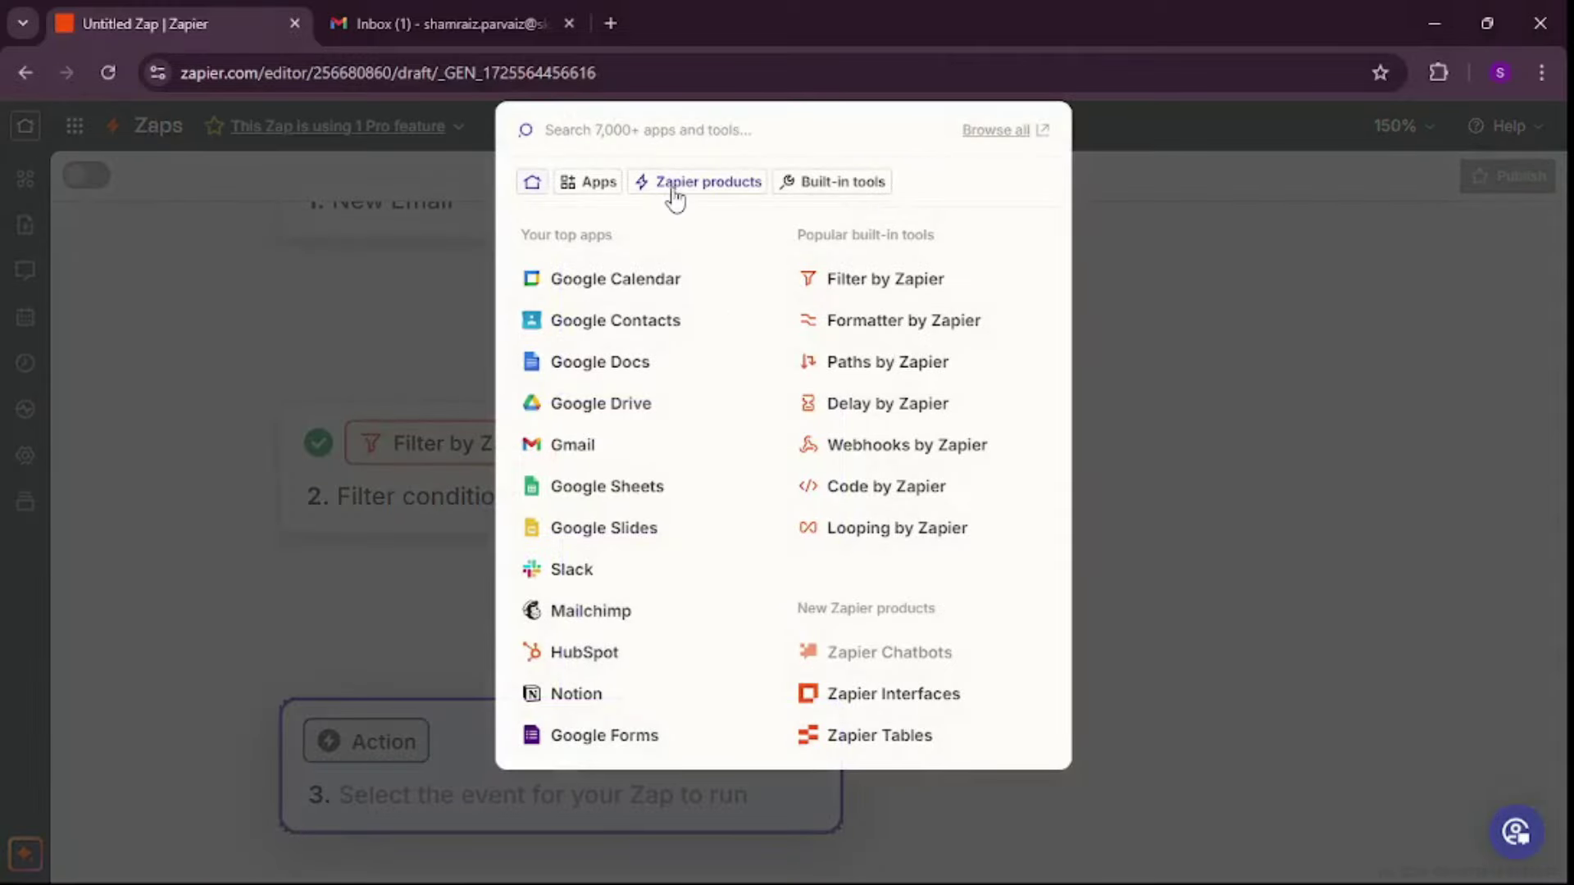
text(slack)
key(Return)
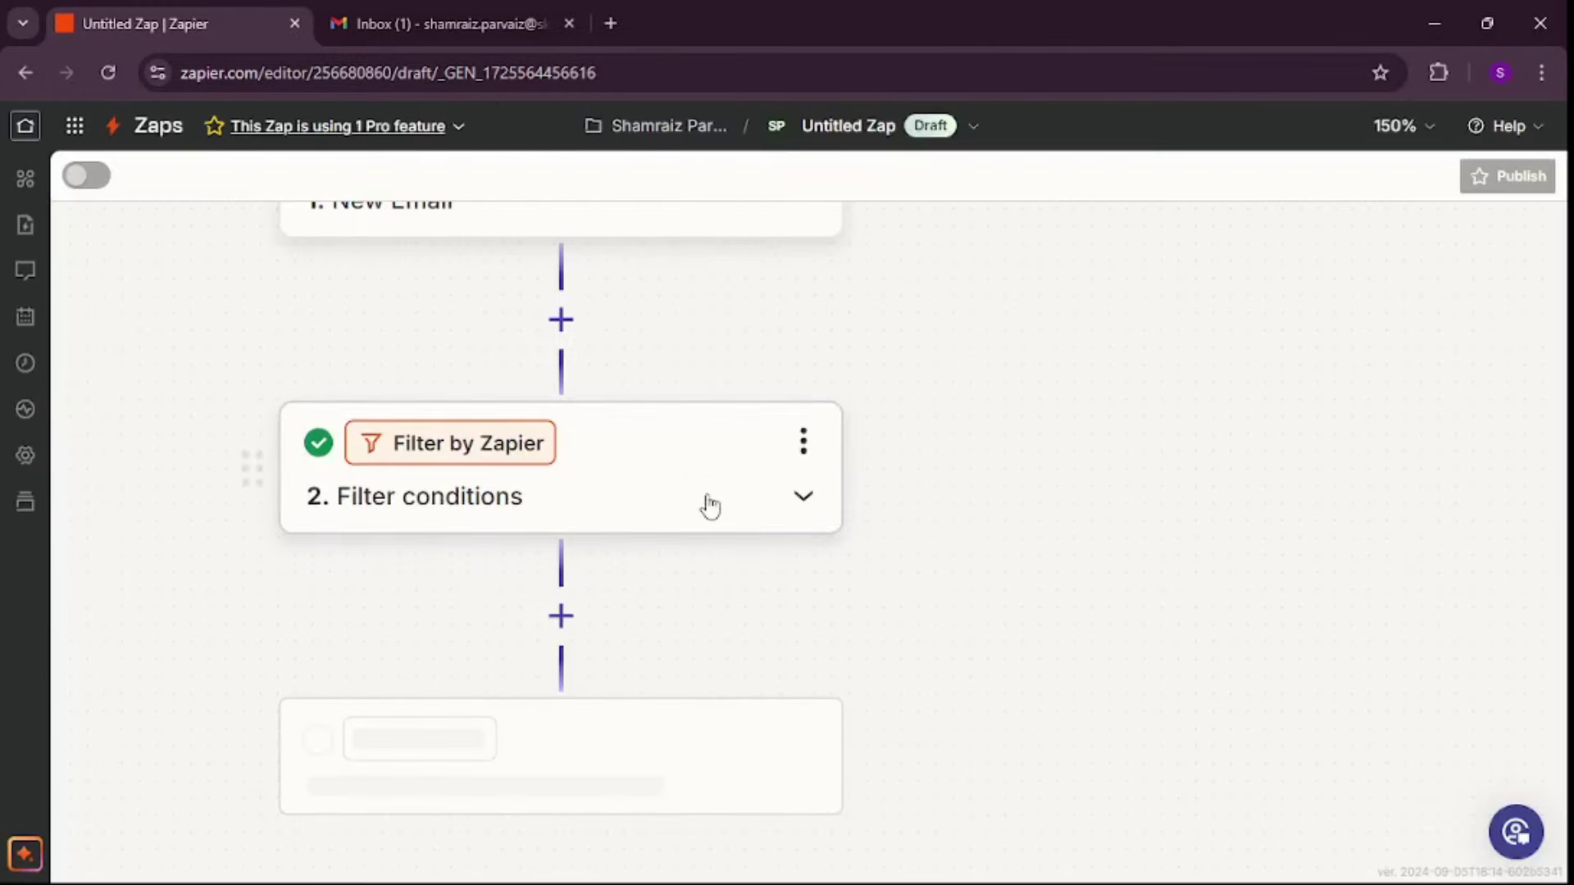
click(1228, 498)
scroll(903, 661, down, 8)
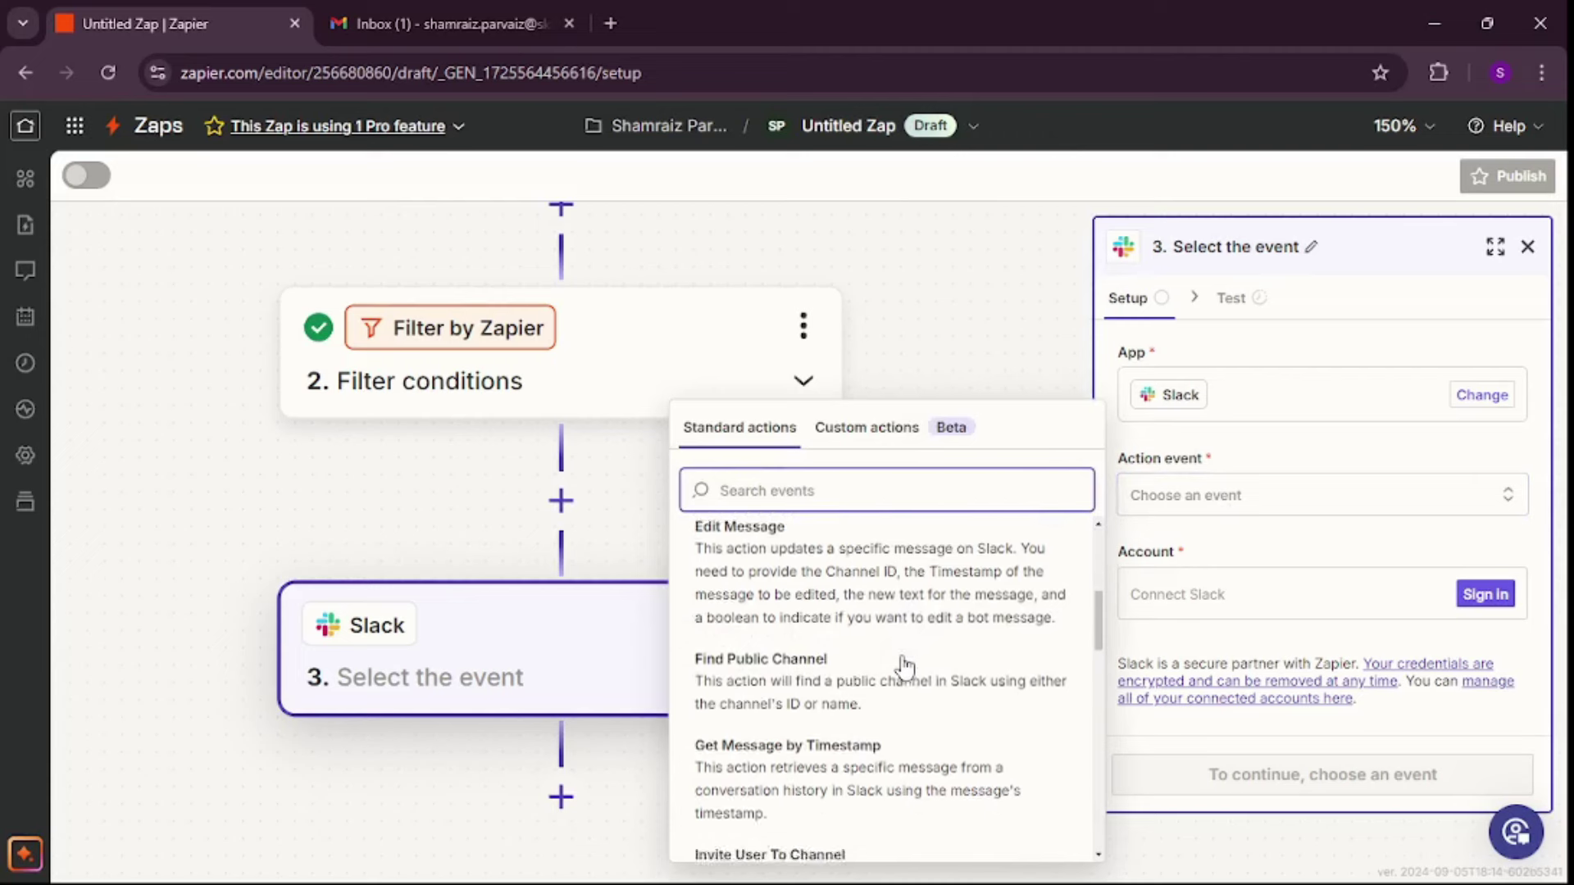
scroll(905, 668, down, 3)
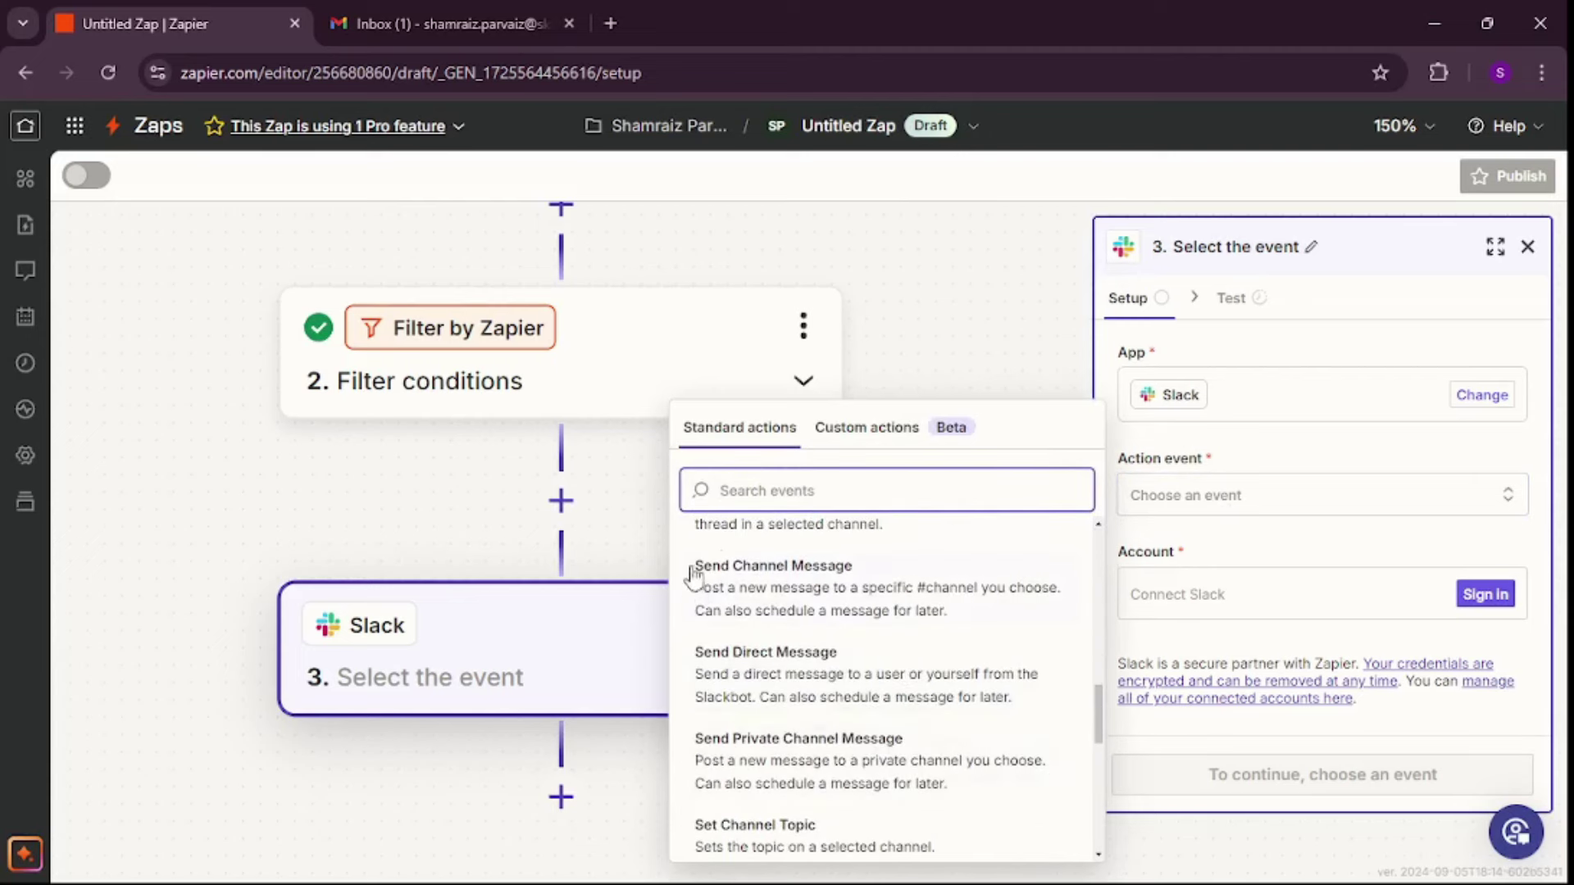
click(795, 601)
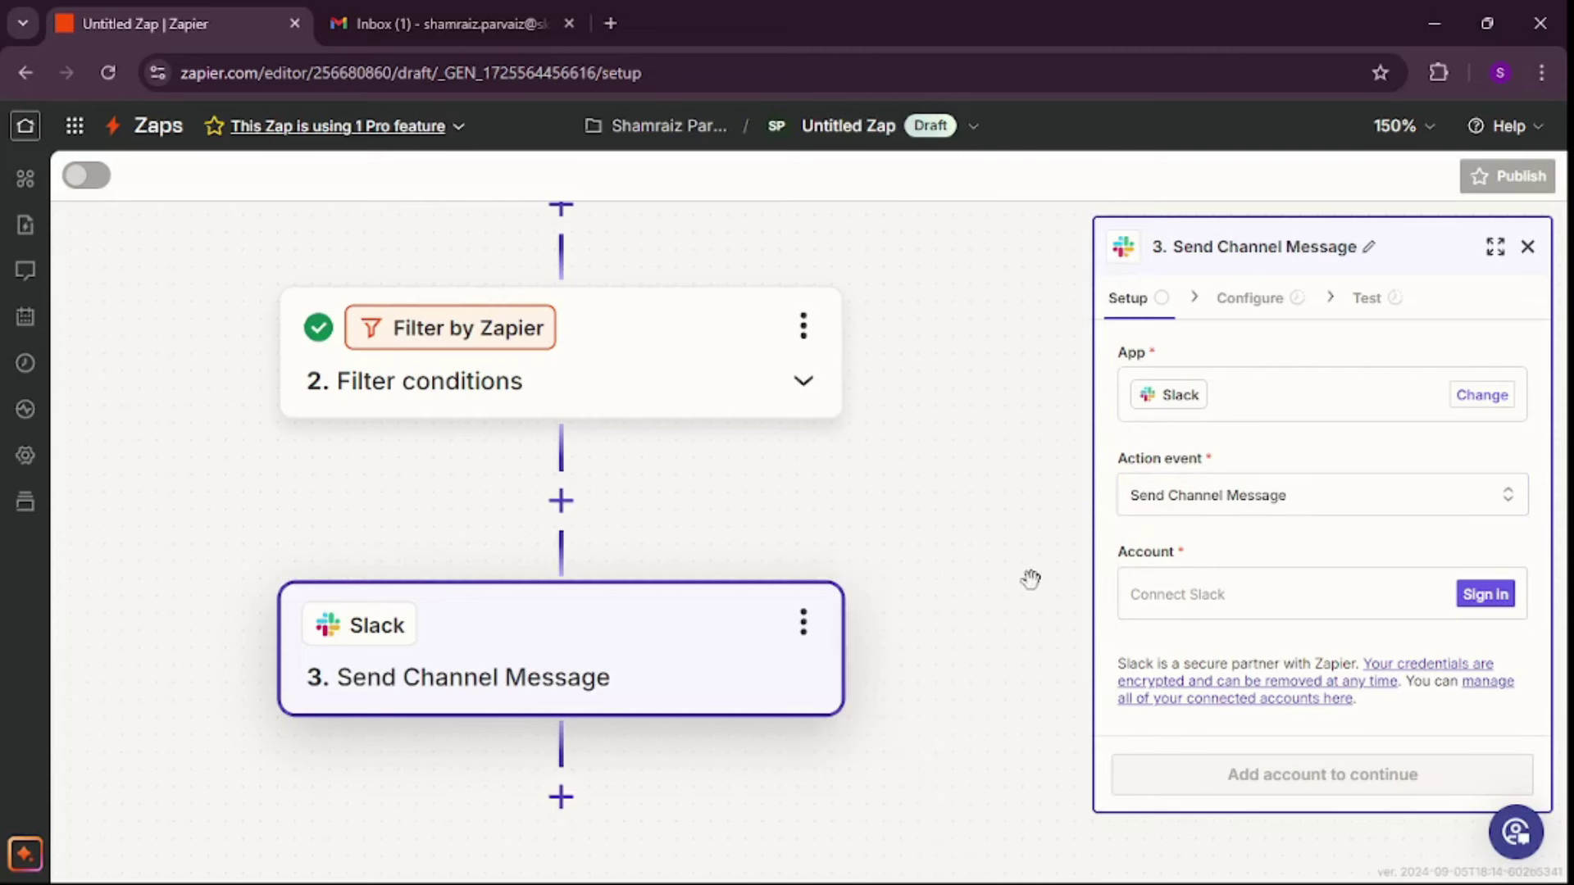
click(1482, 596)
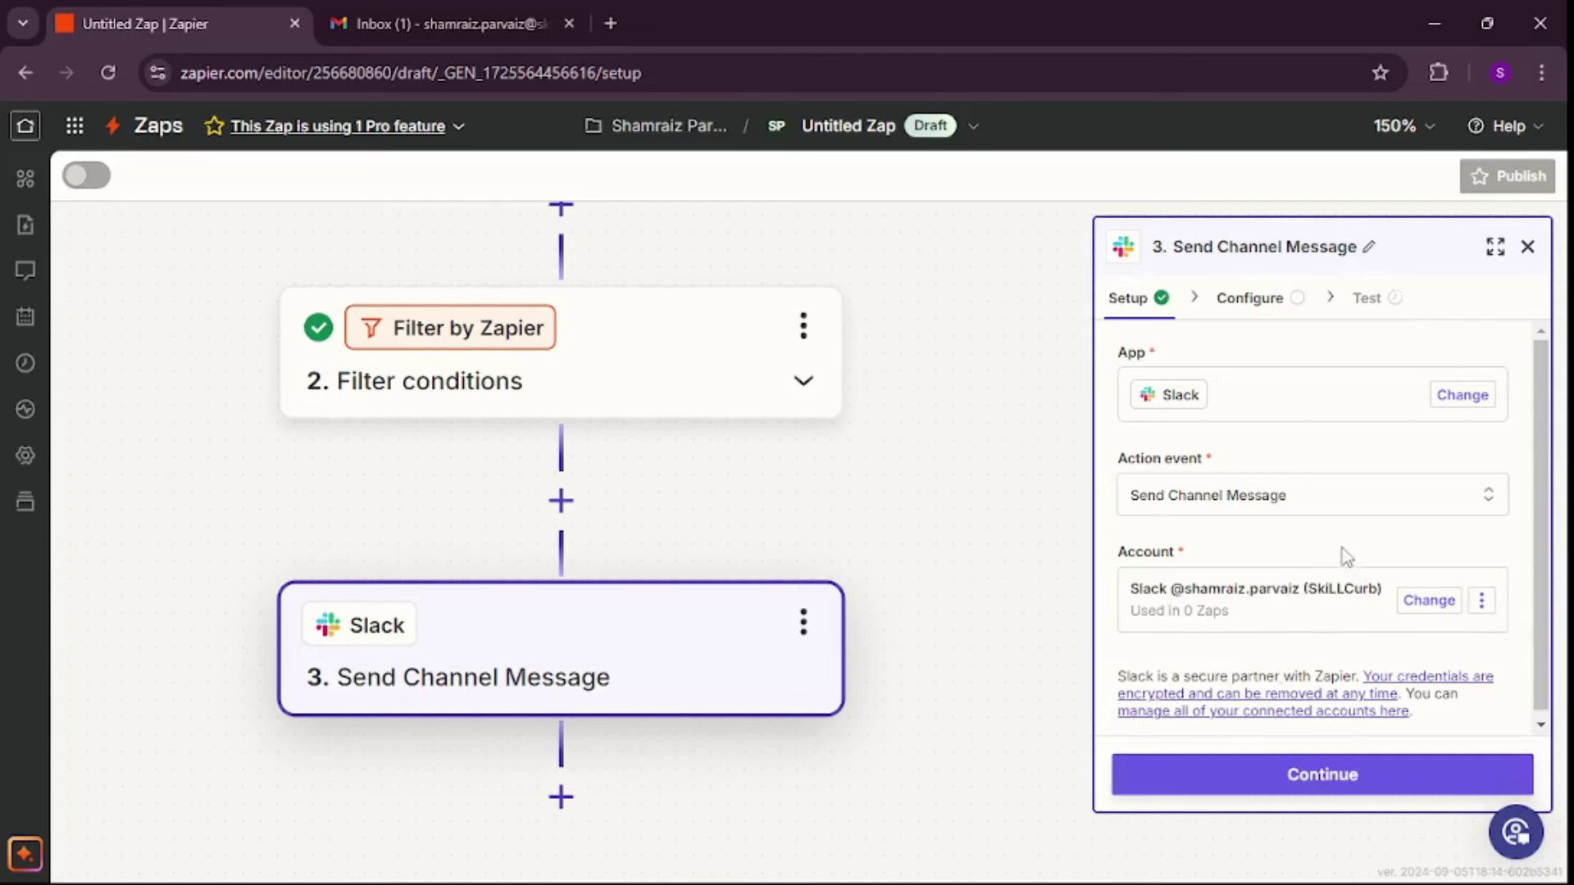
click(1253, 300)
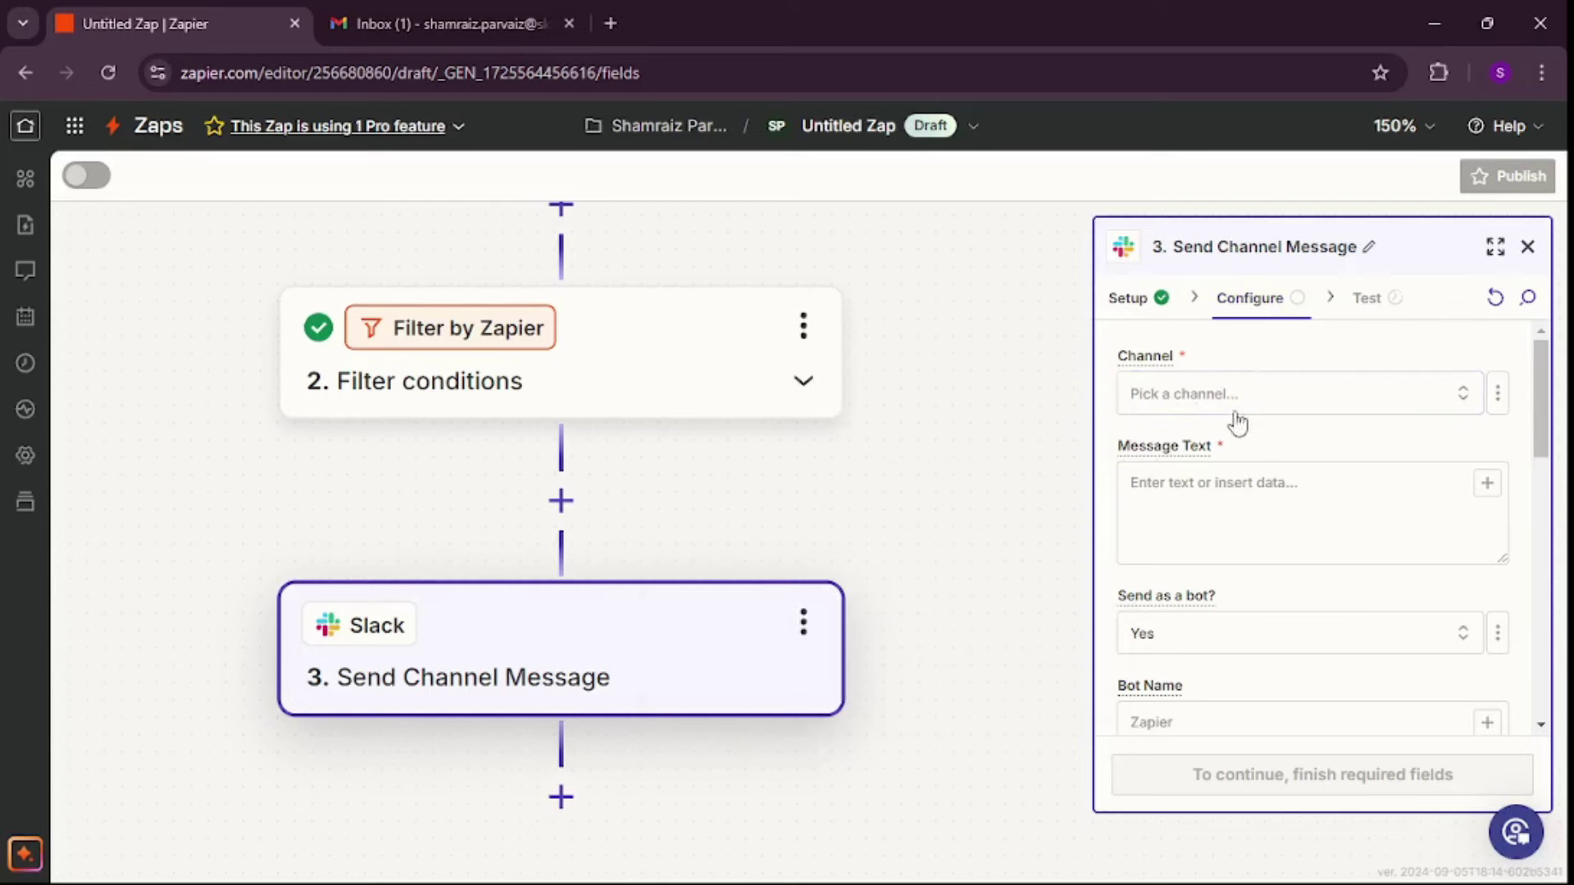
Target the order-email channel and insert the email's Subject and Body Plain into Message Text.
click(1320, 405)
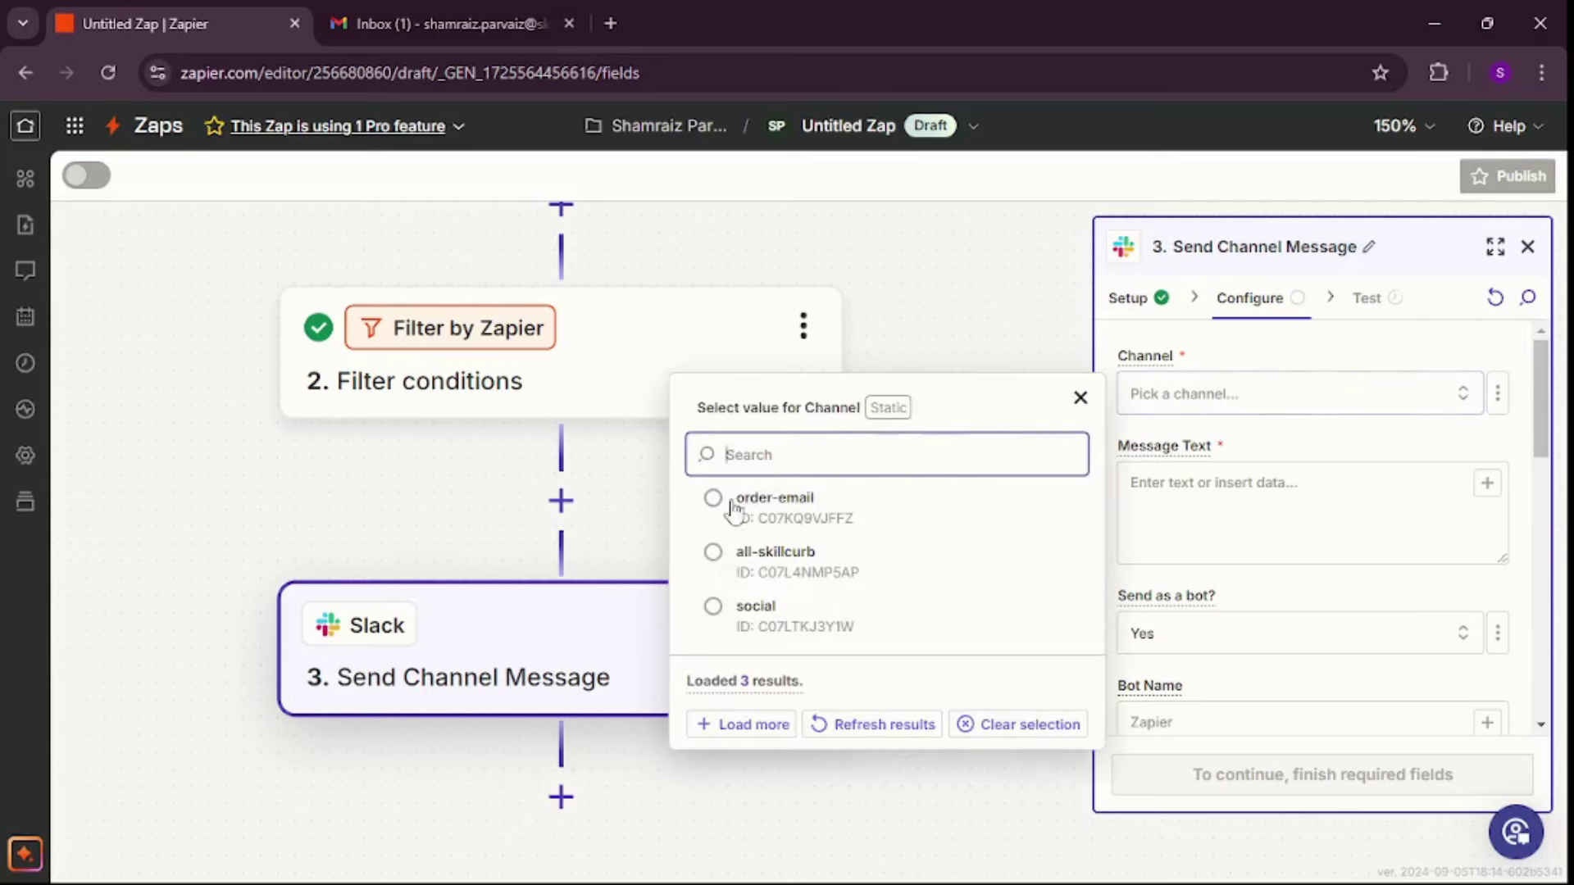
click(717, 493)
click(1268, 486)
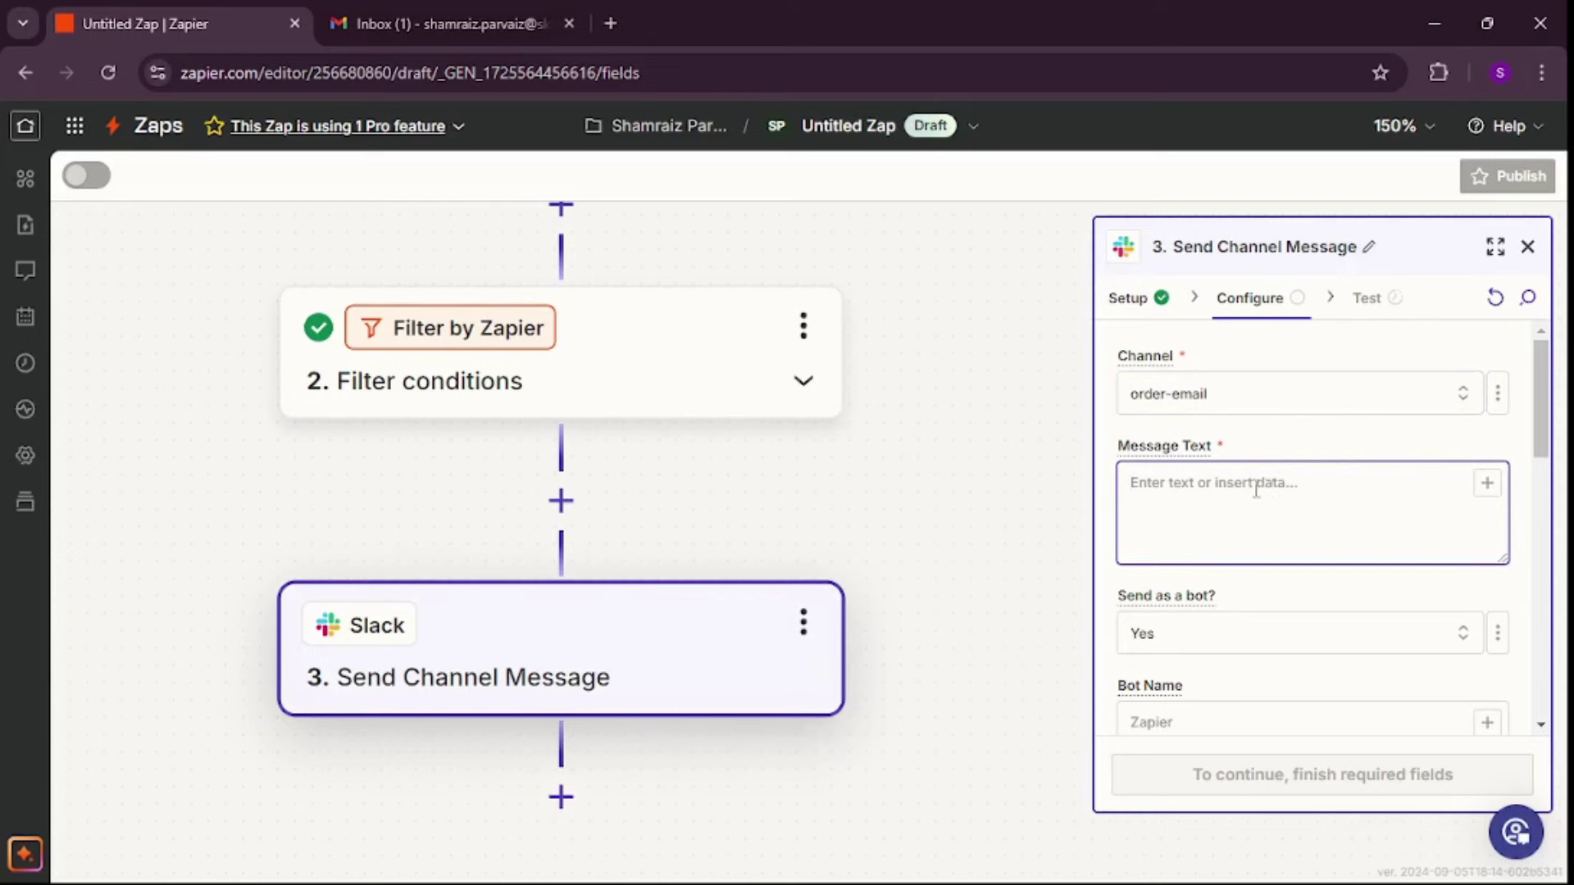
click(1487, 483)
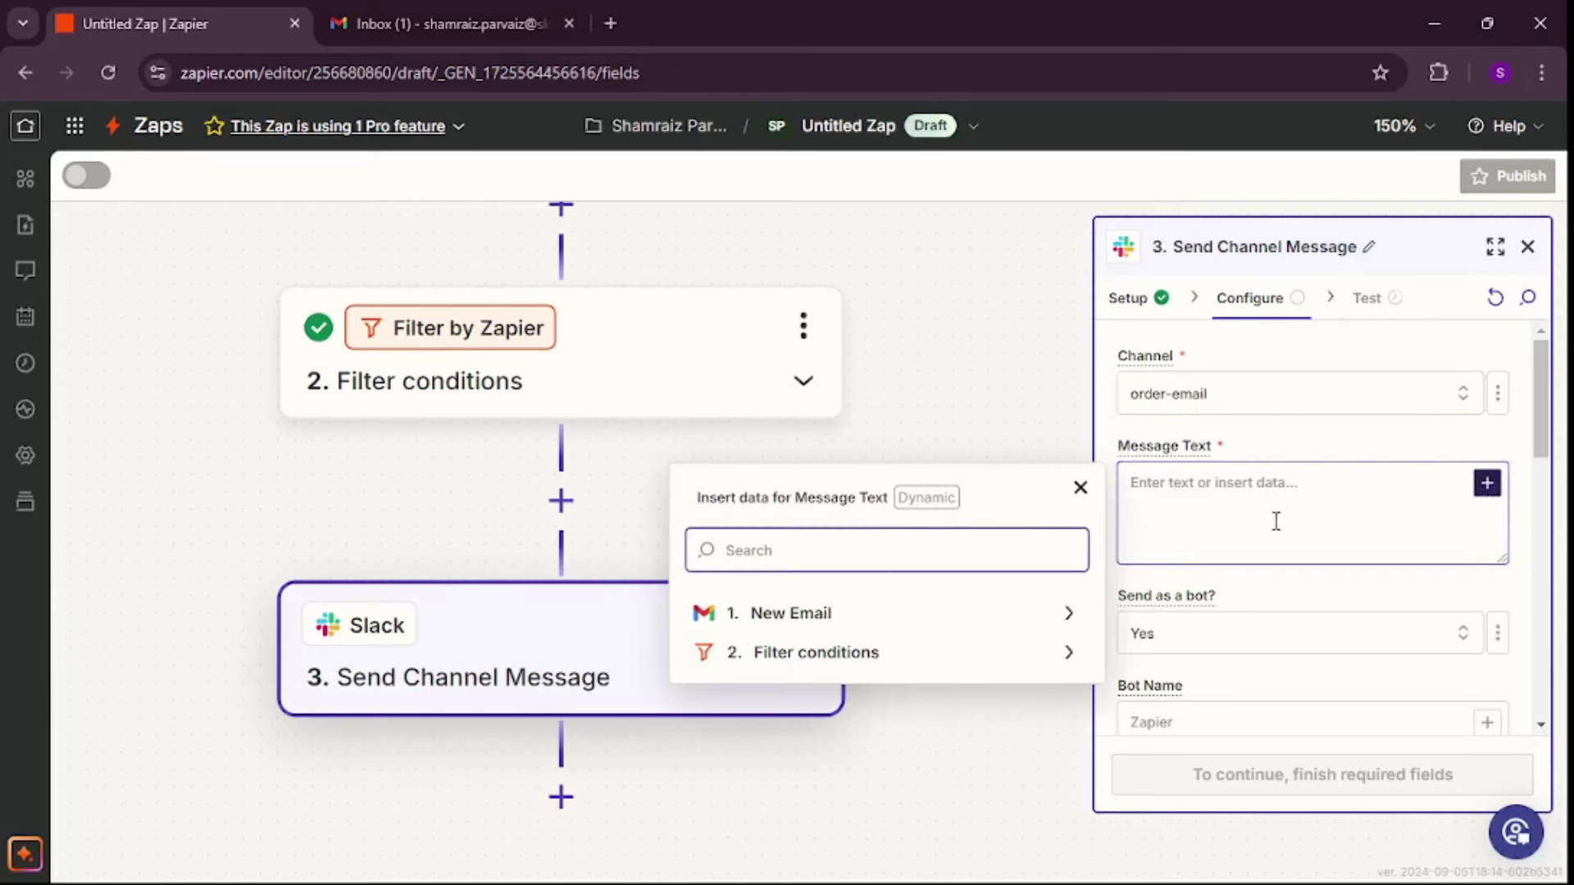
click(1066, 615)
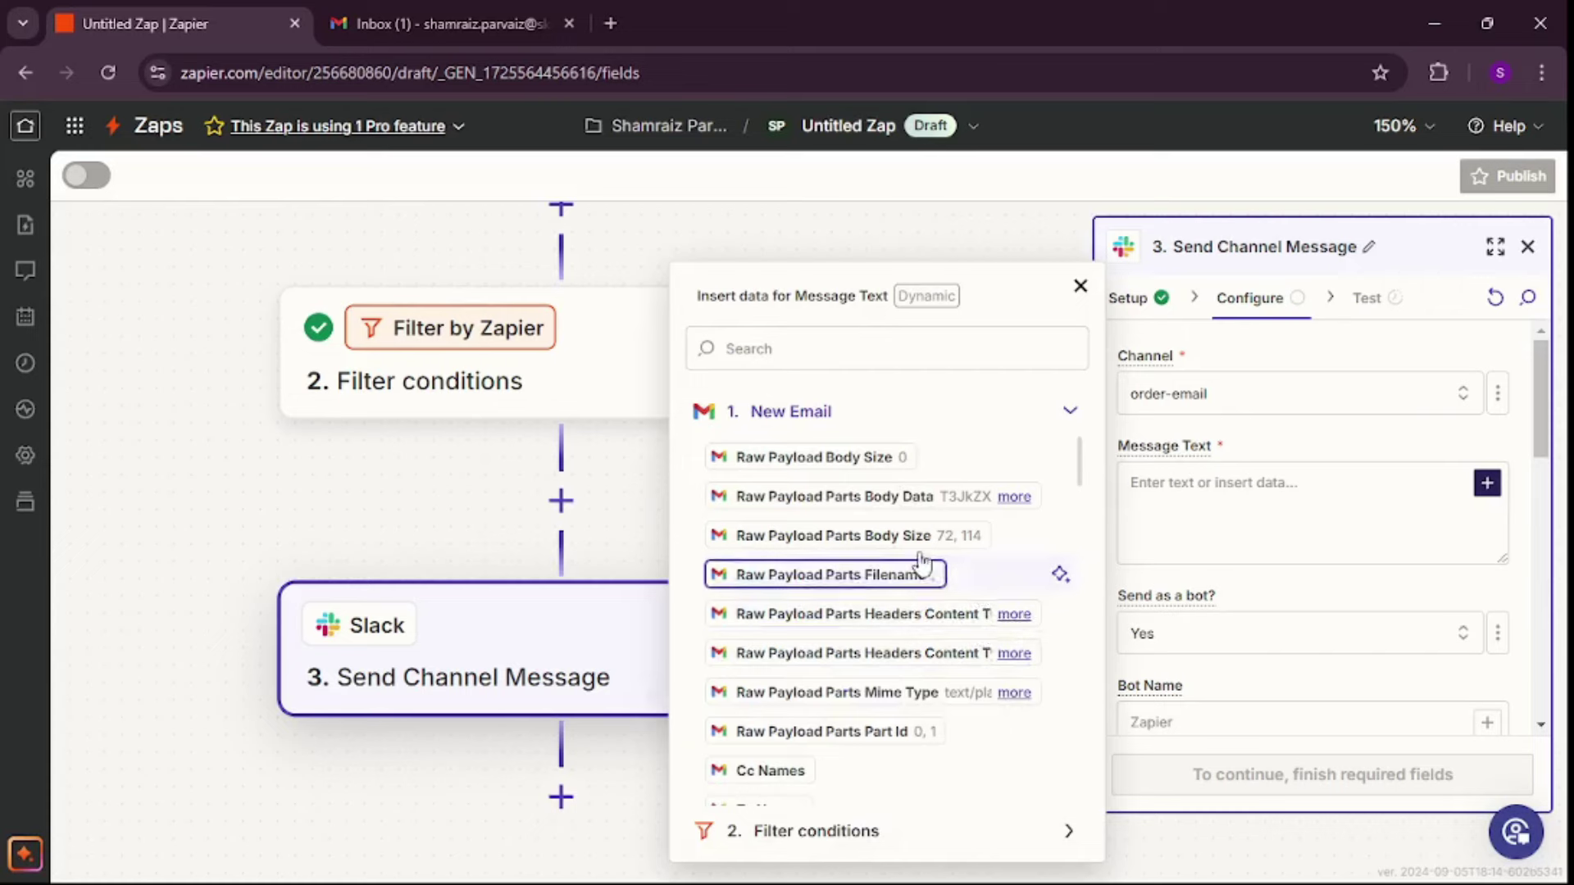
scroll(886, 503, down, 15)
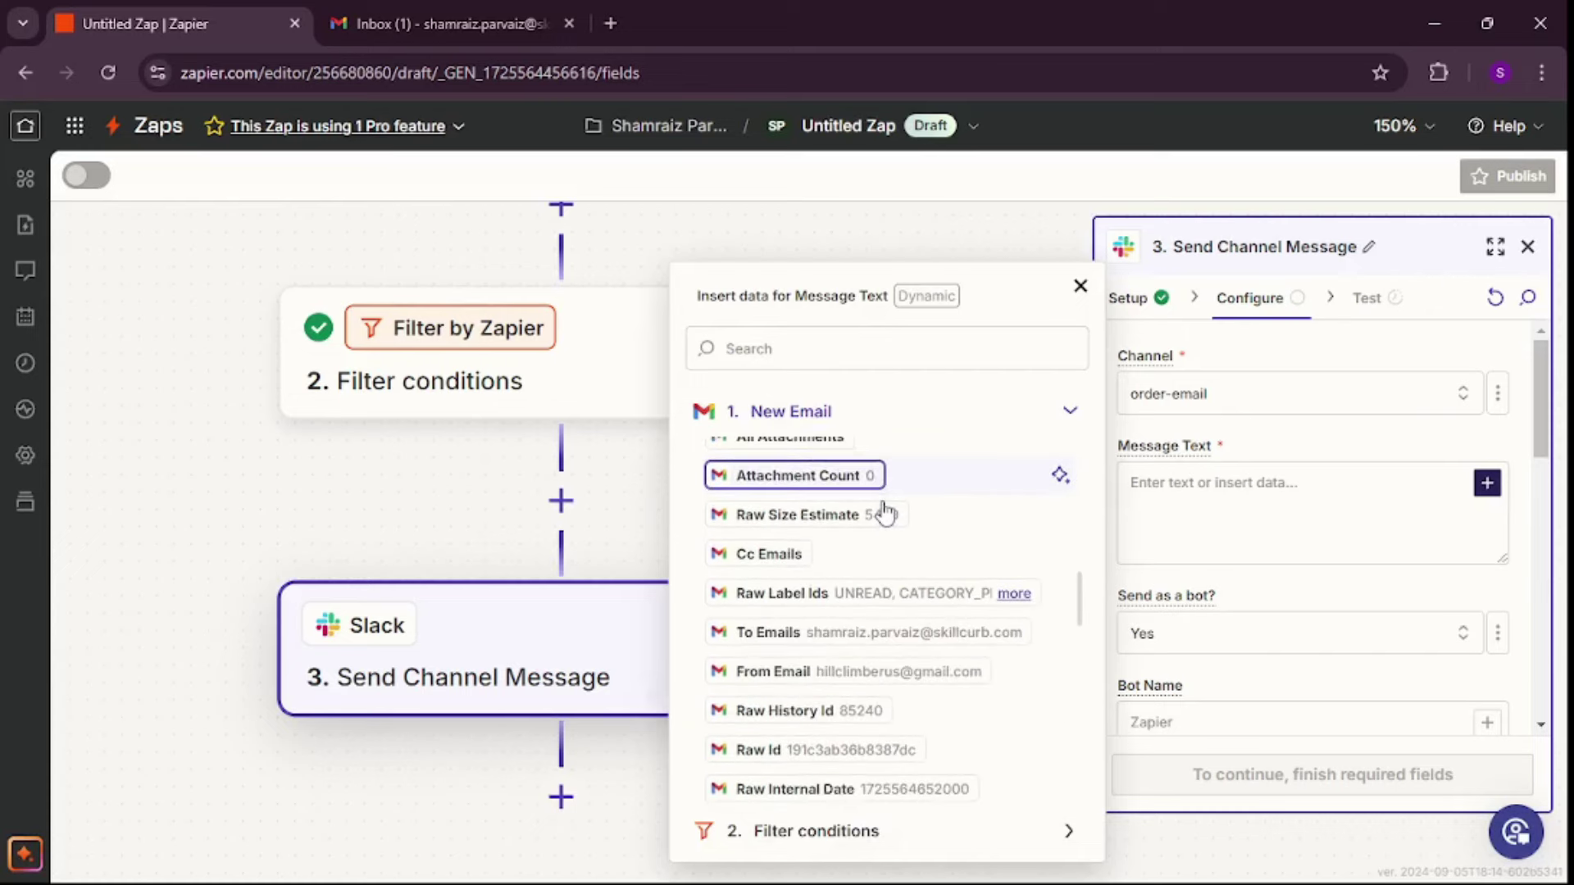
scroll(883, 516, down, 3)
click(981, 618)
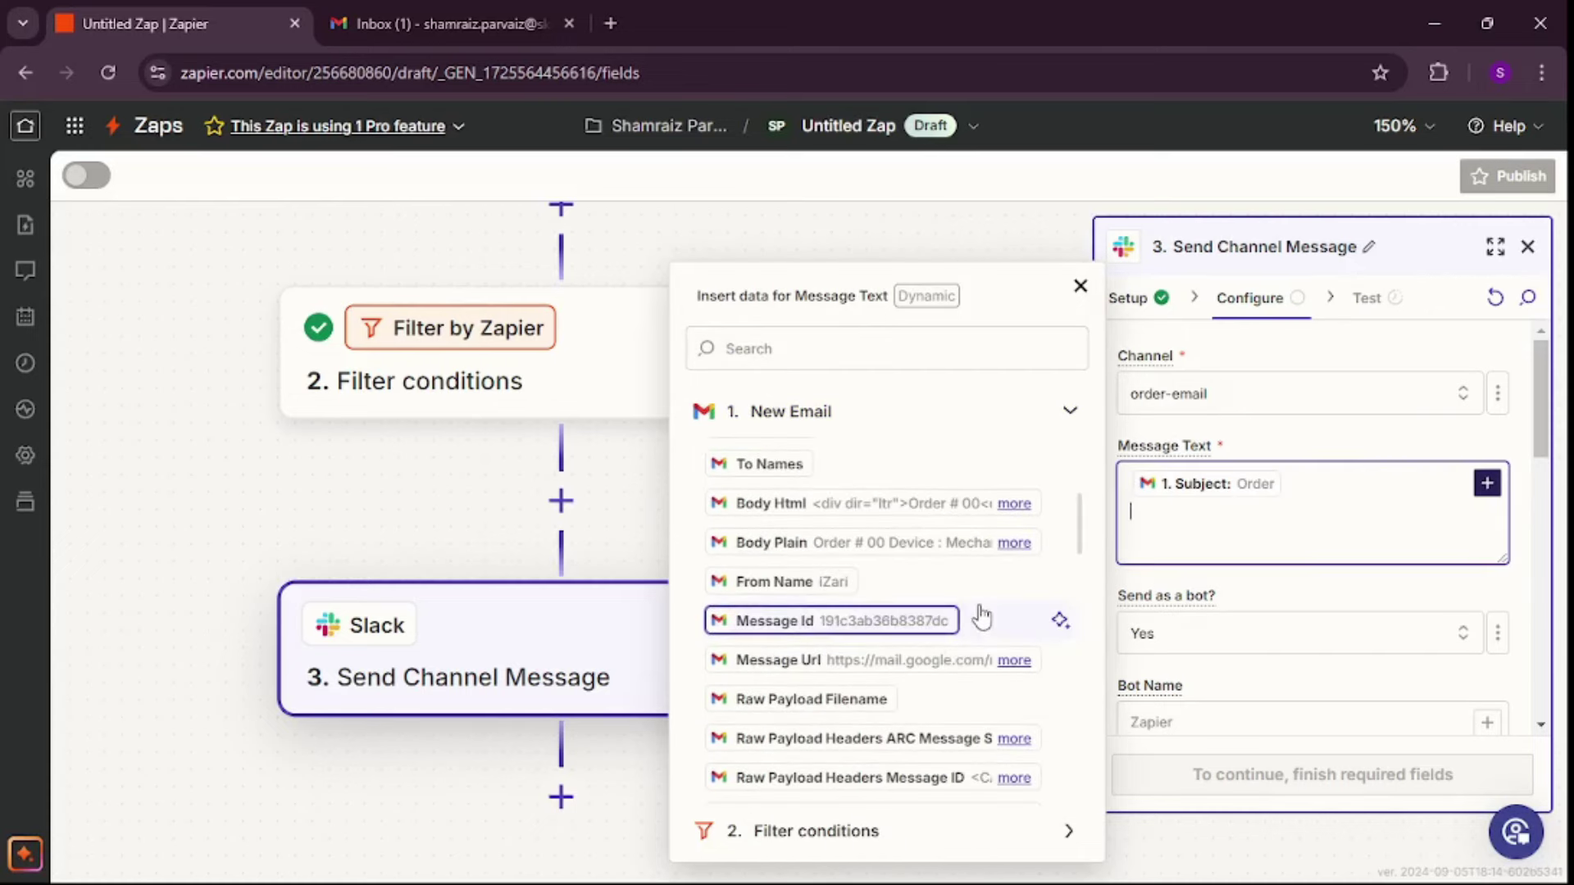
click(792, 546)
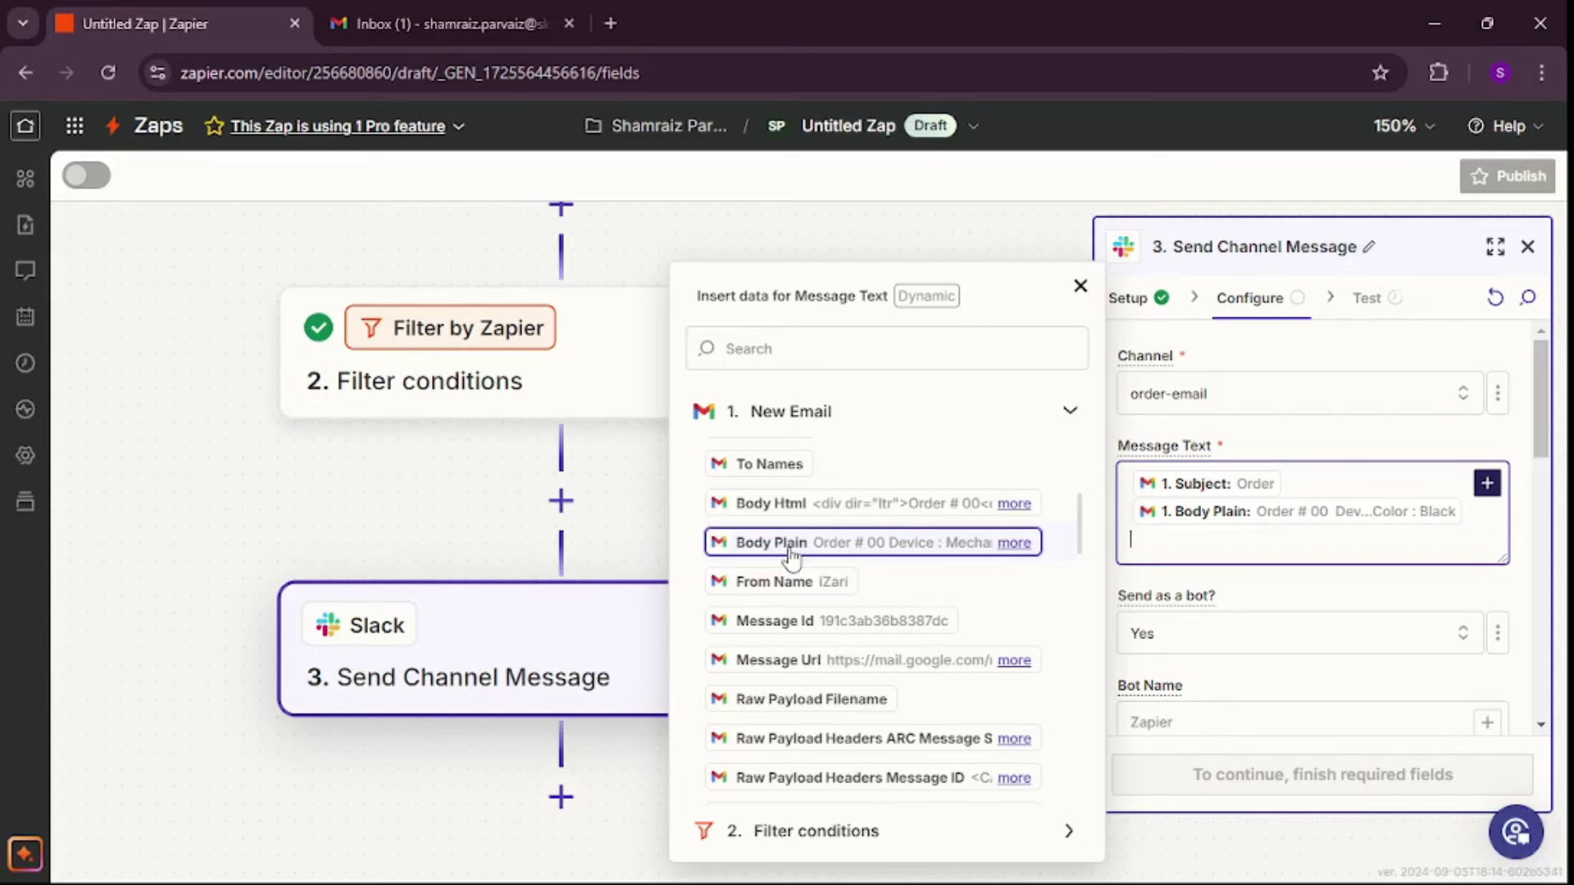
Add 'Please proceed with dispatching !', 'Email link :' with Message Url, and the Date.
text(Please proceed with dispatching)
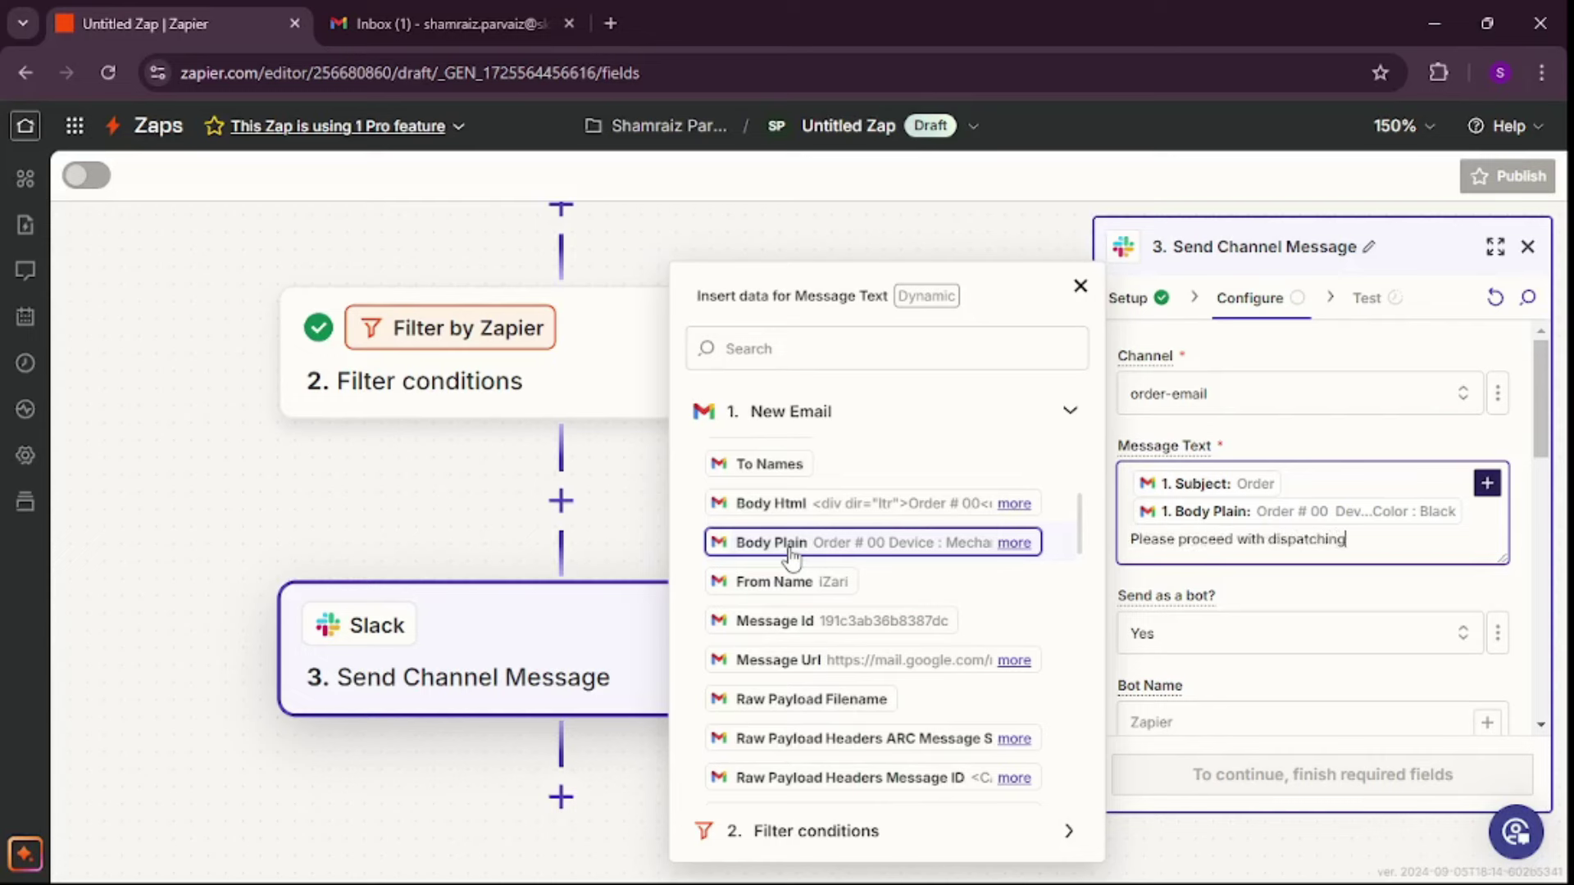
text( !)
key(Return)
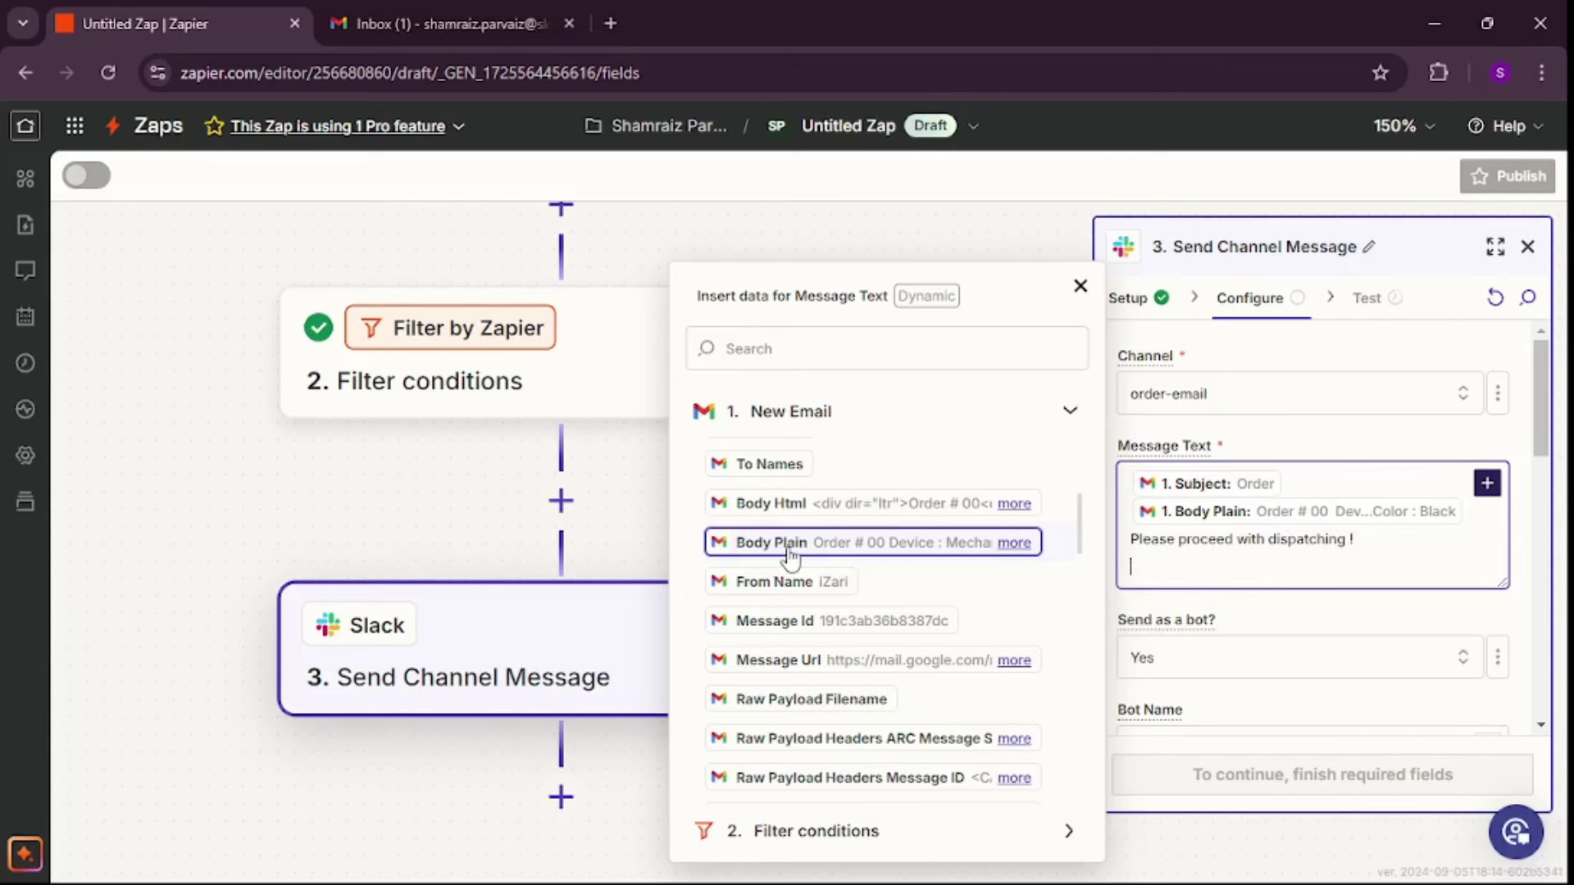
key(Return)
text(Email link :)
scroll(902, 533, up, 4)
scroll(918, 566, down, 4)
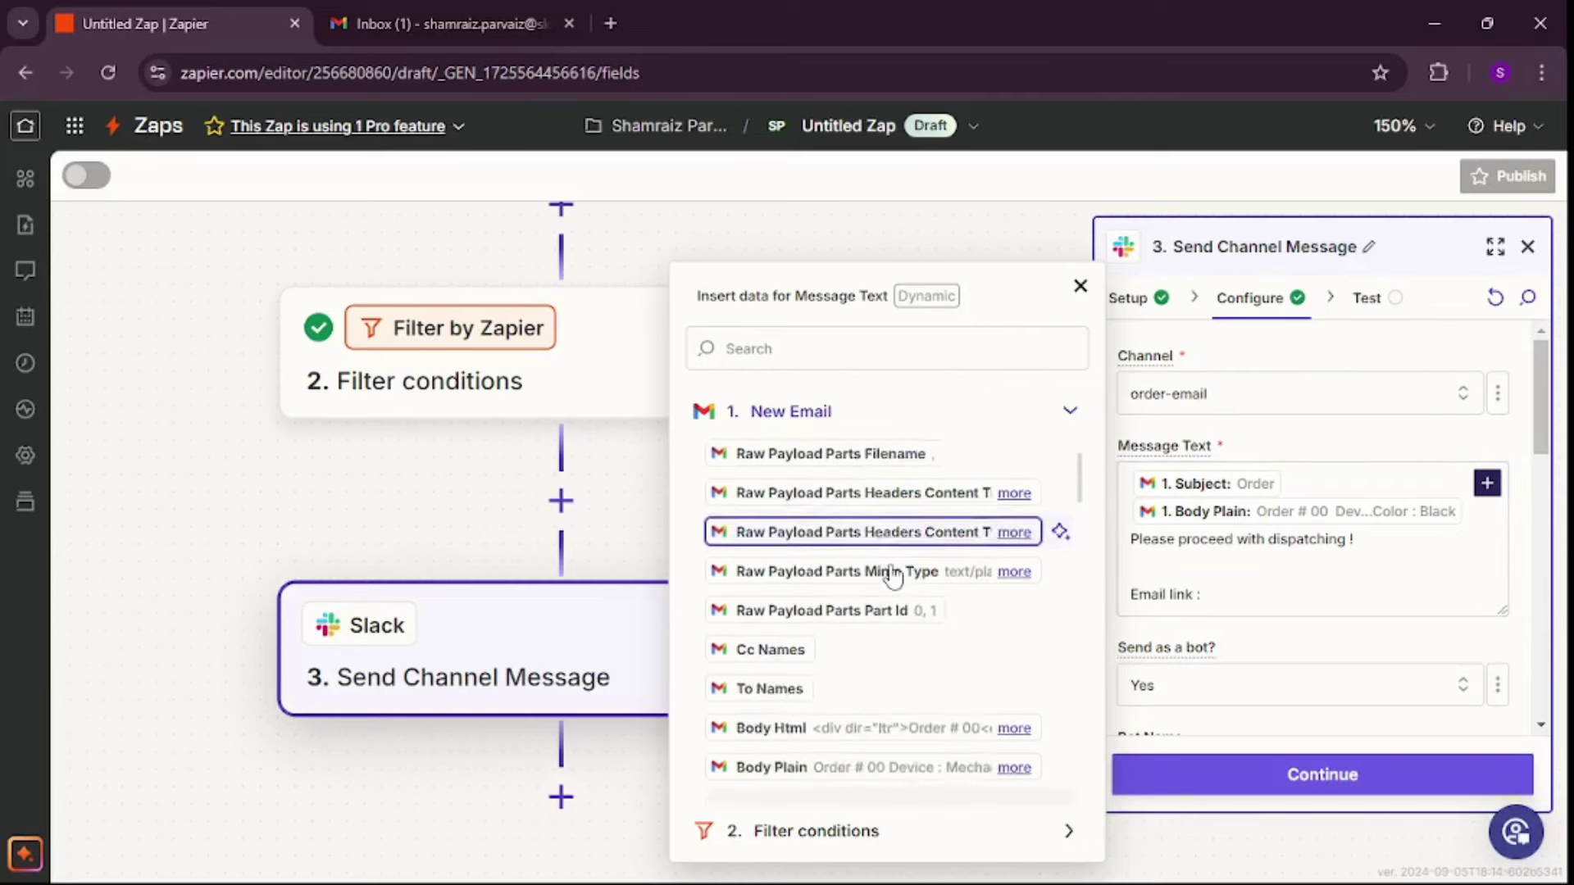
scroll(910, 565, down, 6)
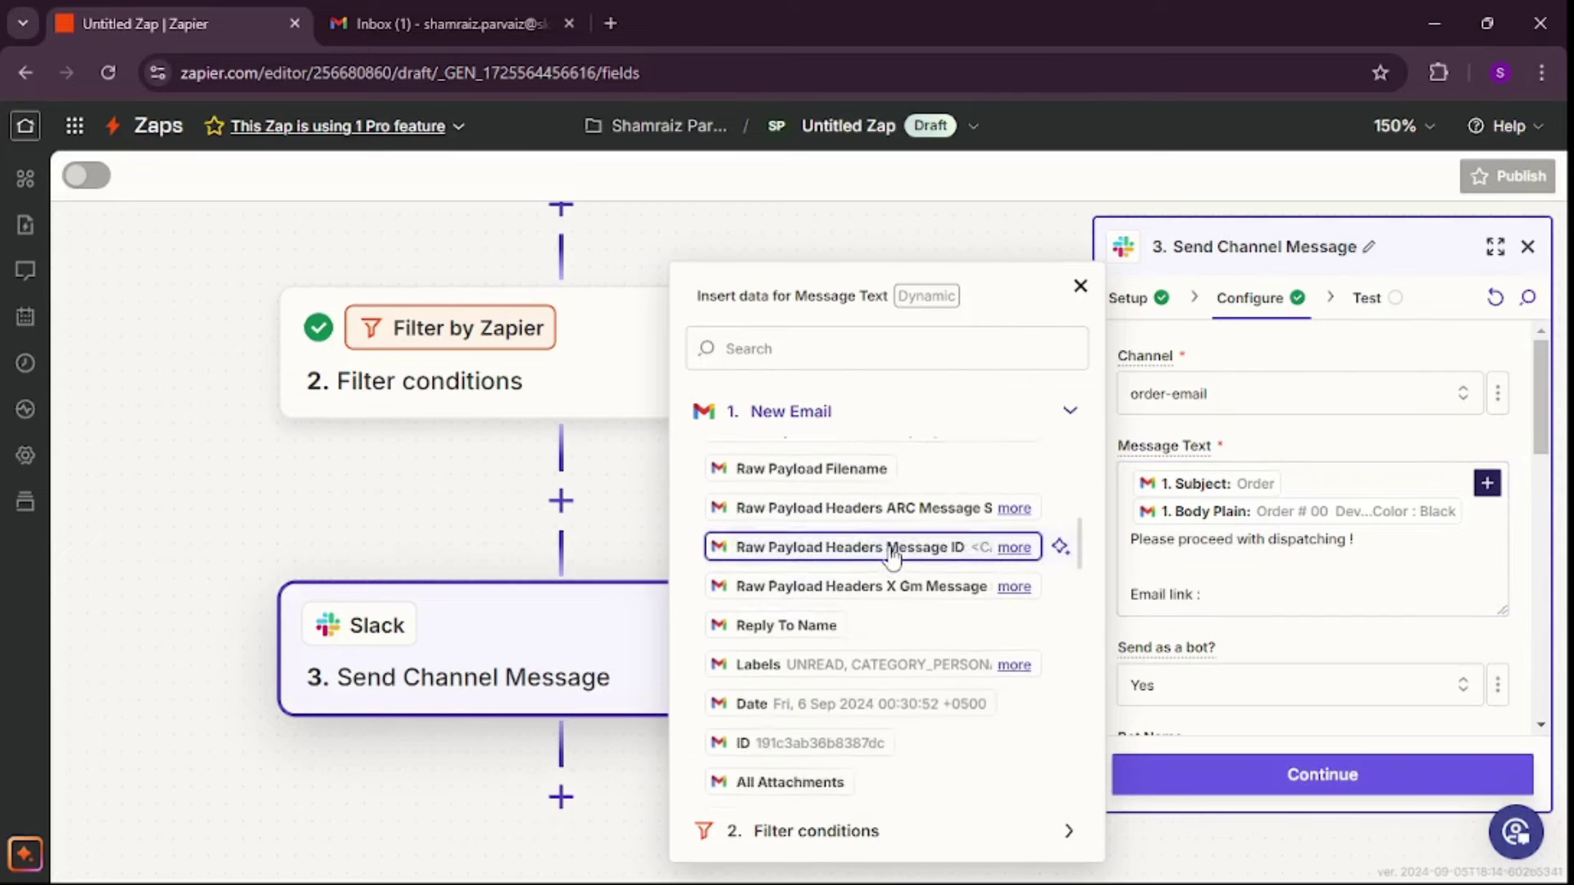
scroll(935, 544, up, 3)
click(940, 549)
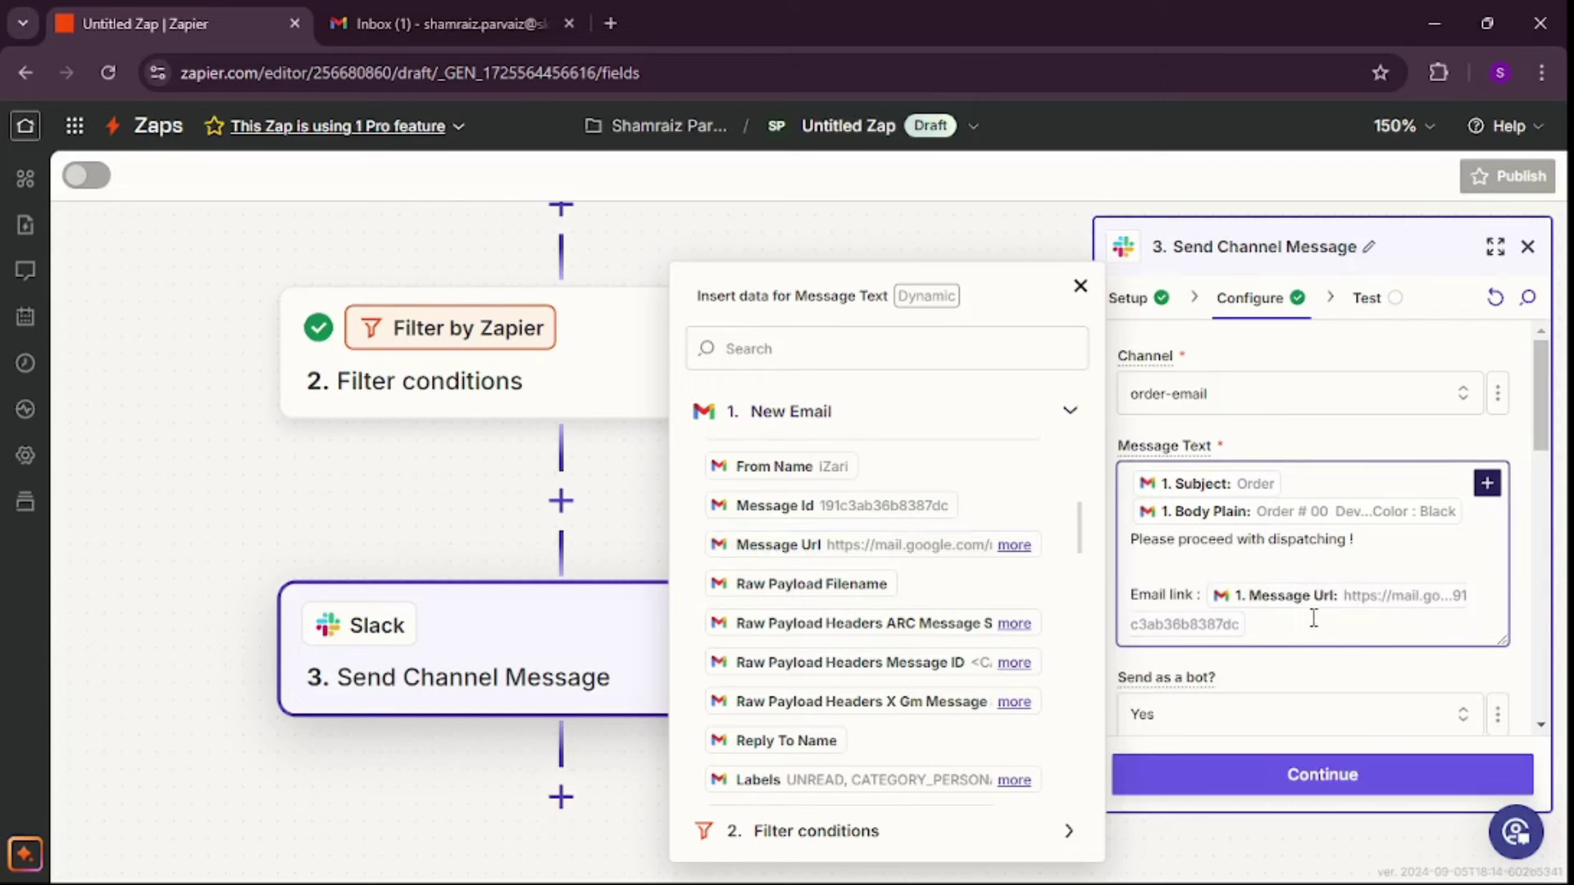
key(Return)
key(Return)
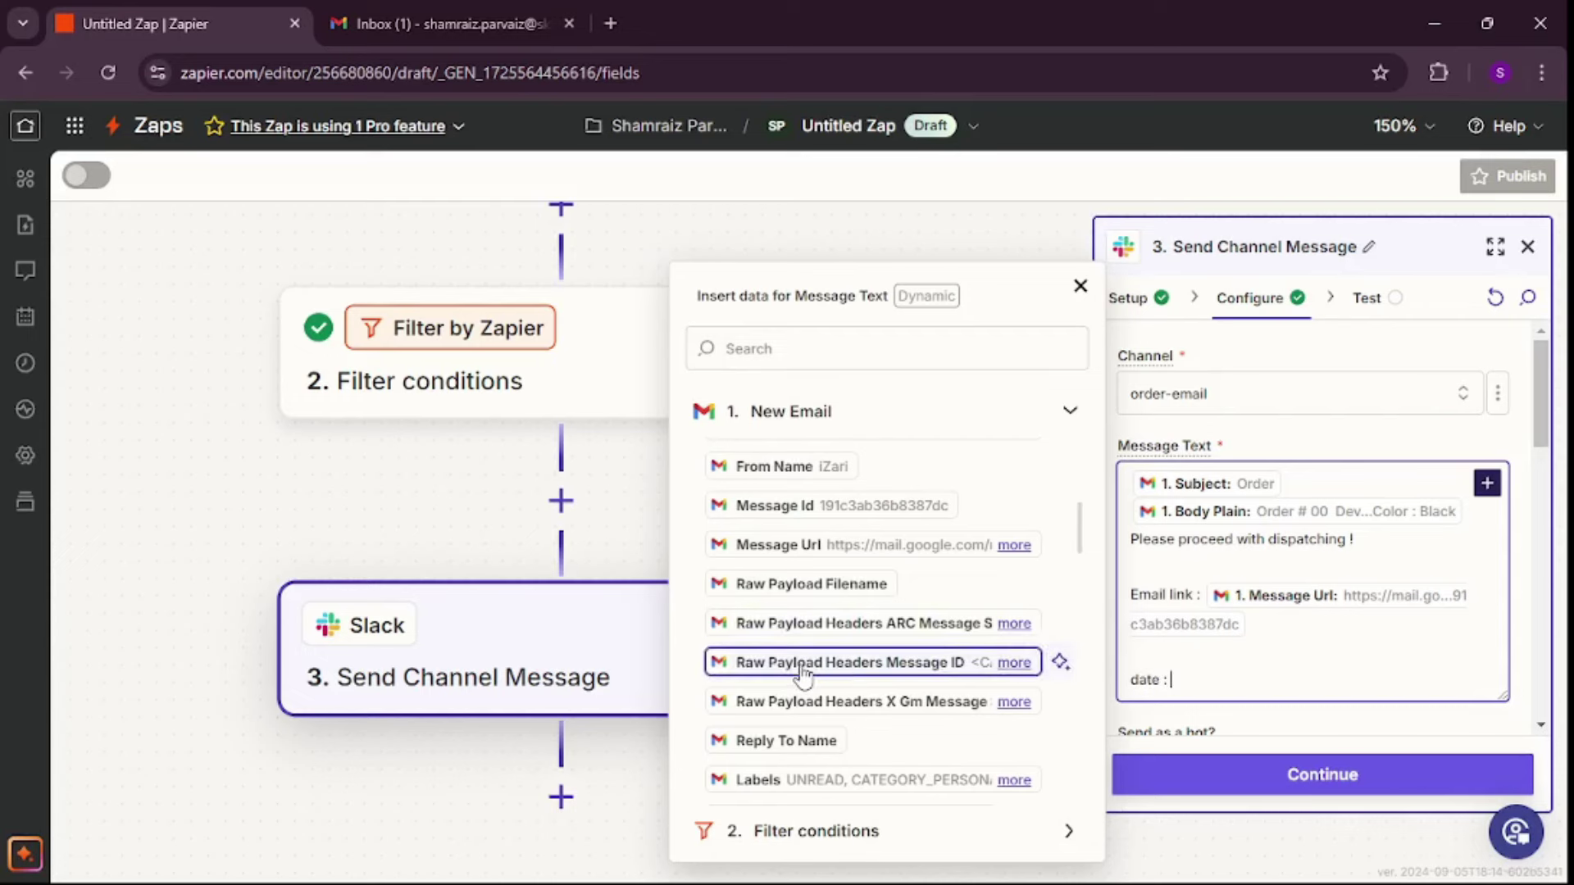
scroll(820, 652, down, 4)
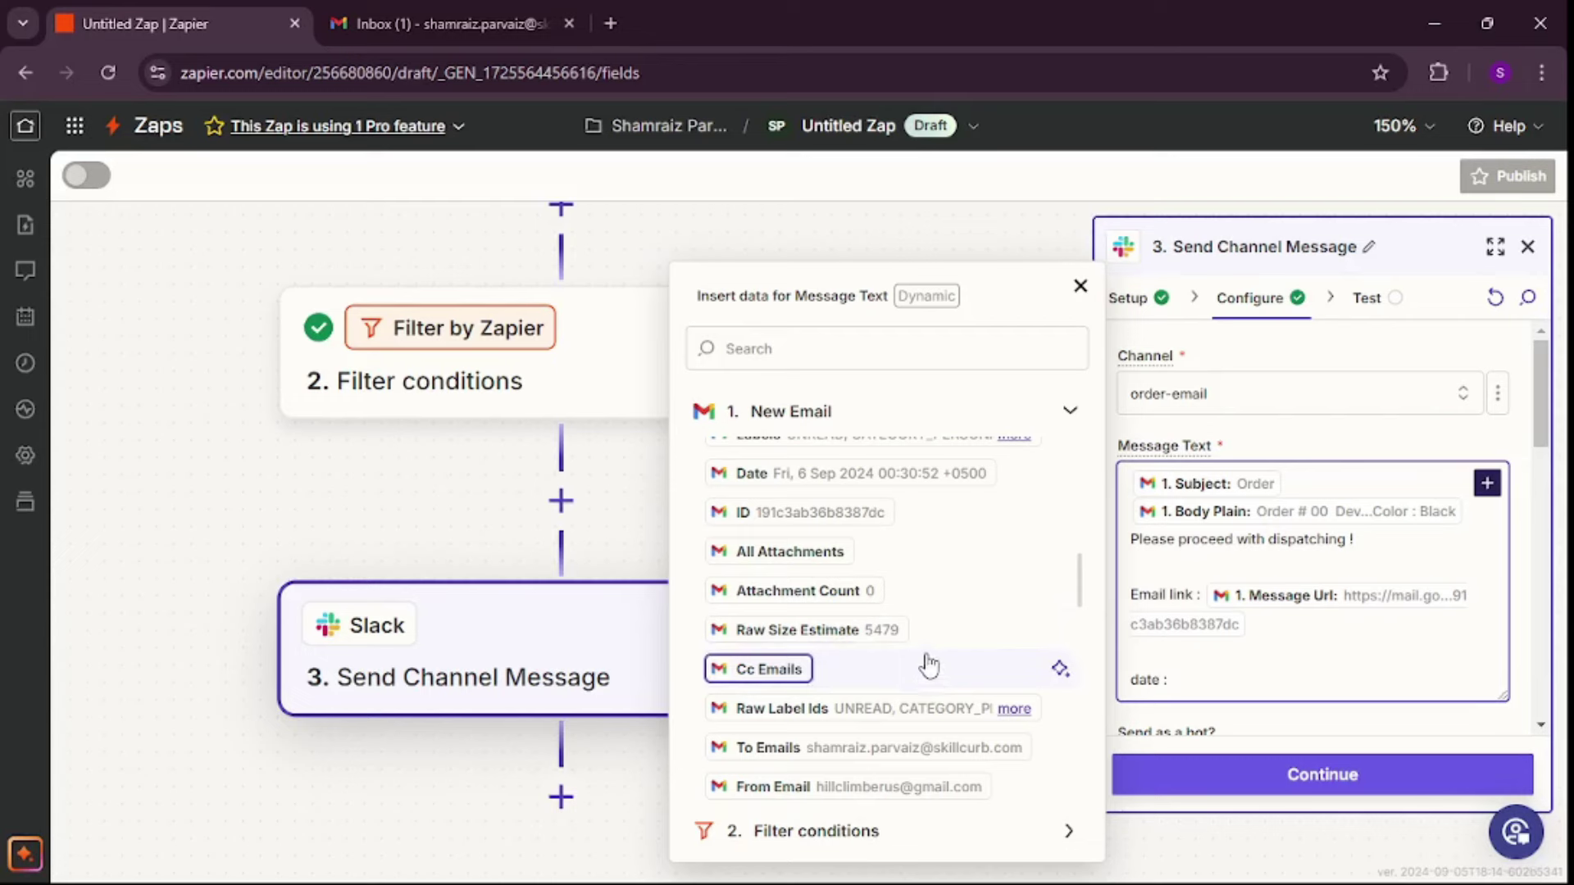
click(779, 484)
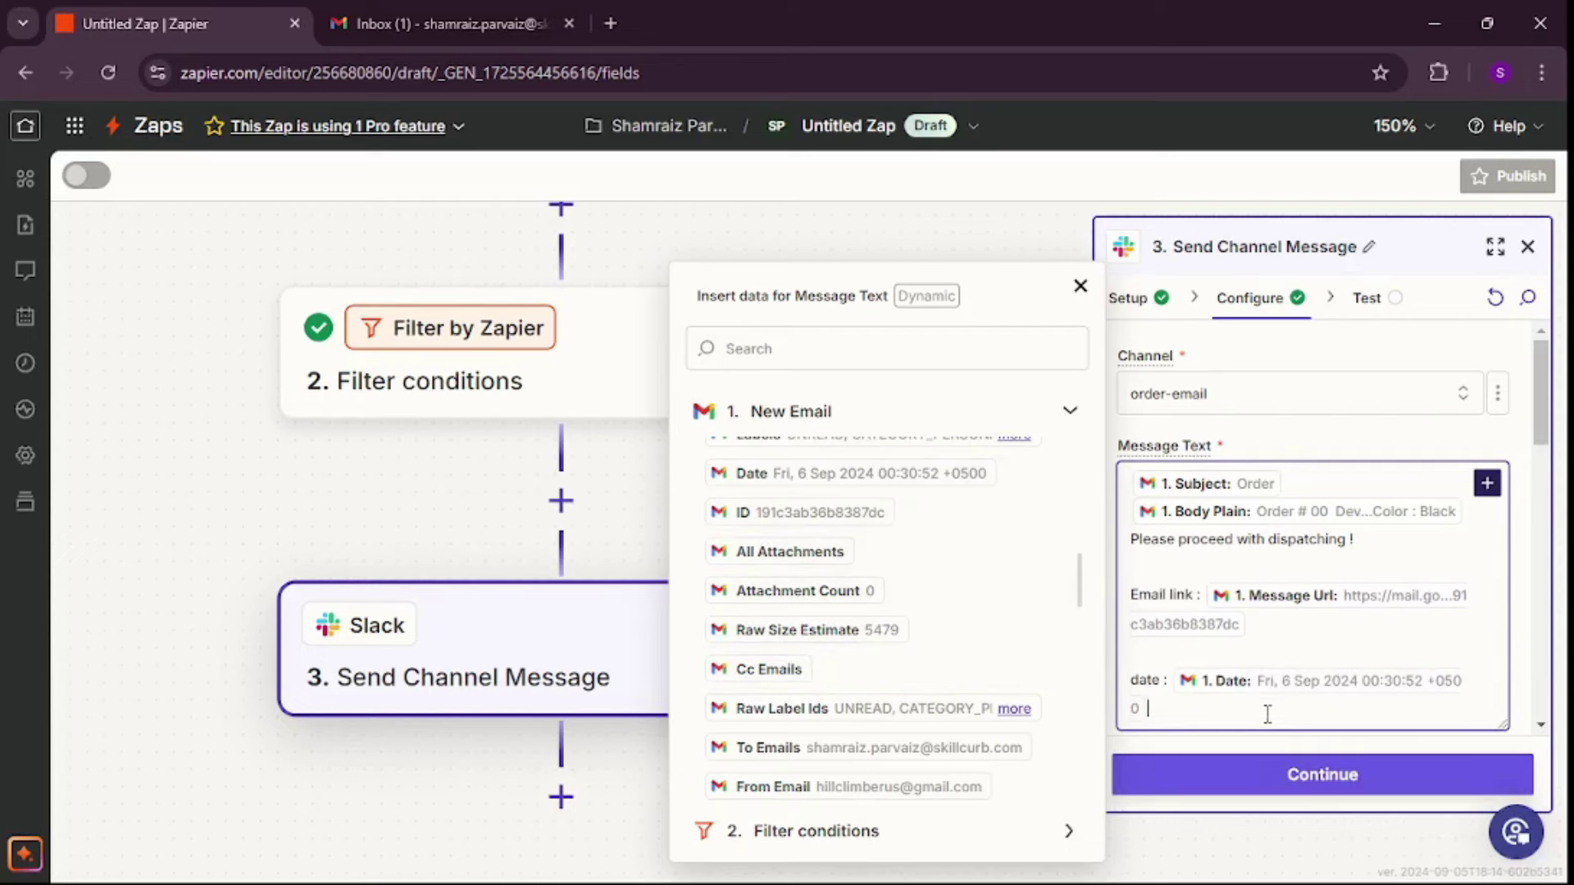
click(1441, 434)
Name the Slack bot 'Zapier email bot'.
scroll(1416, 457, down, 4)
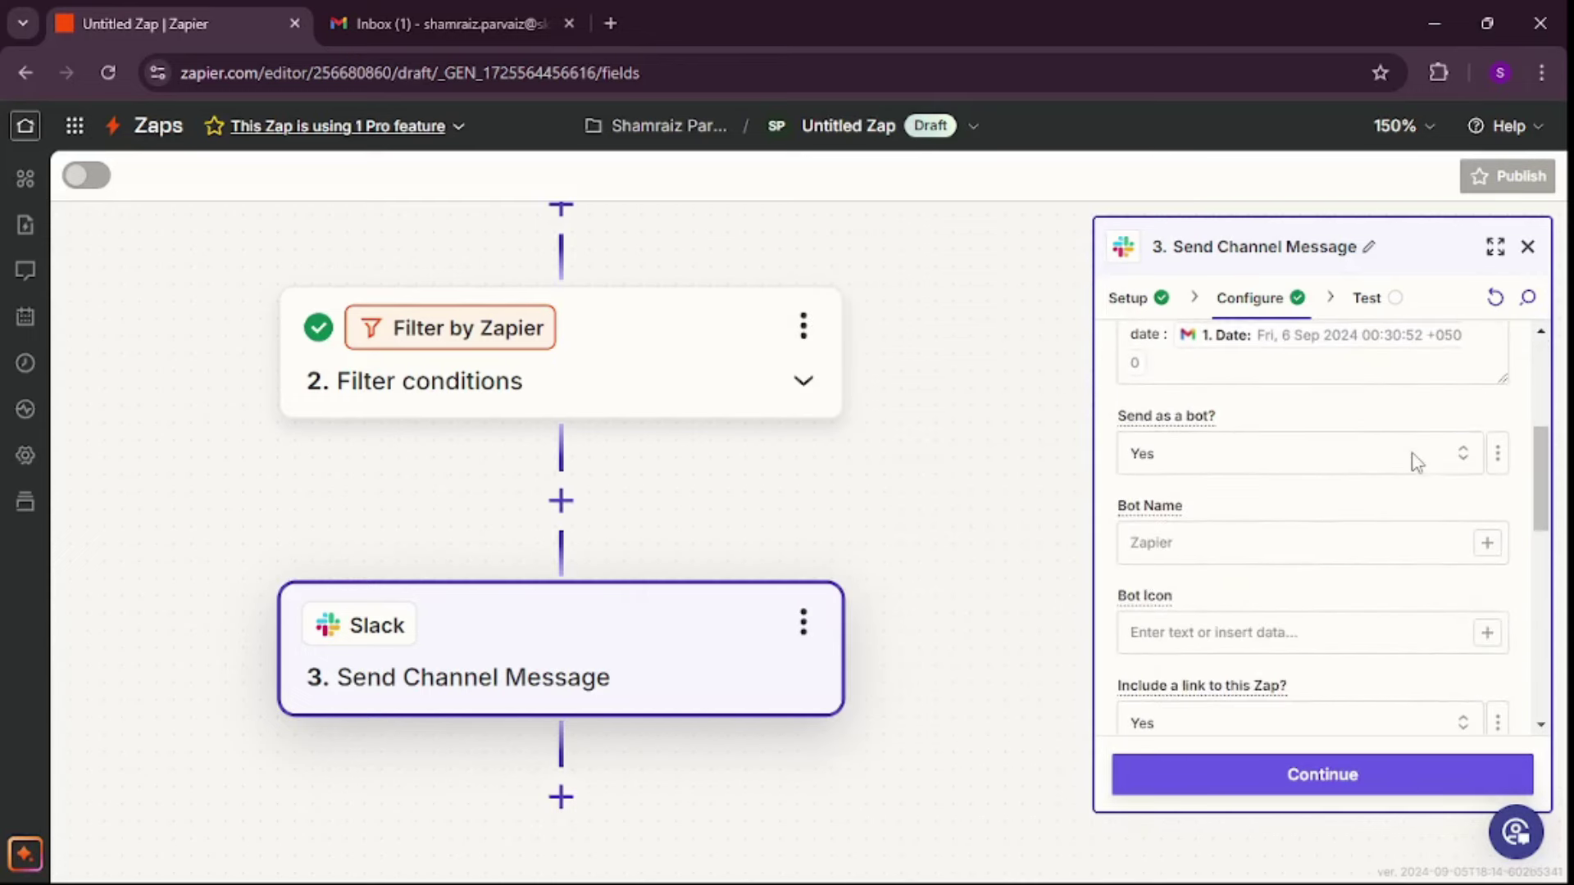
scroll(1271, 467, down, 1)
click(1226, 444)
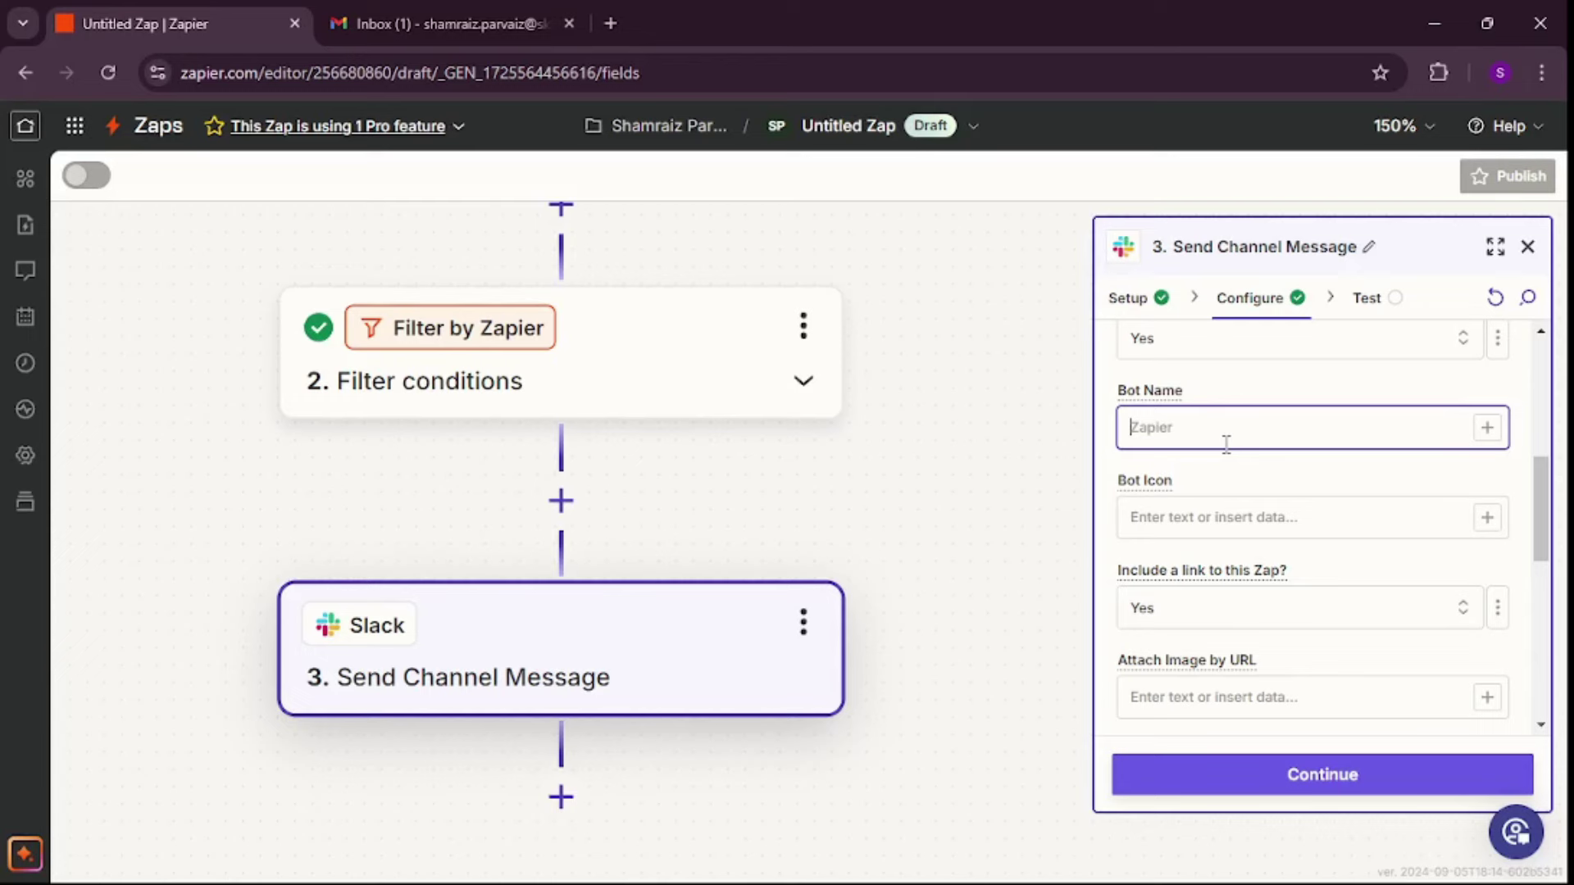
text(Zapier email bot)
click(1223, 480)
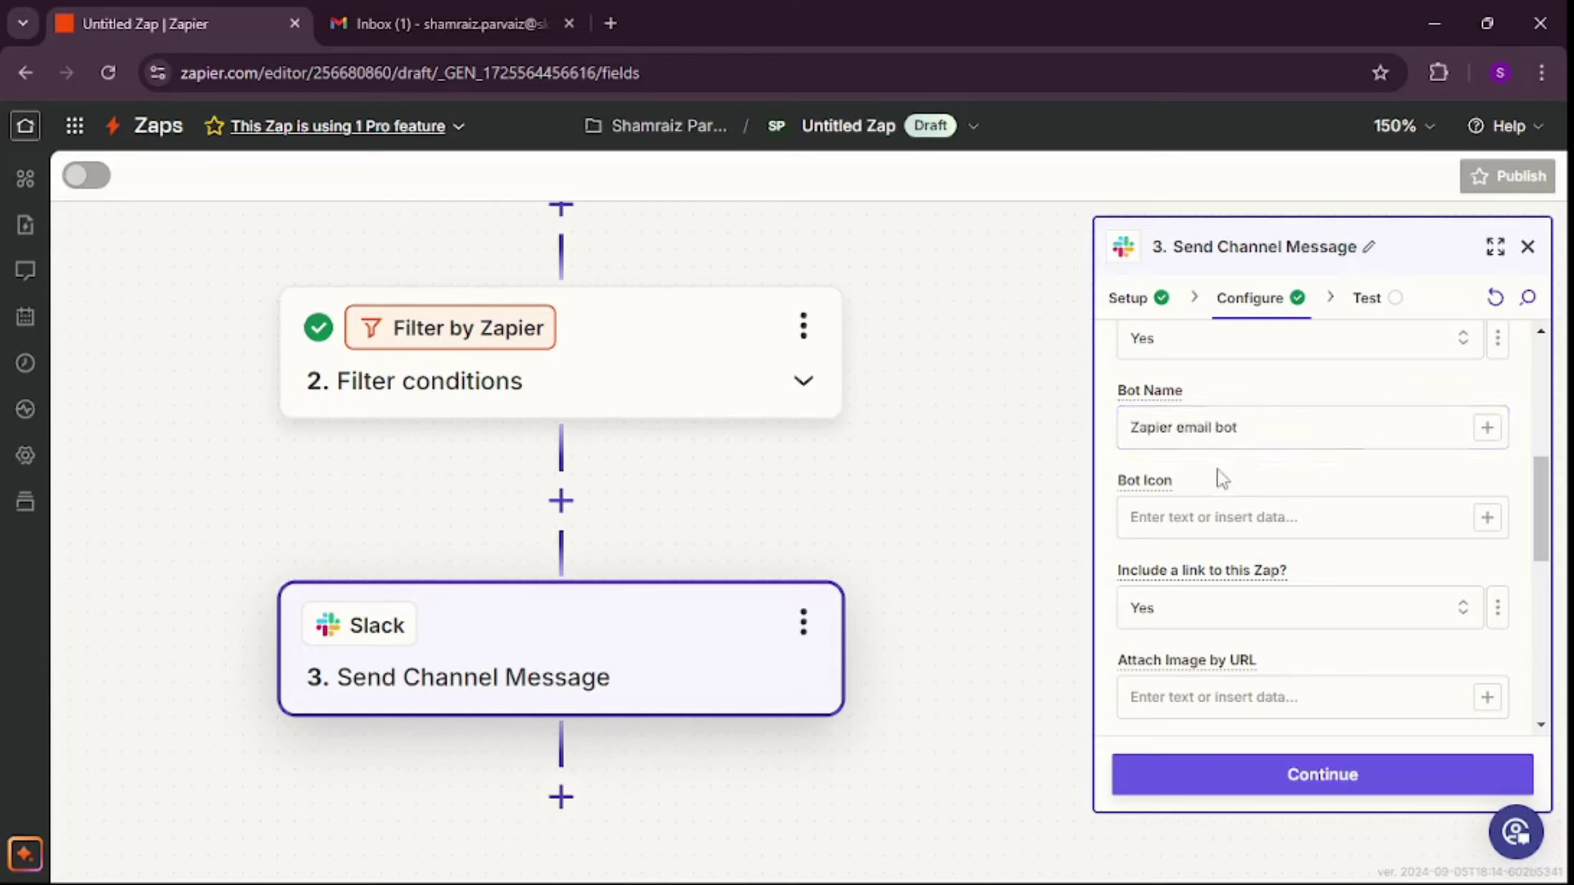
scroll(1223, 482, down, 1)
click(1276, 410)
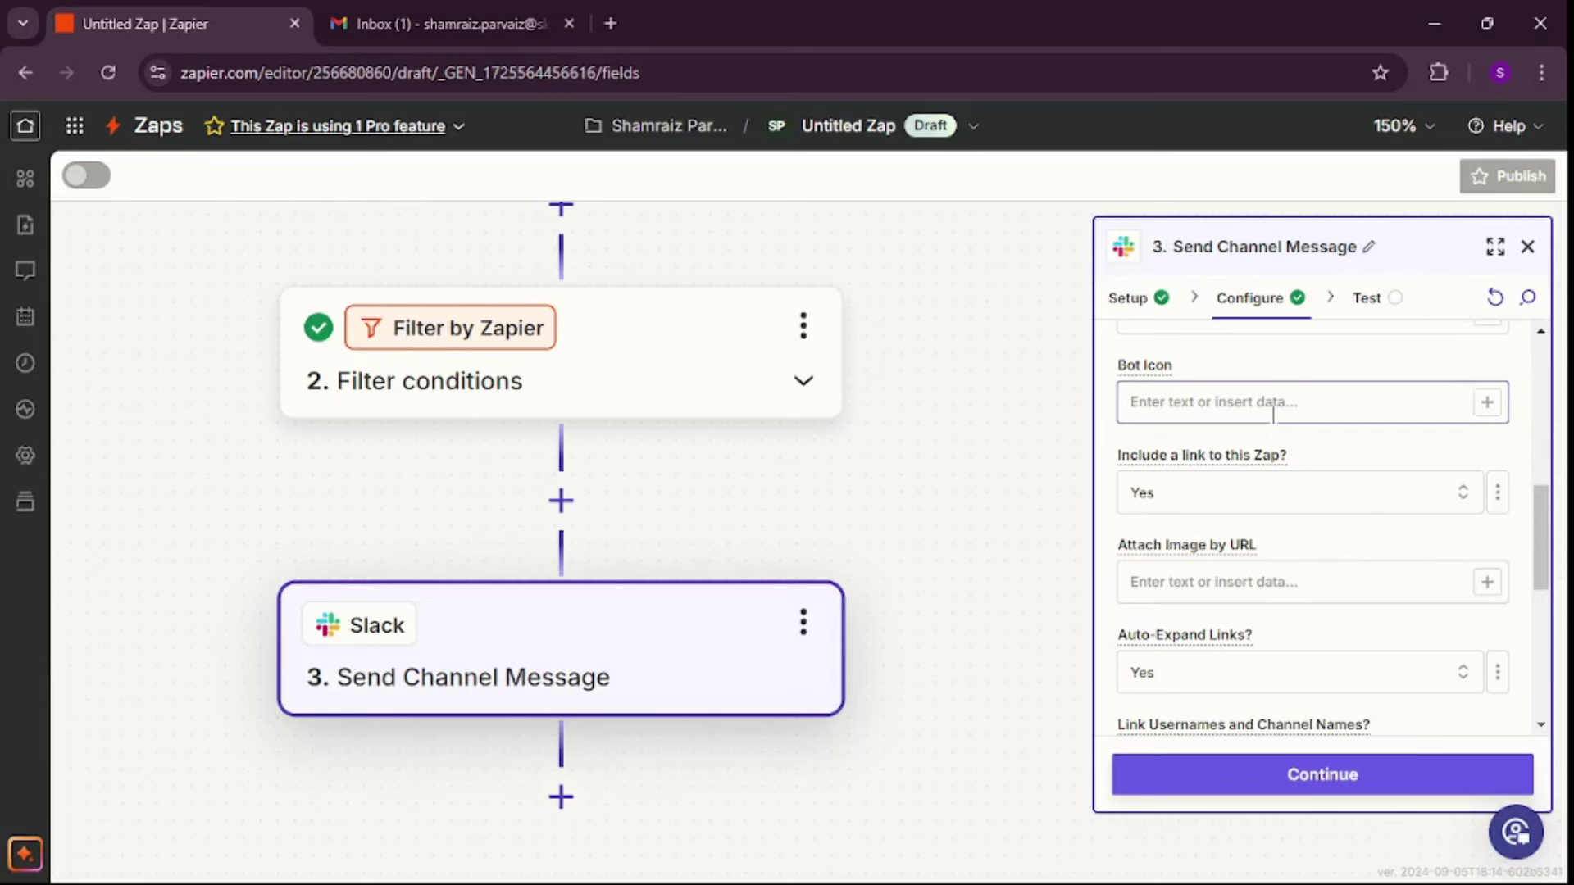
scroll(1270, 435, down, 4)
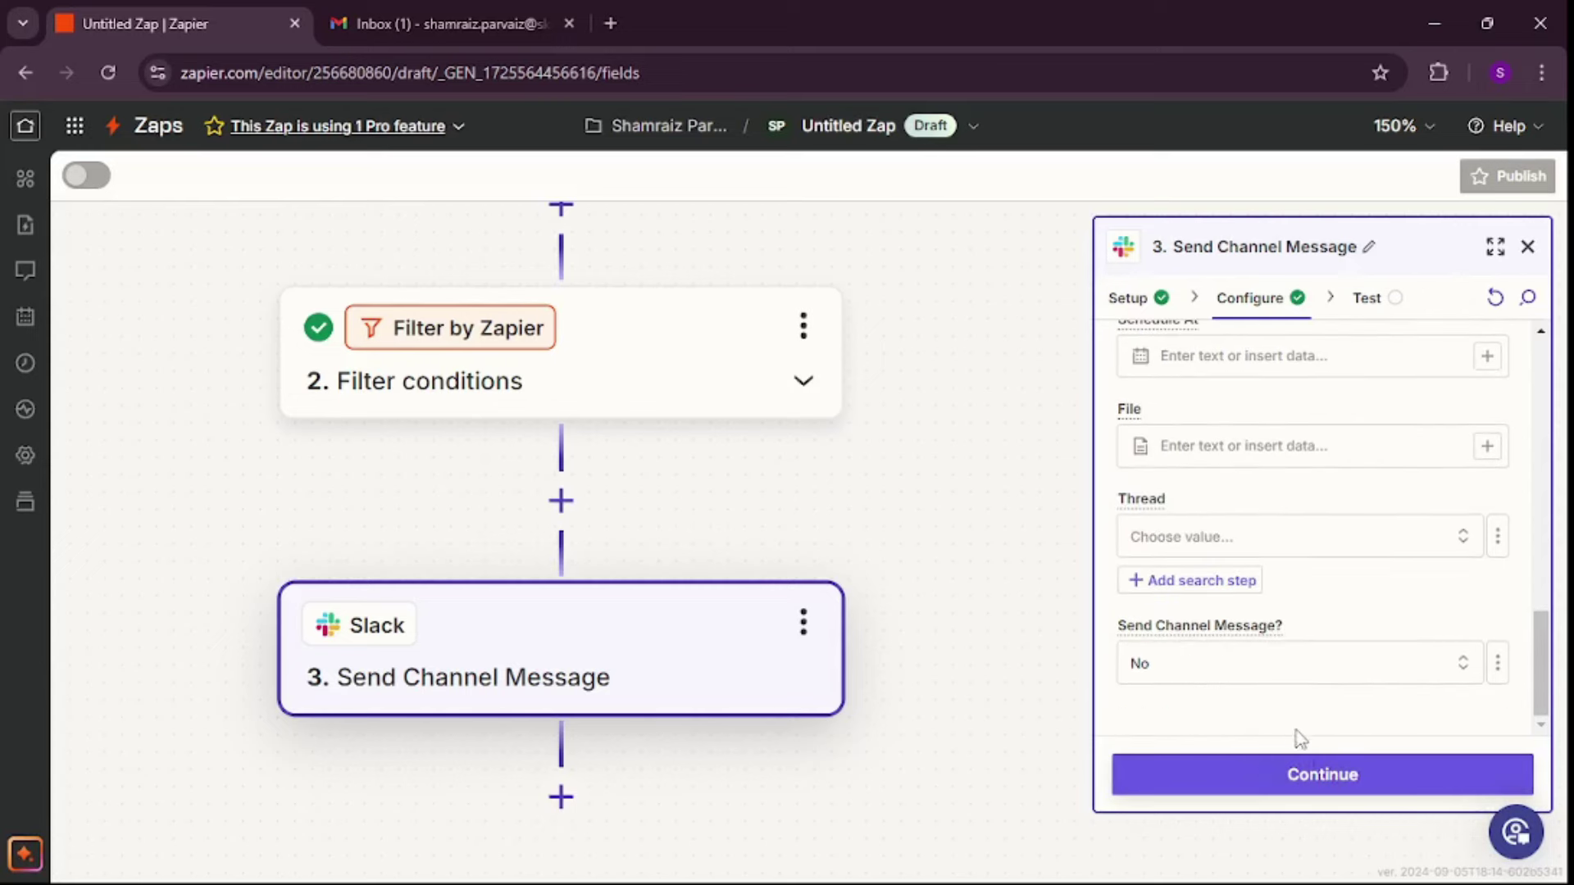
Test the Slack step so it posts the message and returns the permalink.
click(1307, 790)
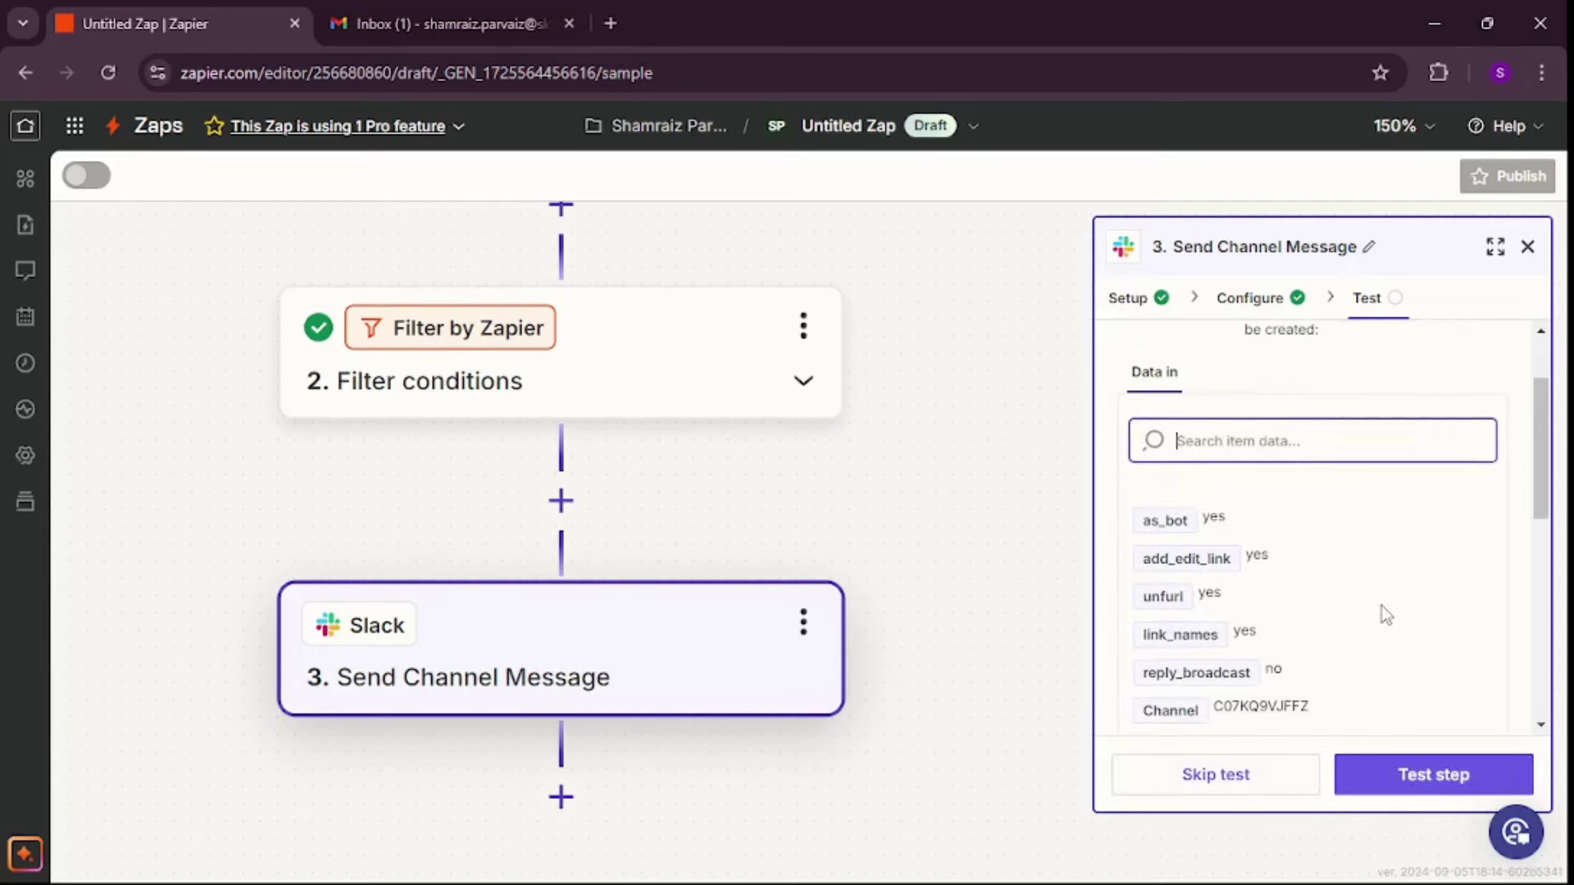
scroll(1381, 606, down, 6)
click(1397, 776)
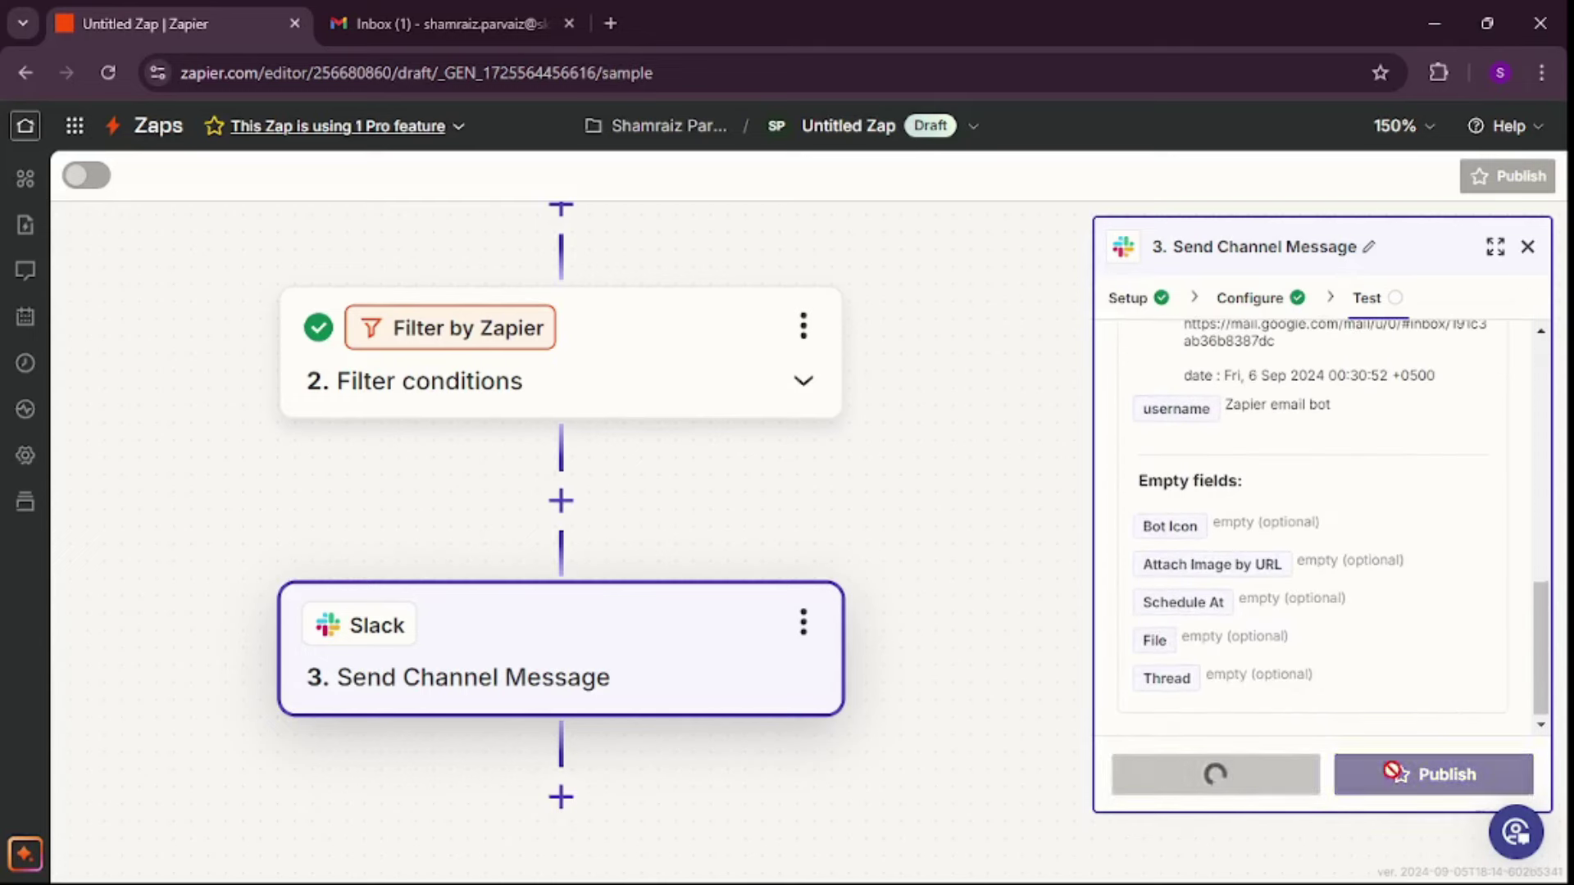
scroll(1267, 628, down, 3)
scroll(1268, 628, down, 10)
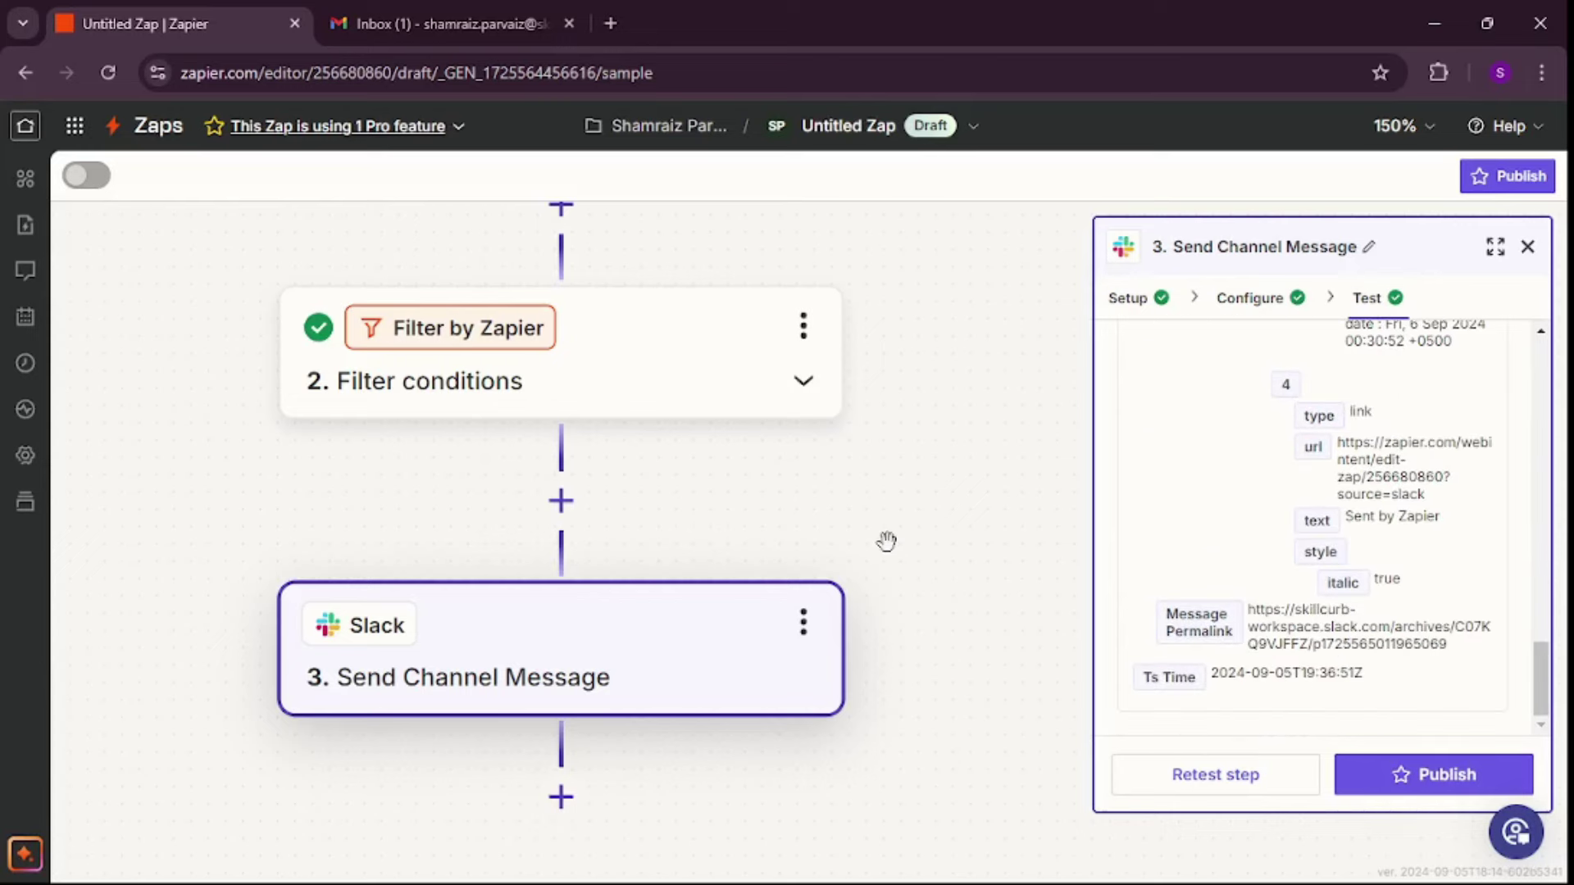
In Slack #order-email, review the bot's Order # 00 message, dispatching note, email link and date.
key(alt+Tab)
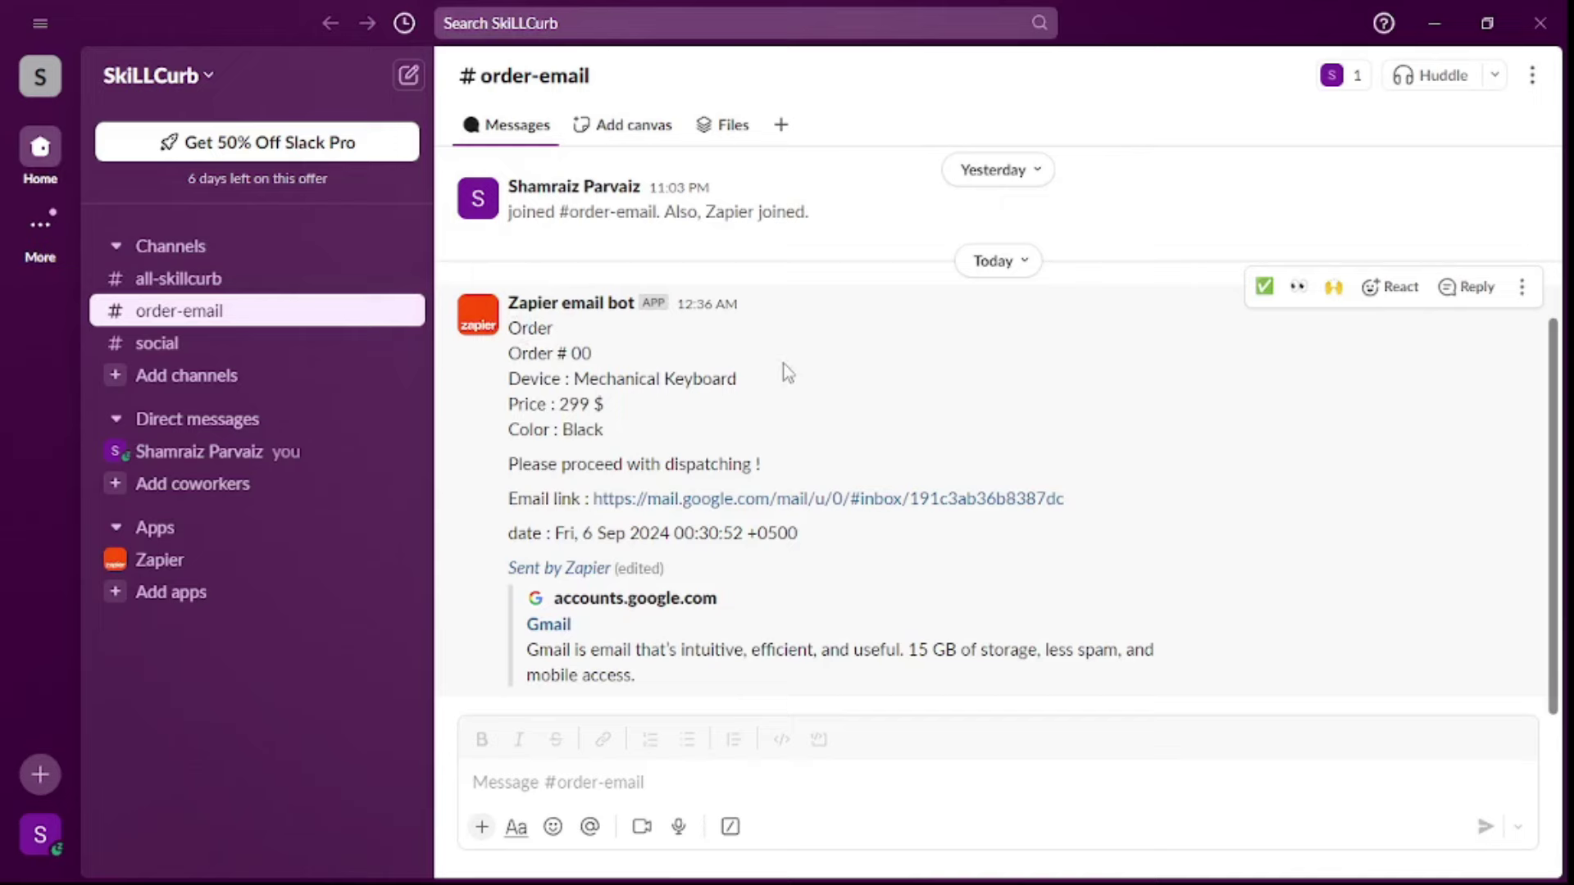
drag(558, 331, 510, 328)
drag(594, 353, 549, 354)
drag(748, 415, 509, 375)
click(746, 418)
drag(1066, 498, 522, 464)
click(845, 541)
drag(846, 531, 506, 533)
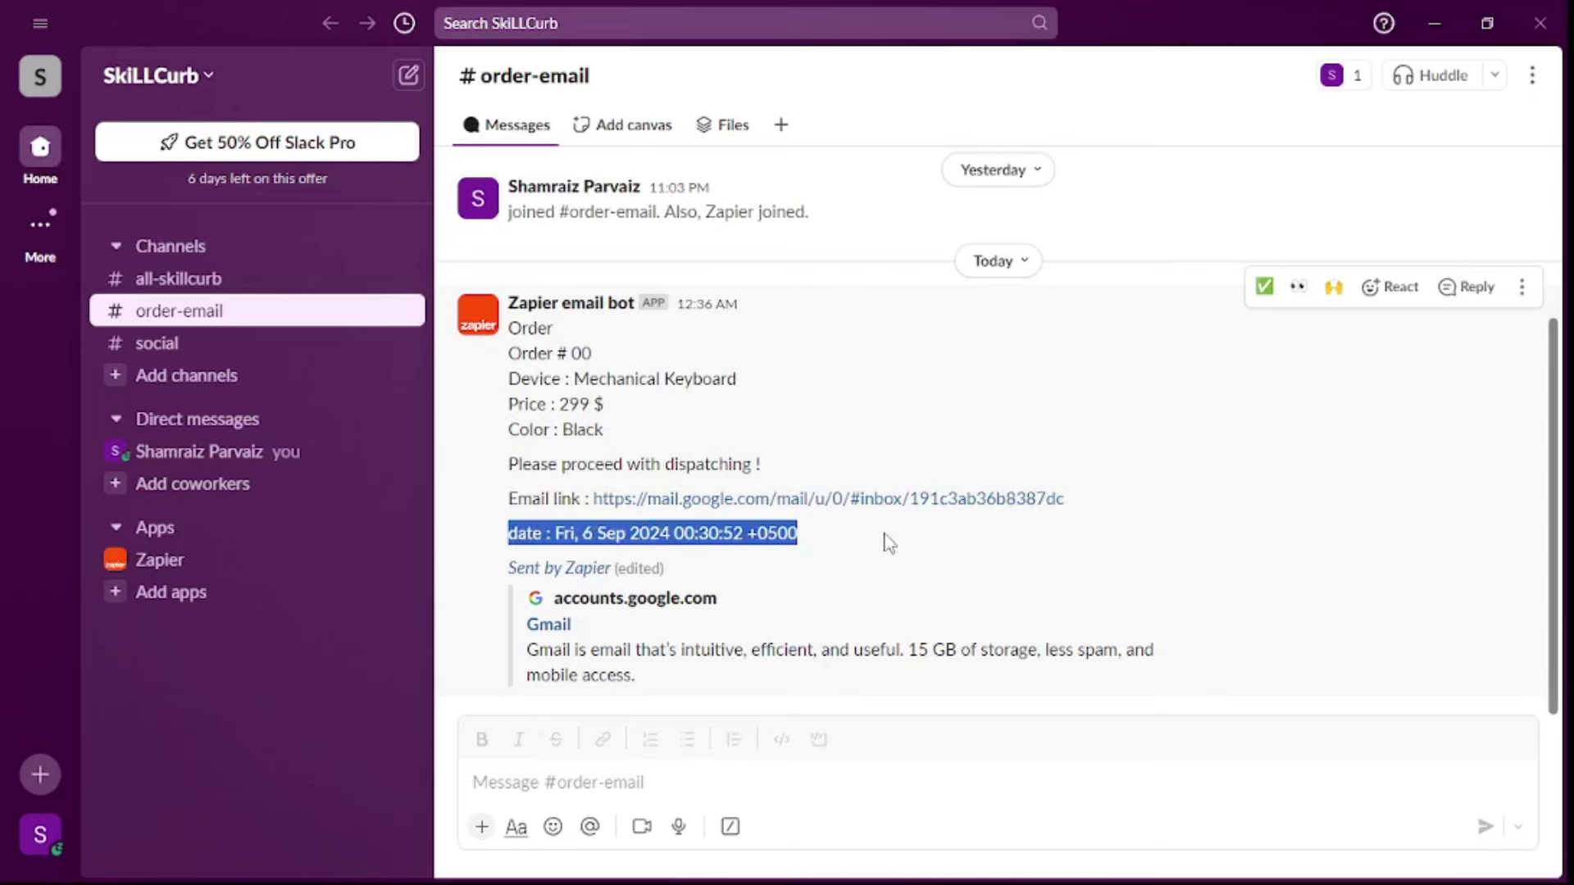
click(510, 523)
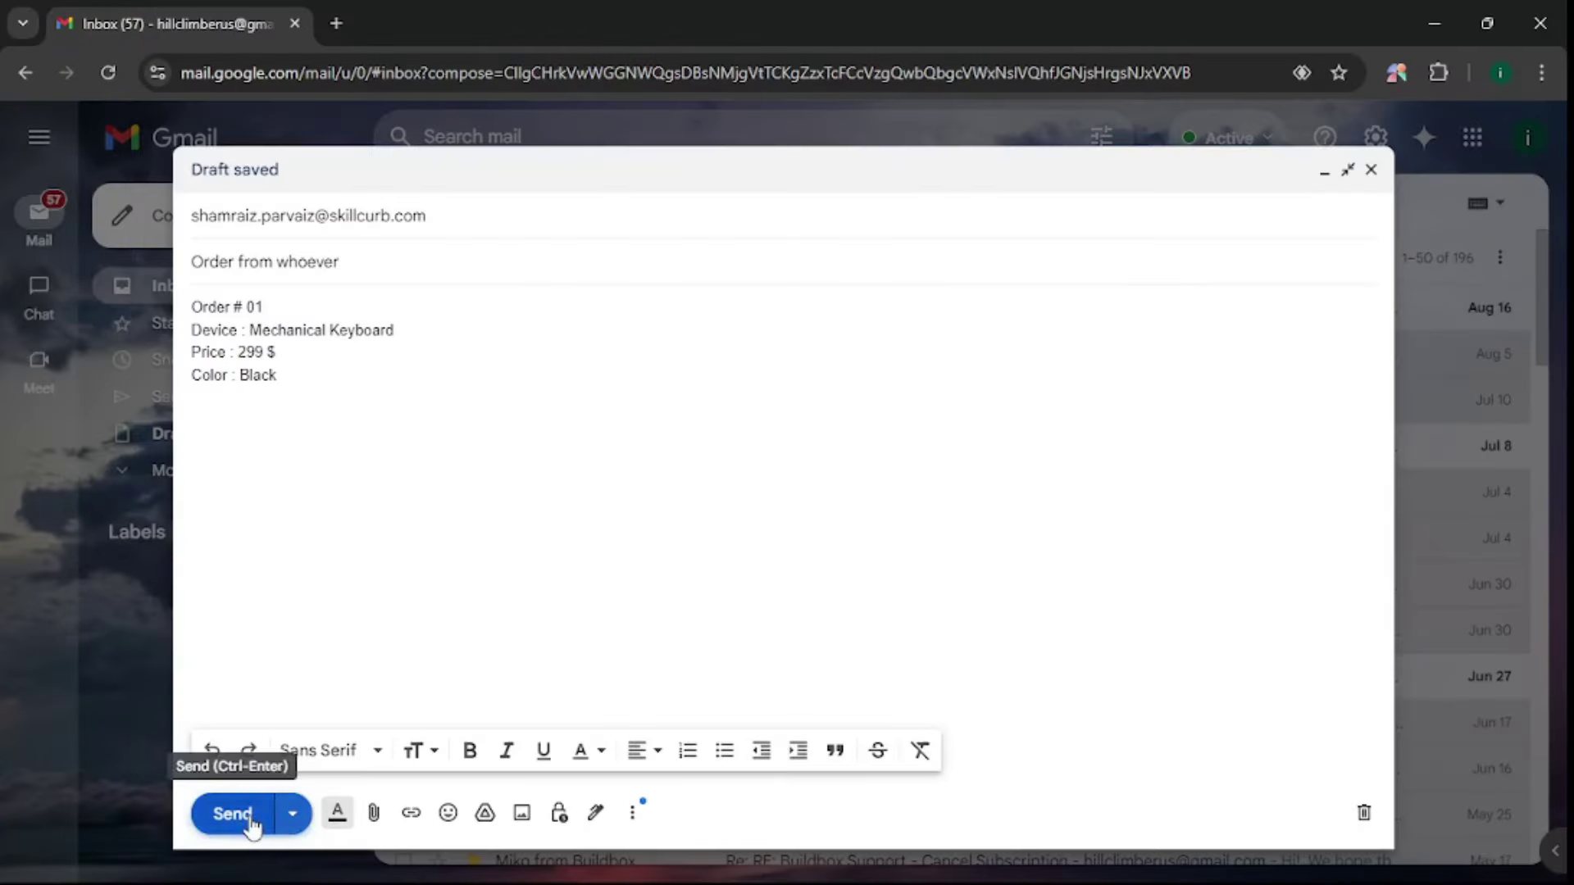
Send the 'Order from whoever' Order # 01 email, check it arrived, and return to Zapier.
click(232, 813)
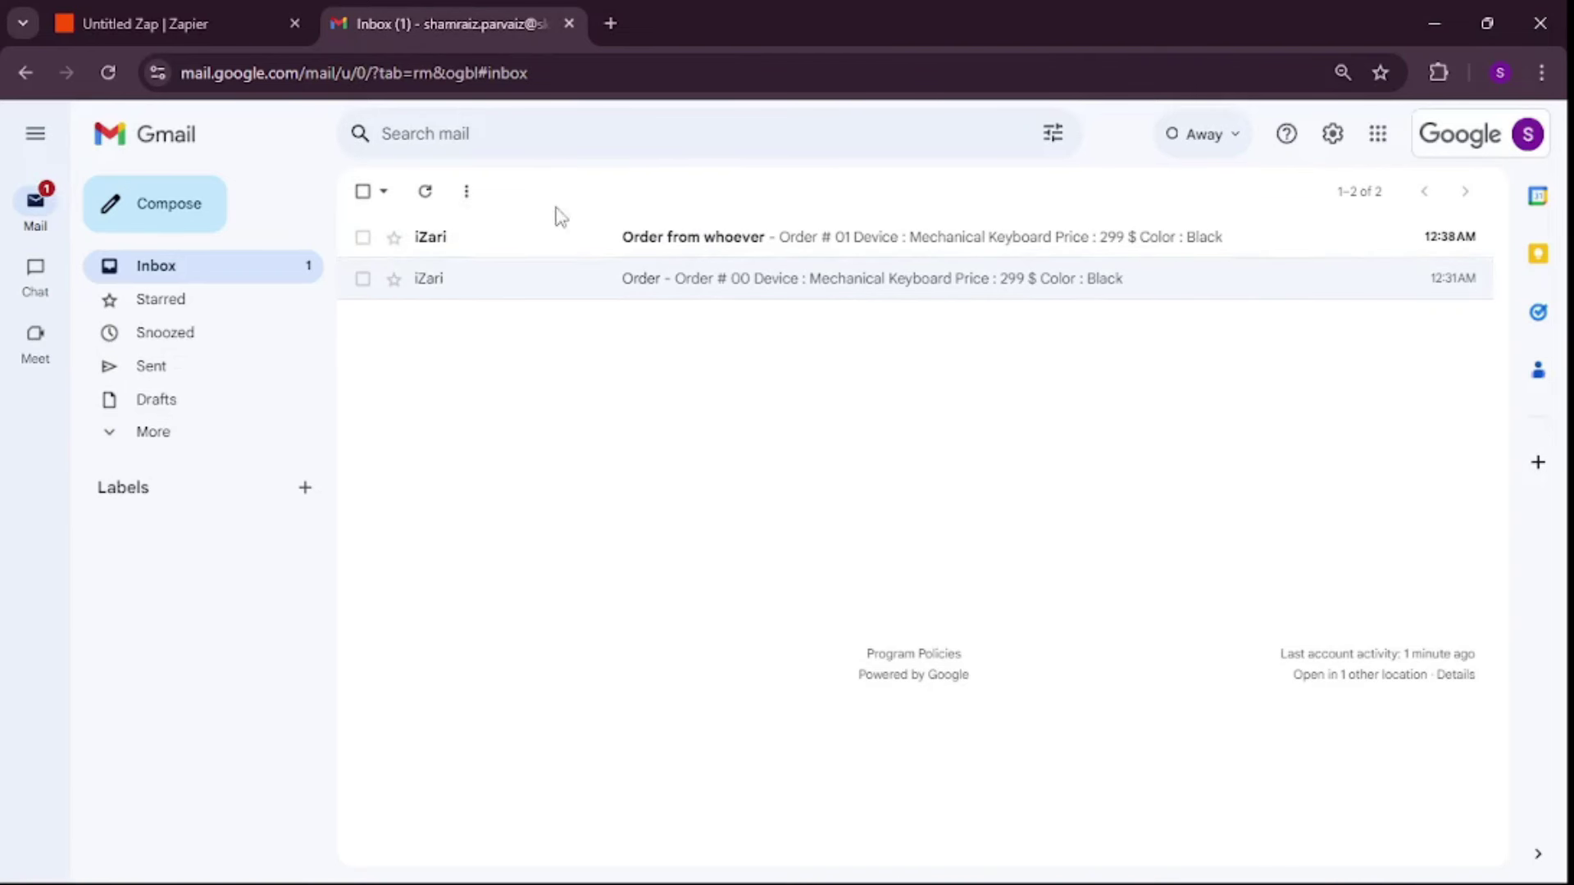
click(693, 238)
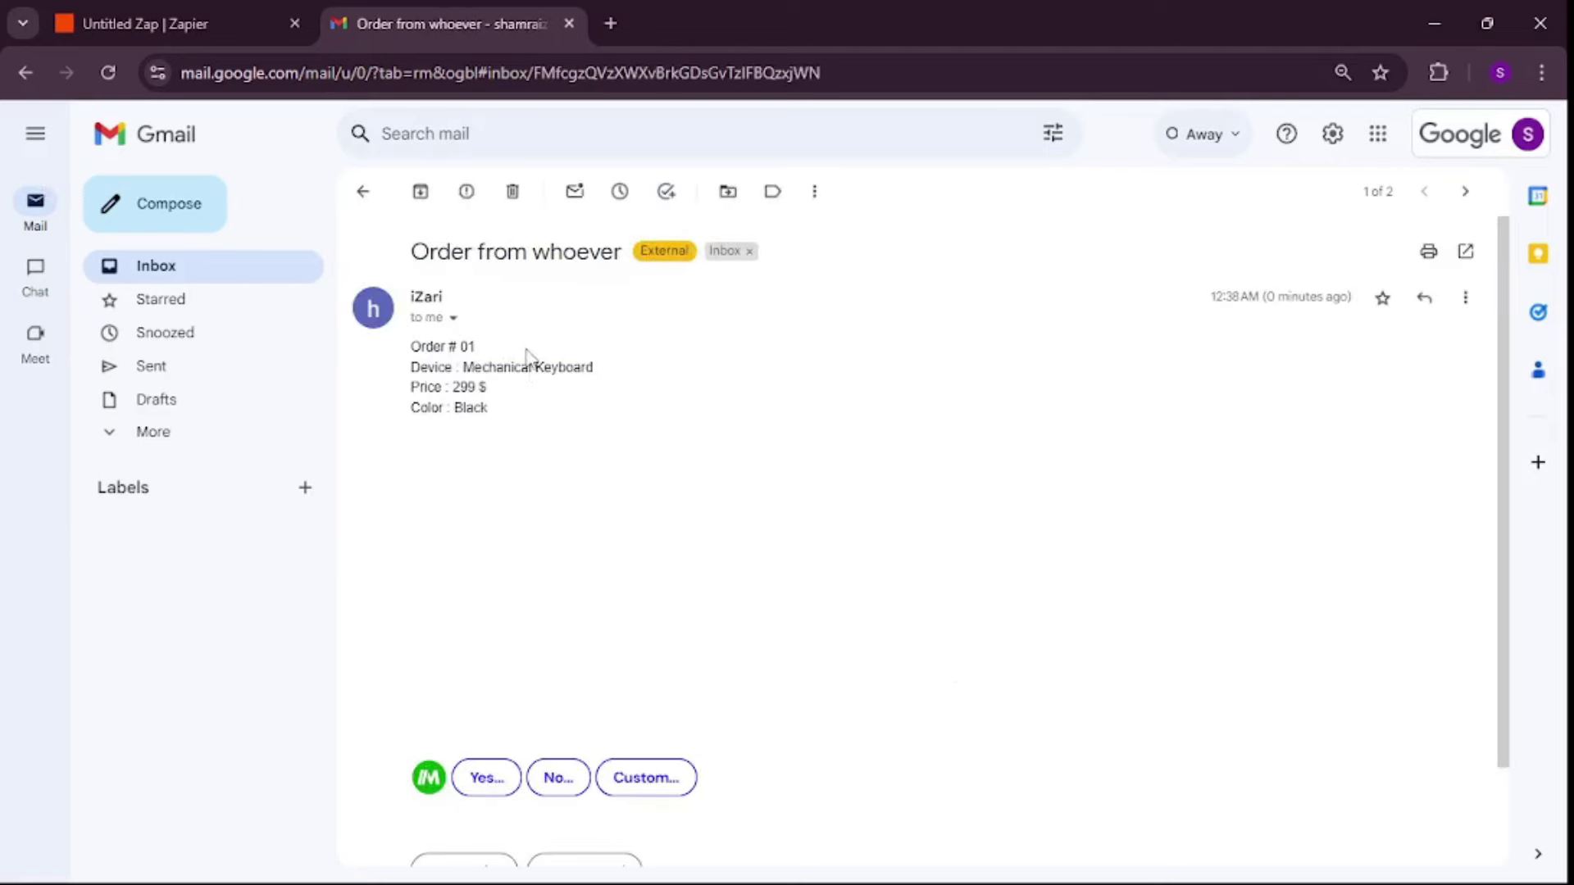
click(176, 23)
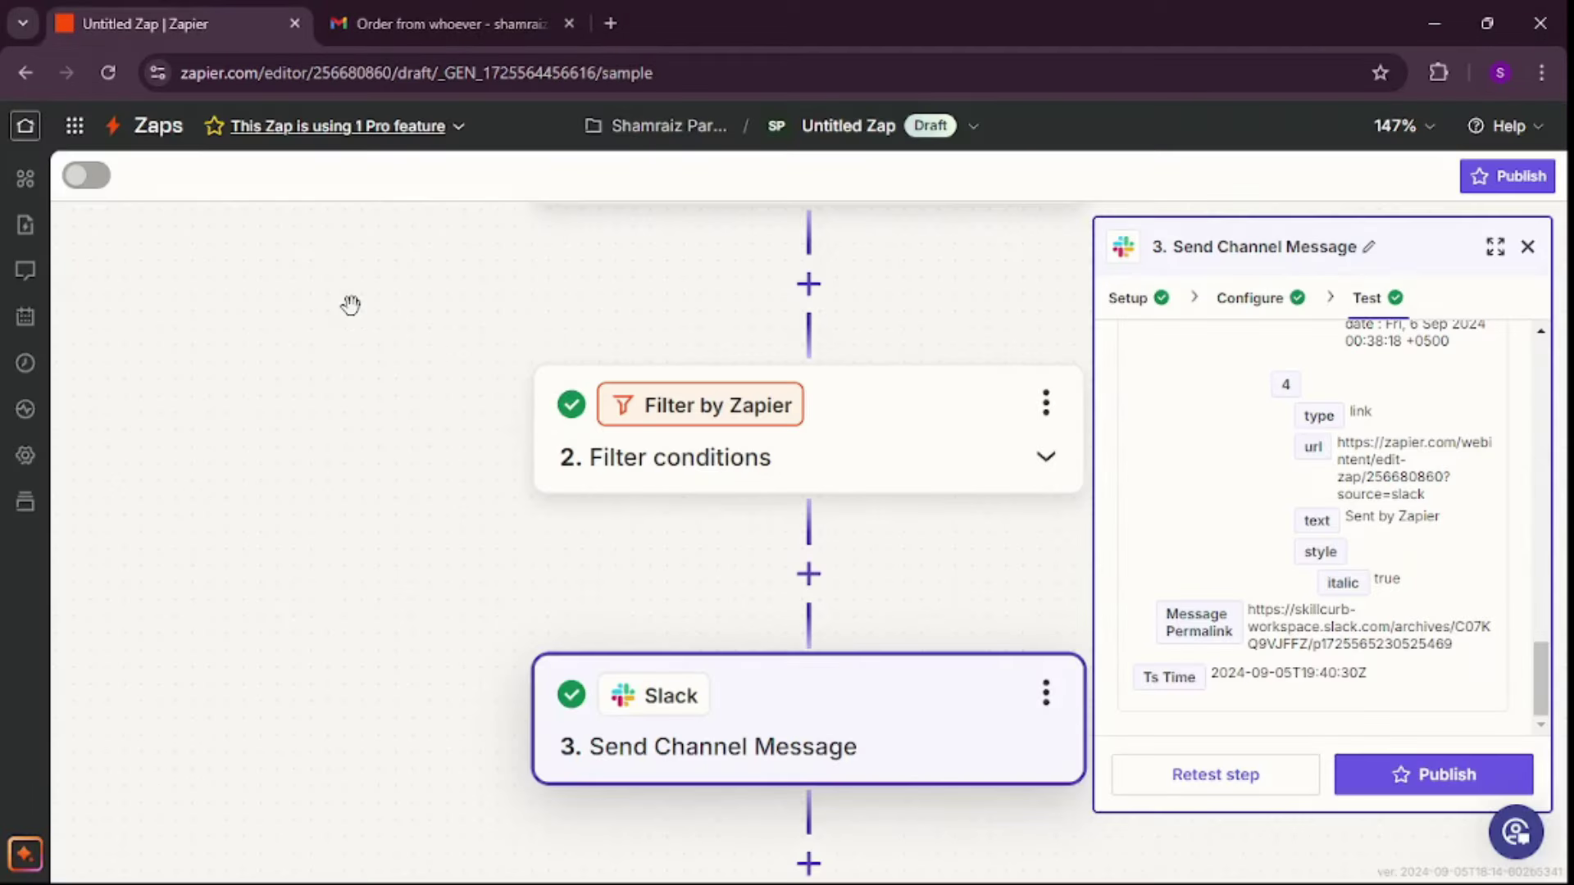
In Slack #order-email, check the new bot message for 'Order from whoever', Order # 01.
key(alt+Tab)
drag(599, 355, 534, 354)
click(651, 377)
drag(665, 329, 509, 328)
click(666, 360)
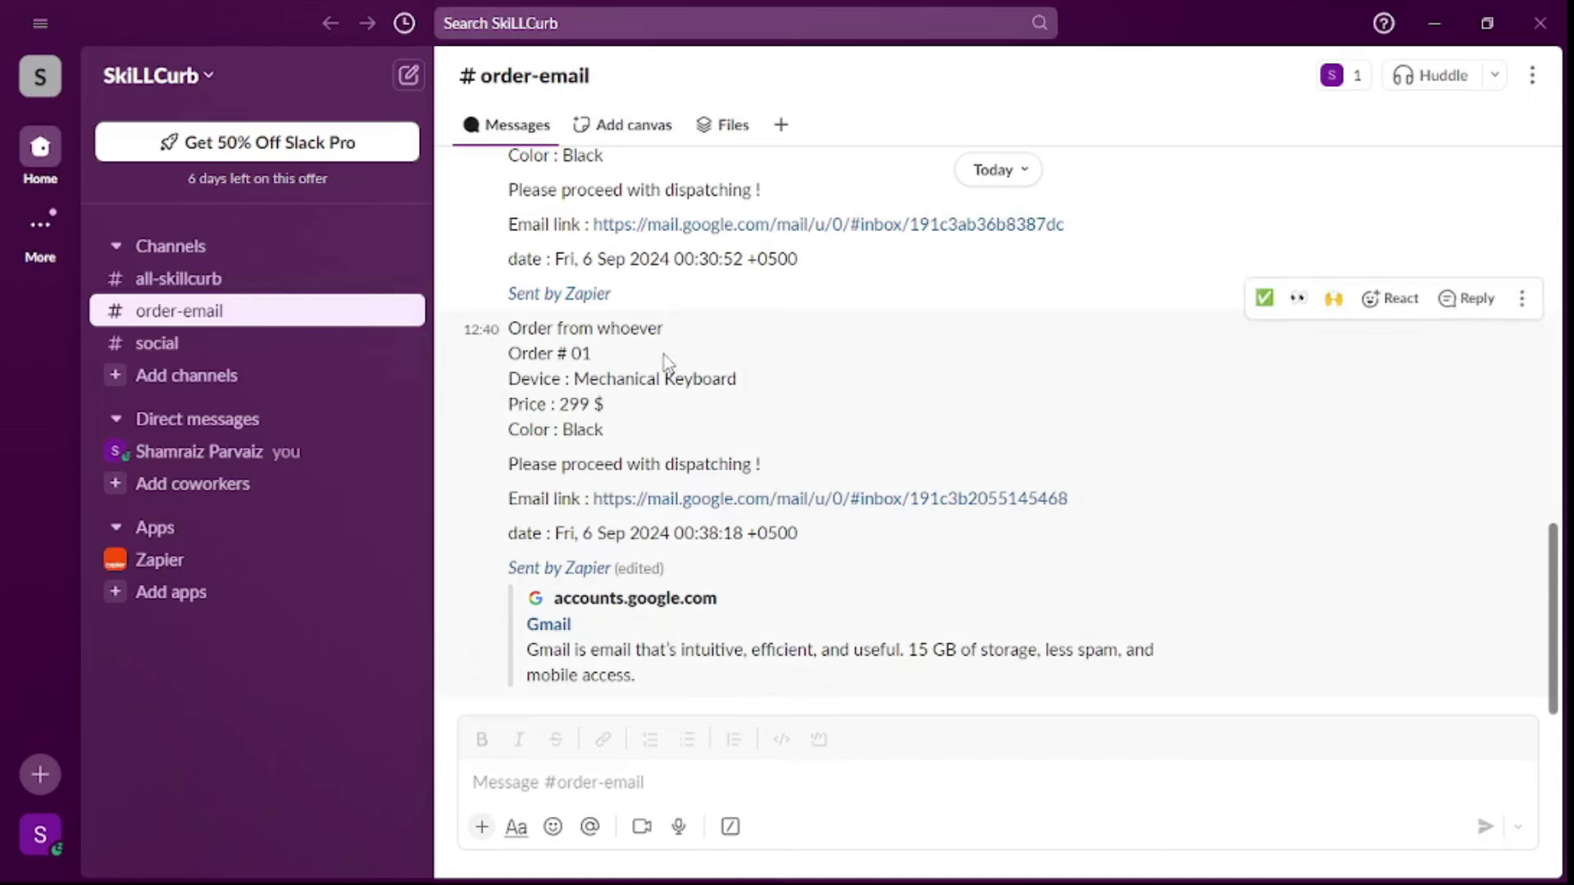
drag(915, 544, 509, 353)
click(850, 427)
Return to the Zapier editor and scroll up to the Gmail New Email step.
key(alt+Tab)
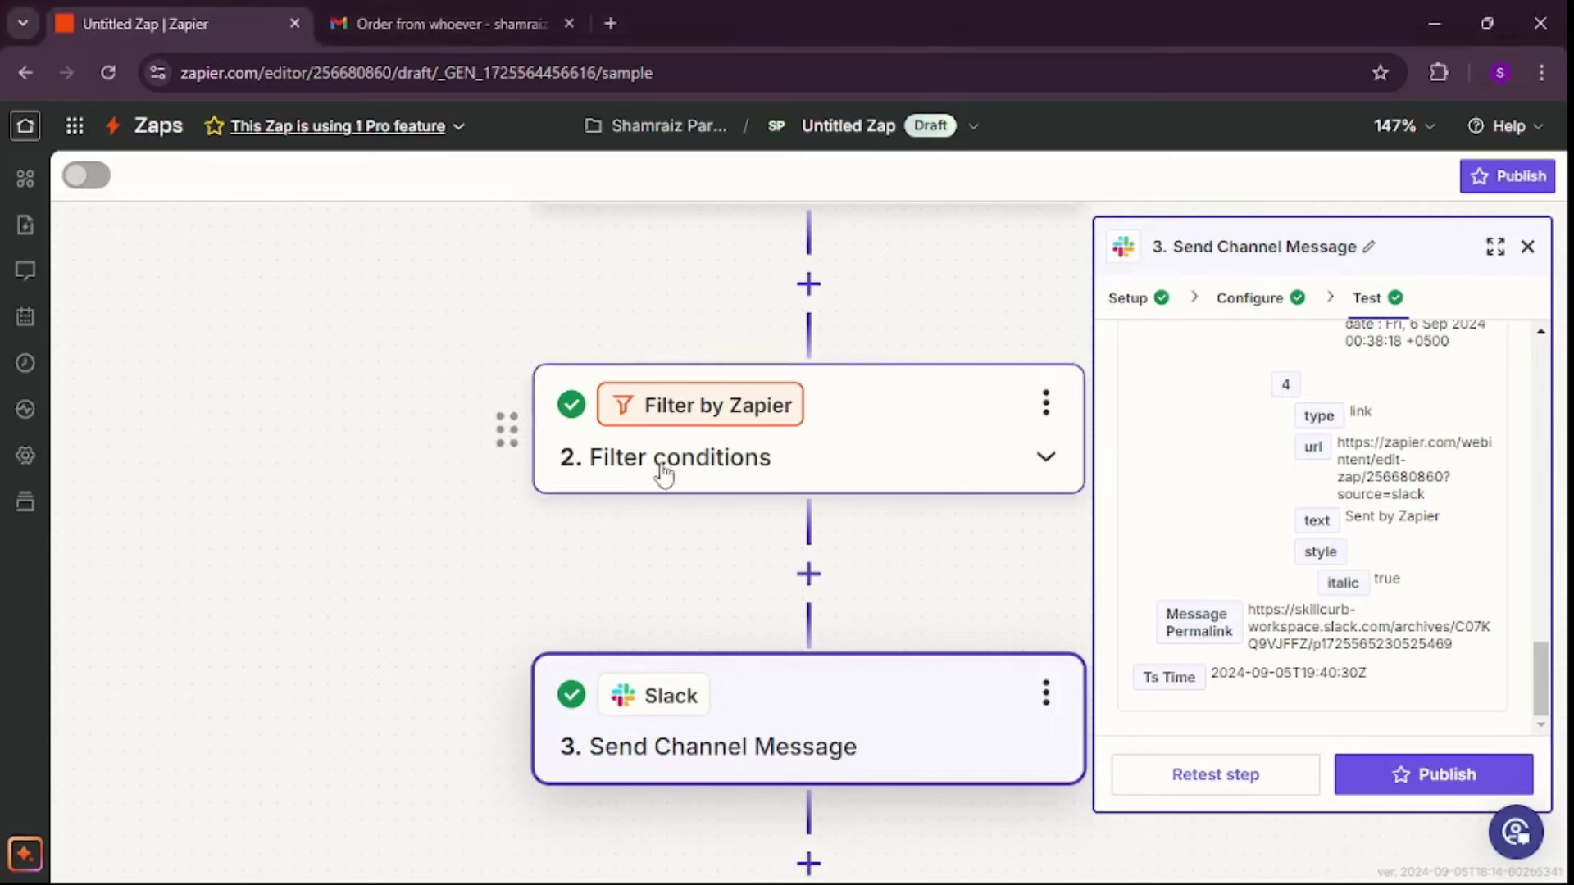
scroll(377, 588, up, 3)
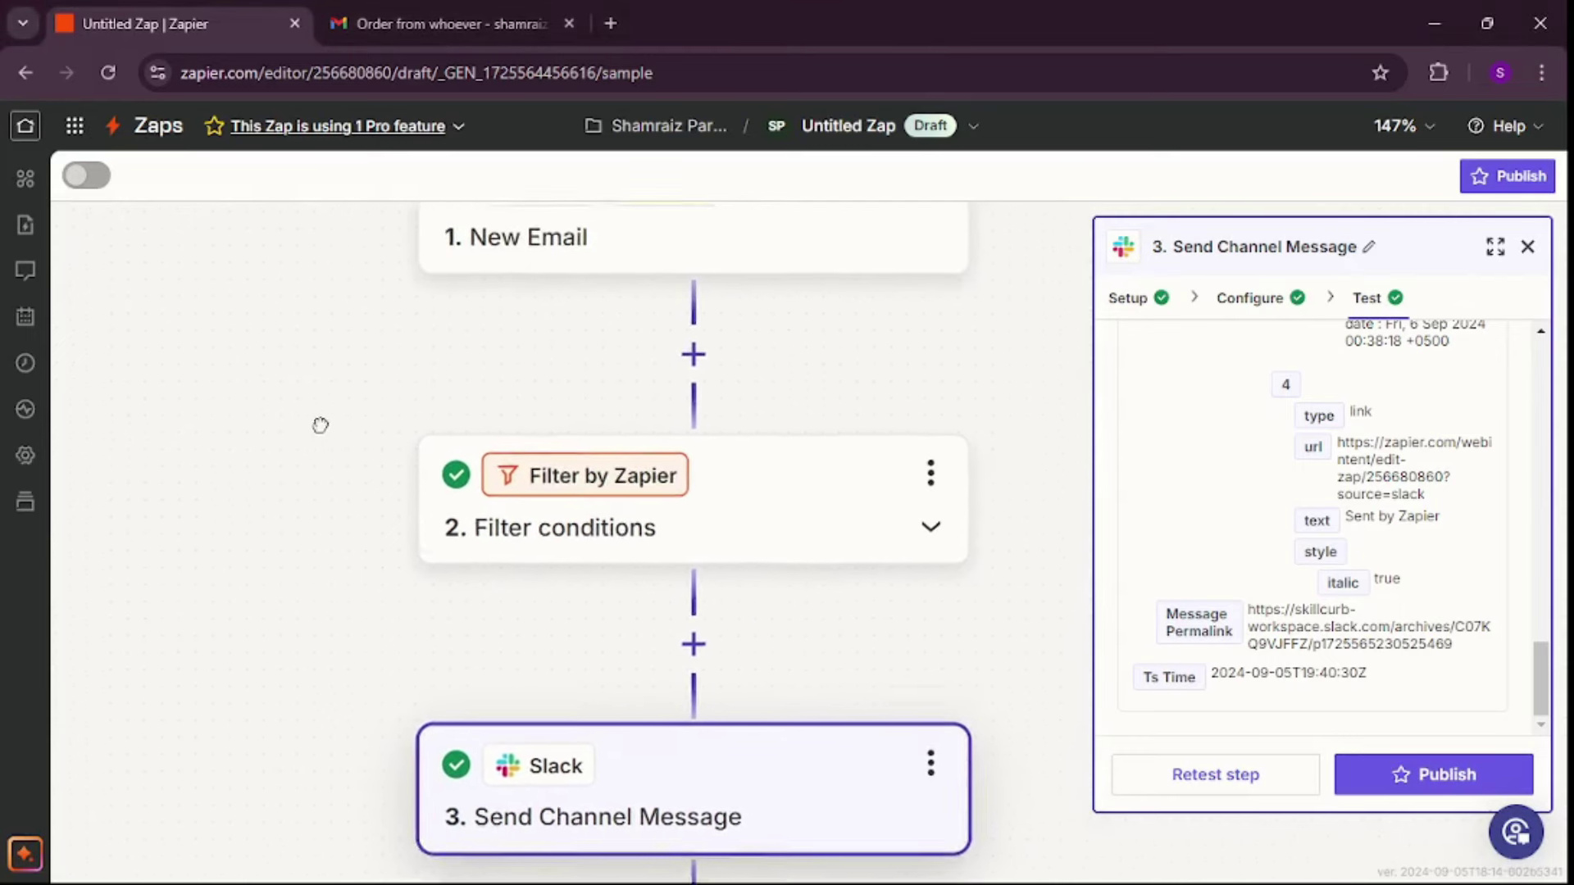